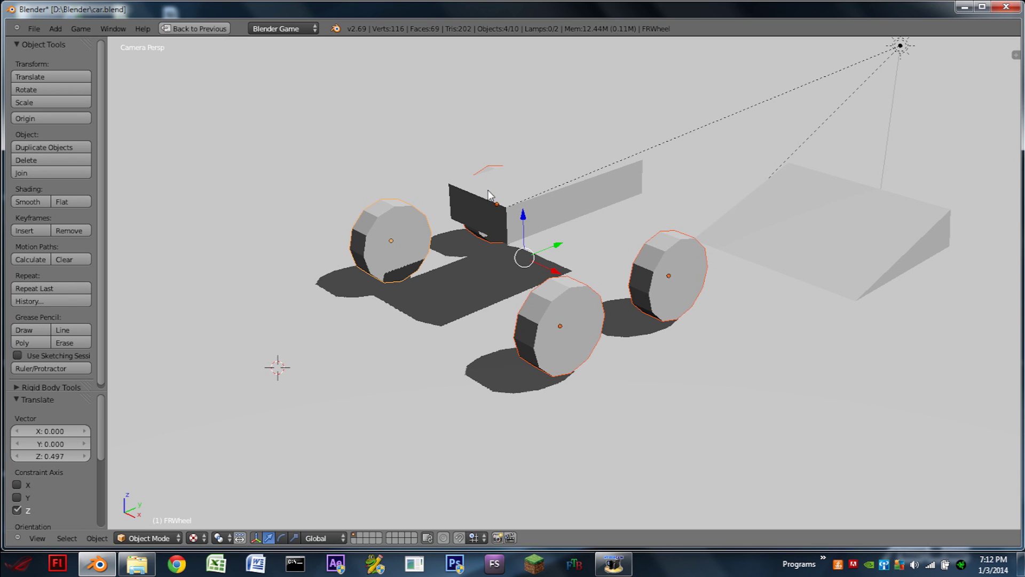
Select the car body and its wheels one after another to examine how the demo car is assembled.
right_click(516, 194)
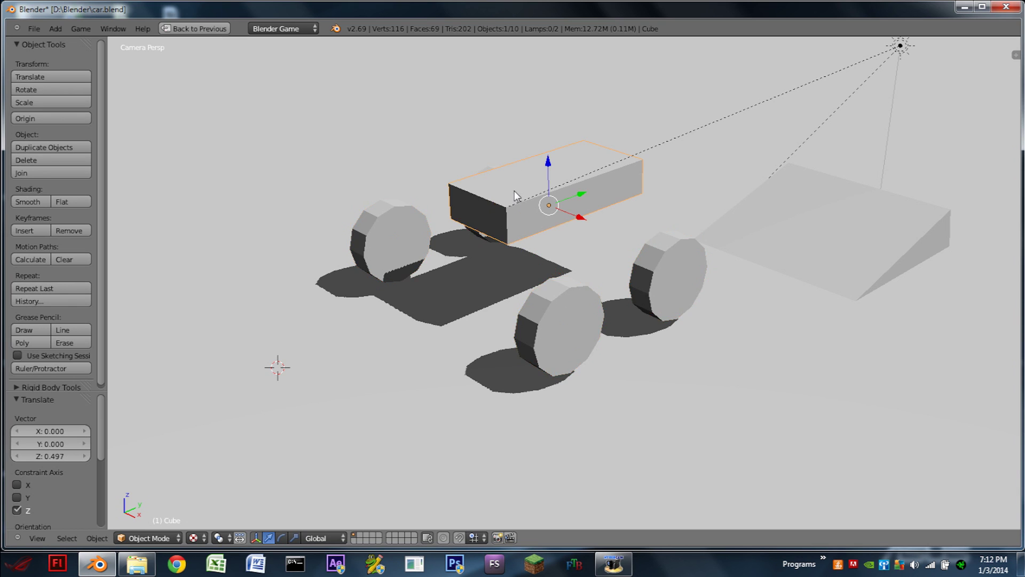
left_click(547, 309)
right_click(546, 308)
right_click(668, 266)
left_click(644, 289)
right_click(644, 289)
right_click(666, 280)
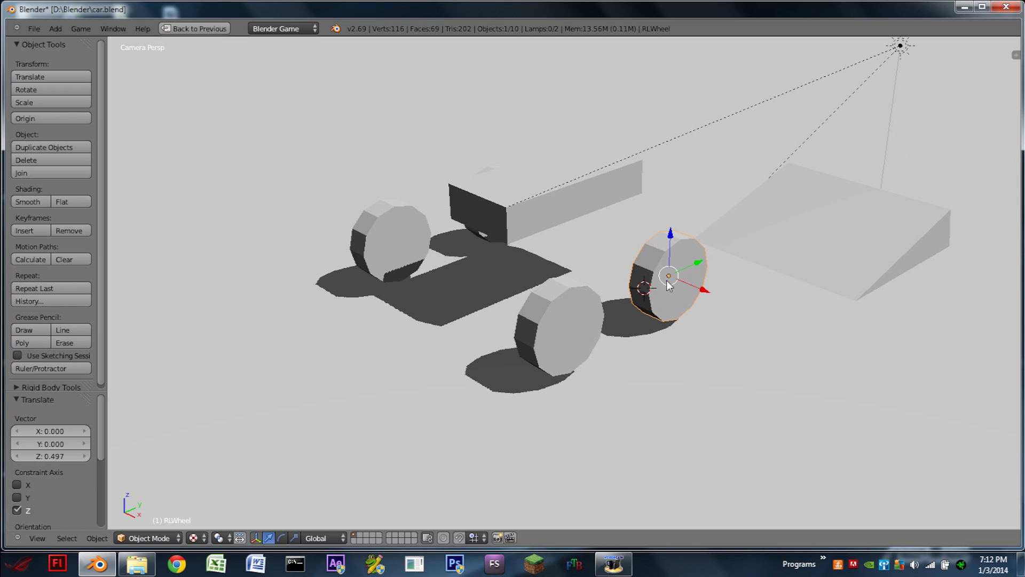
Run the game, test-drive the car forwards, backwards and through left and right turns, and end the game.
key("p")
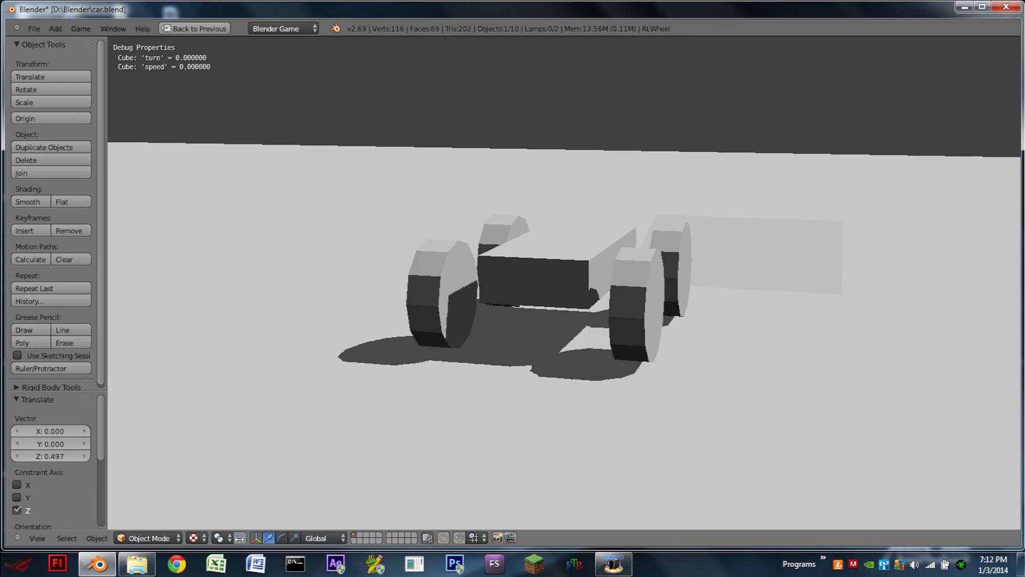
key("Left")
key("Up")
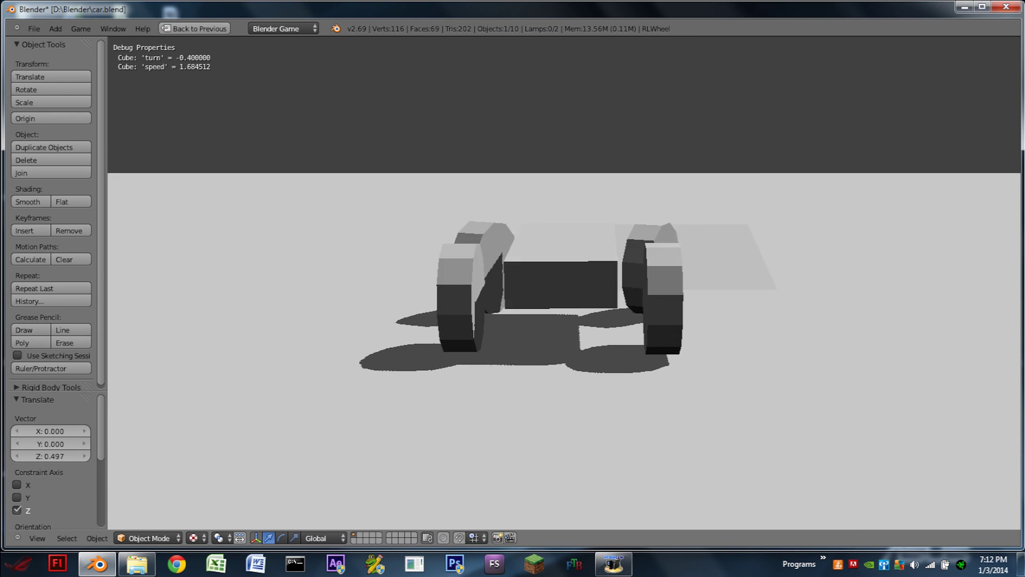
key("Right")
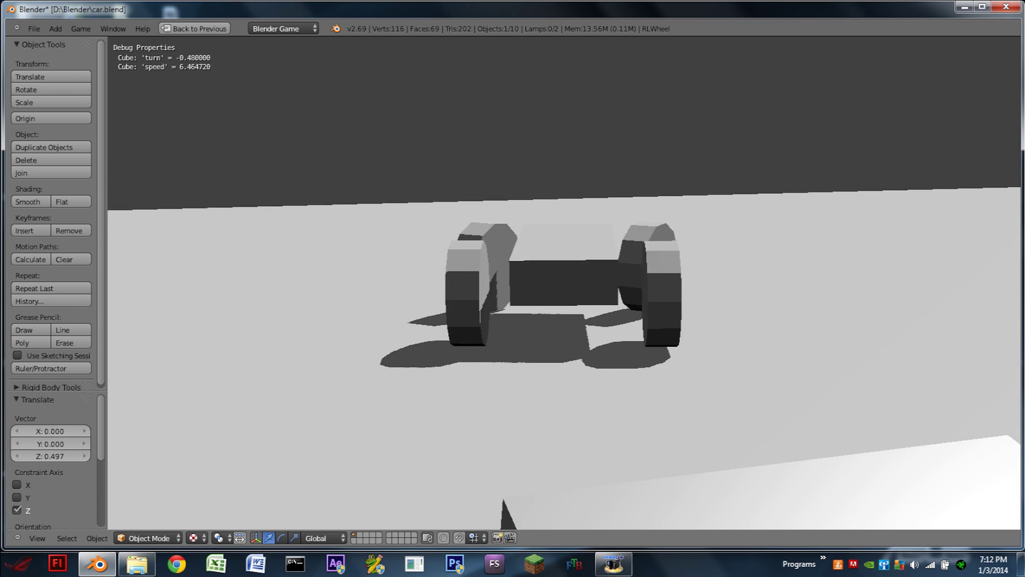
key("Left")
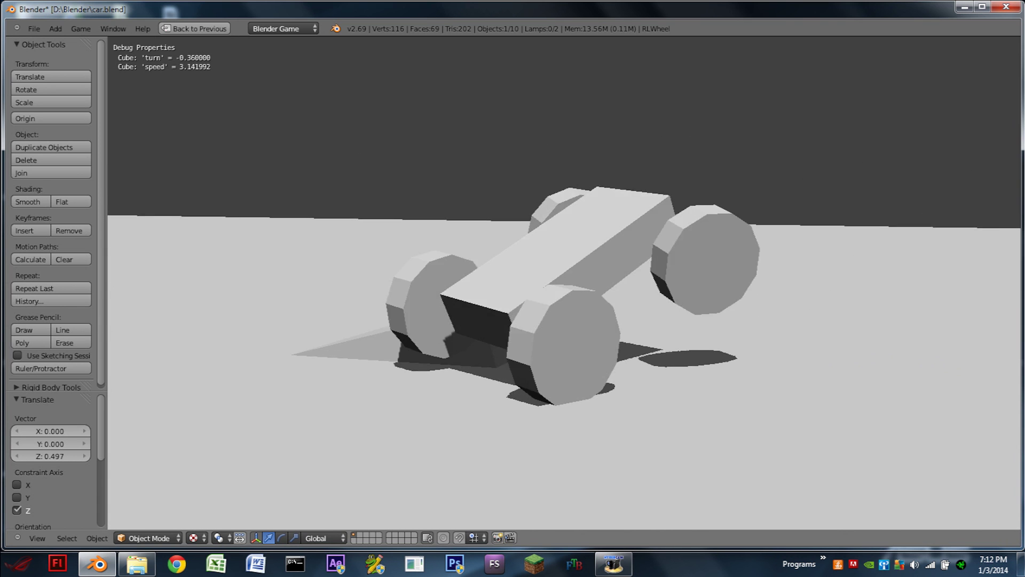
key("Down")
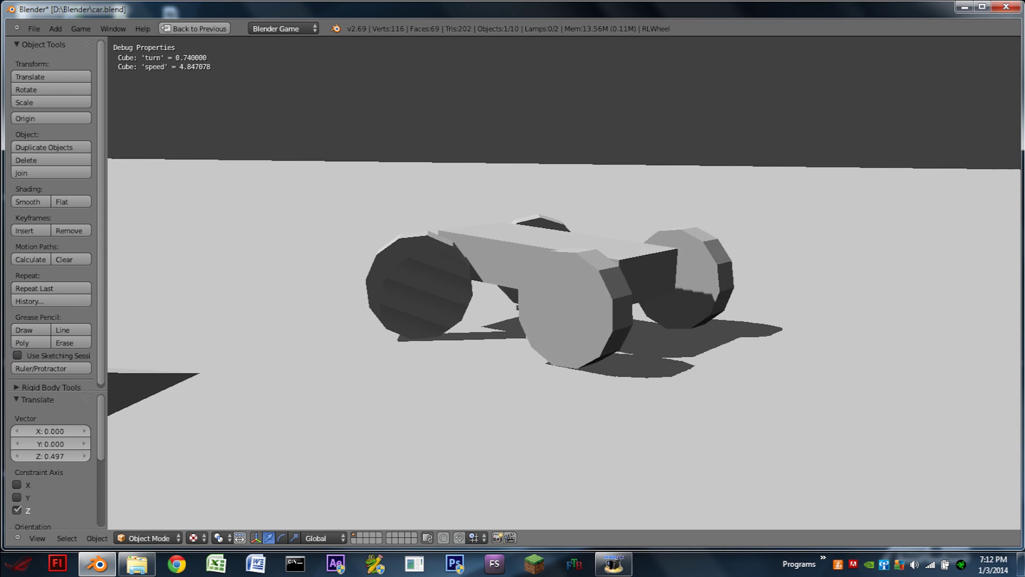
key("Up")
key("Right")
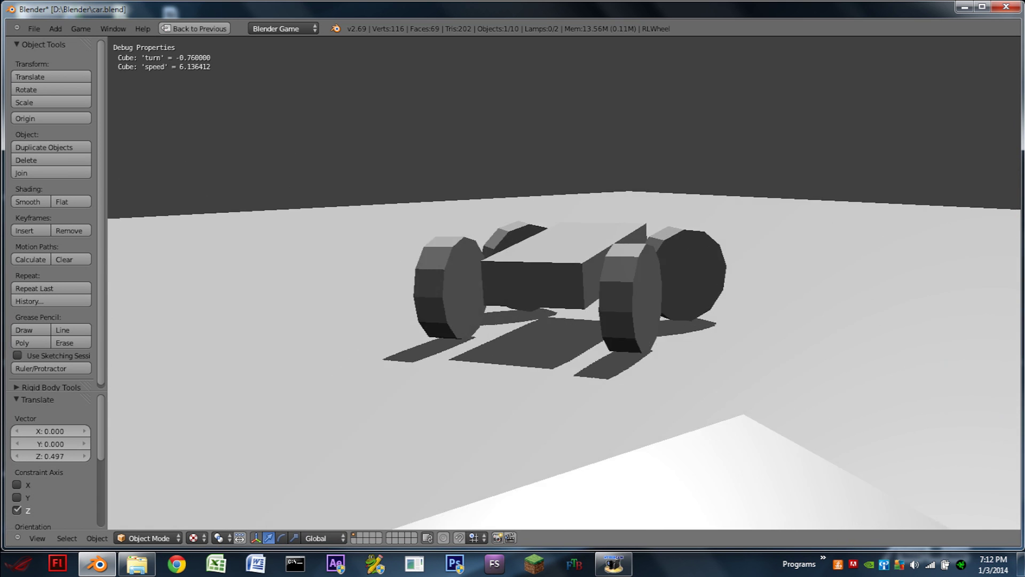
key("Escape")
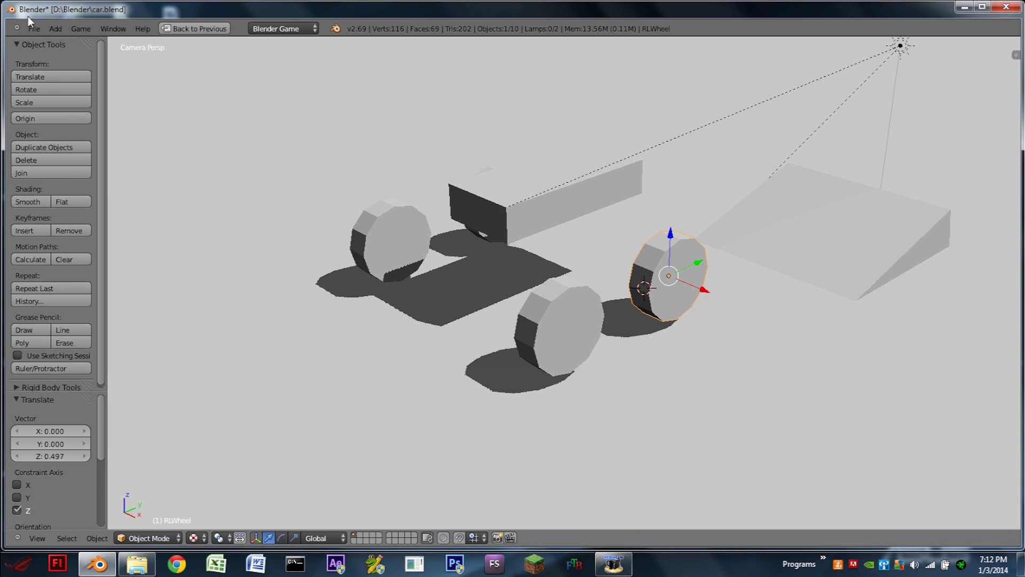
Start a new file from the default scene and set the render engine to Blender Game.
left_click(32, 30)
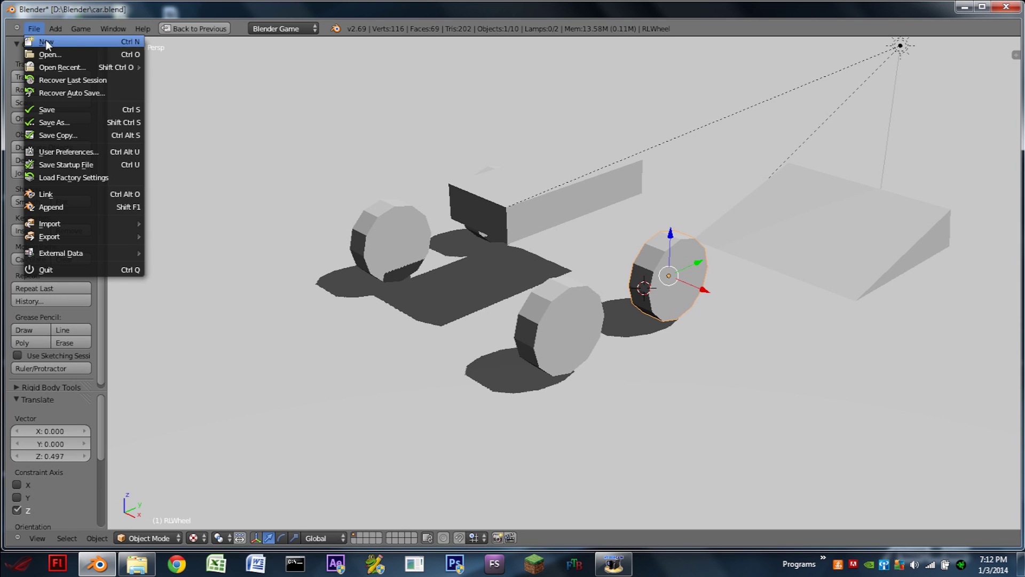
left_click(46, 41)
left_click(81, 46)
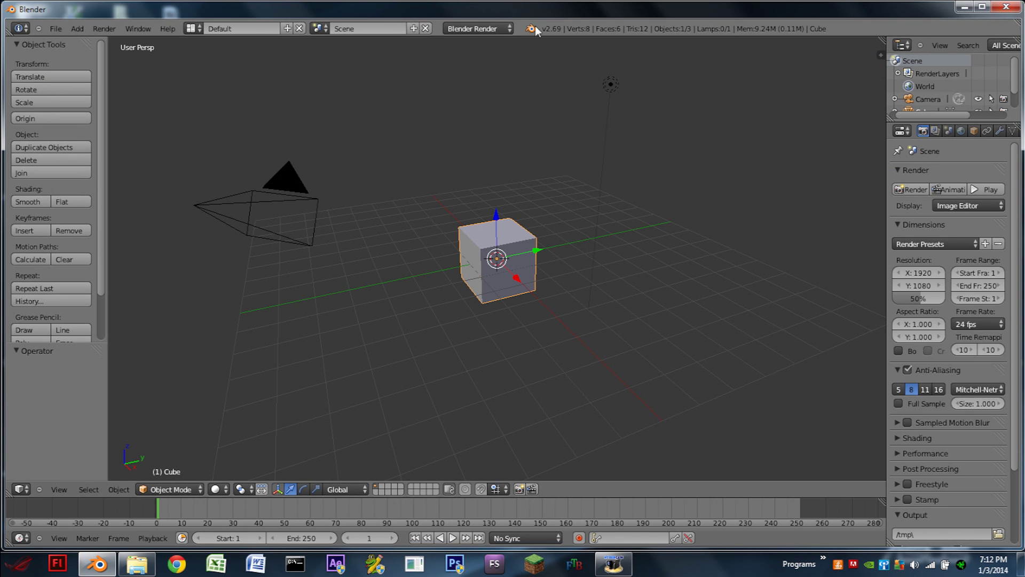
left_click(501, 29)
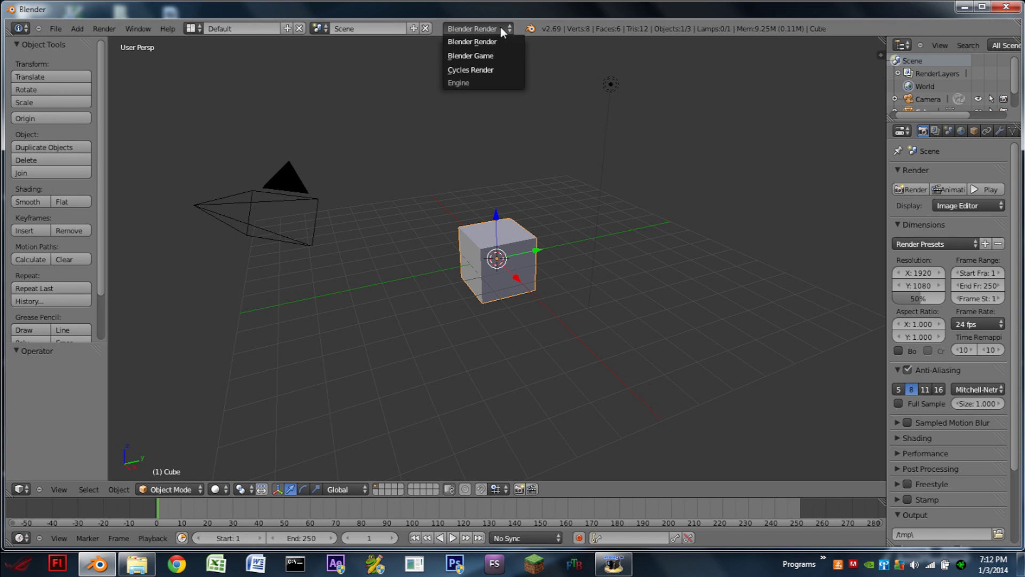
left_click(479, 56)
Split the 3D view into two side-by-side areas, make one a Text Editor, and enlarge the timeline area.
left_click_drag(882, 41, 499, 44)
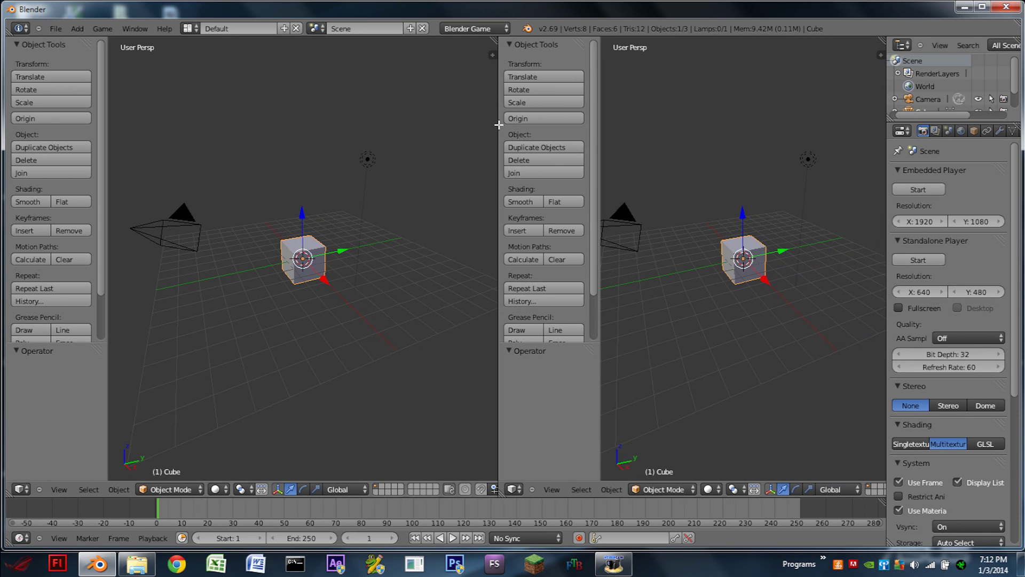
left_click(514, 489)
left_click(537, 356)
left_click_drag(635, 498, 654, 348)
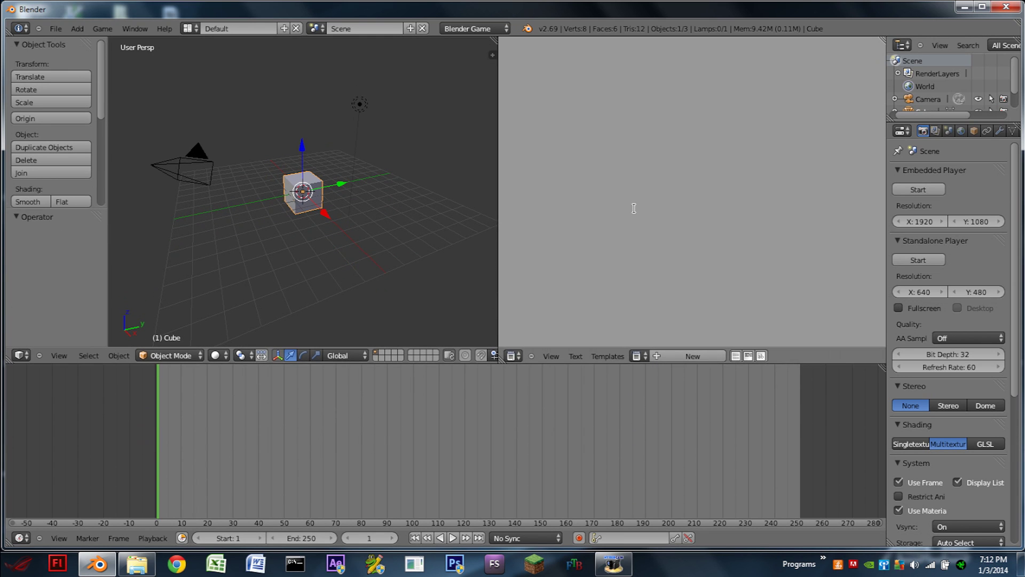
Open the CarSetup.py script from D:\Blender\scripts\Car\ in the Text Editor.
left_click(576, 357)
left_click(589, 330)
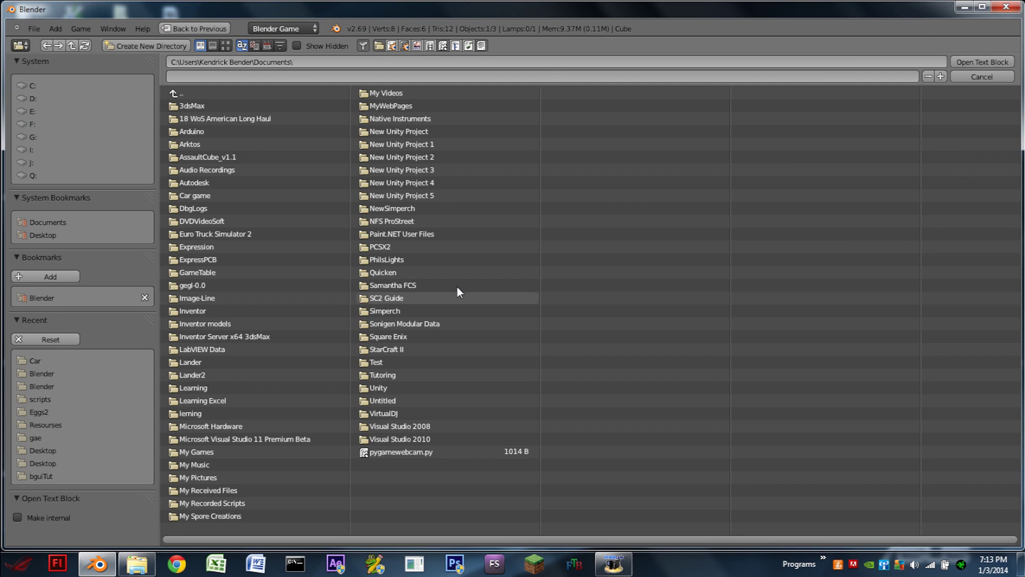
left_click(40, 291)
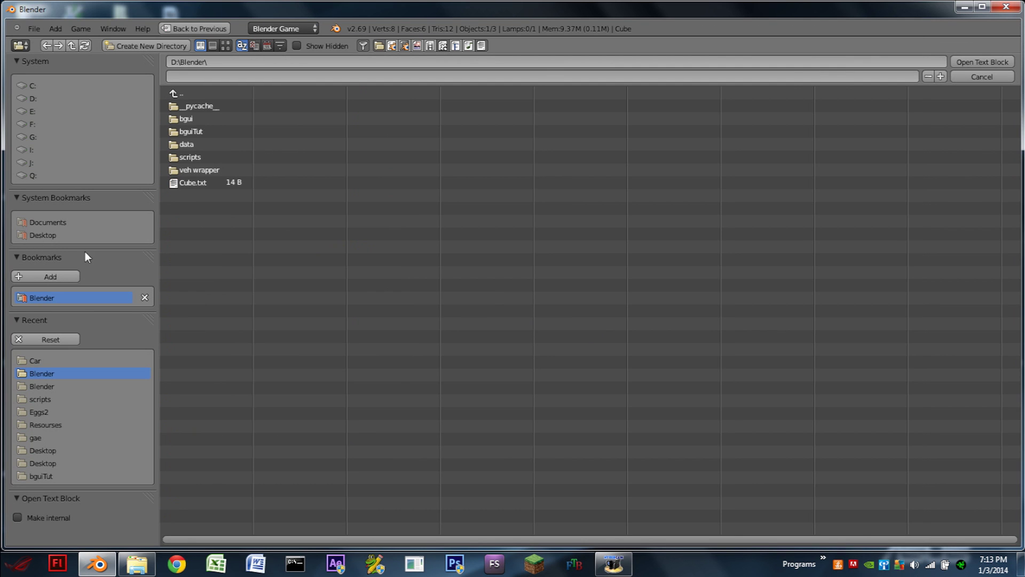
left_click(192, 156)
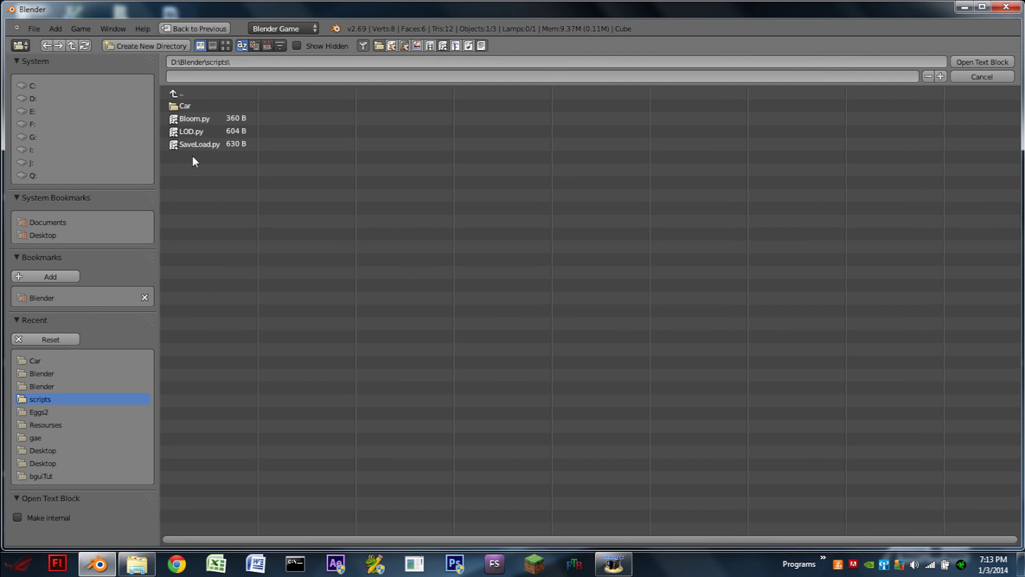
left_click(196, 105)
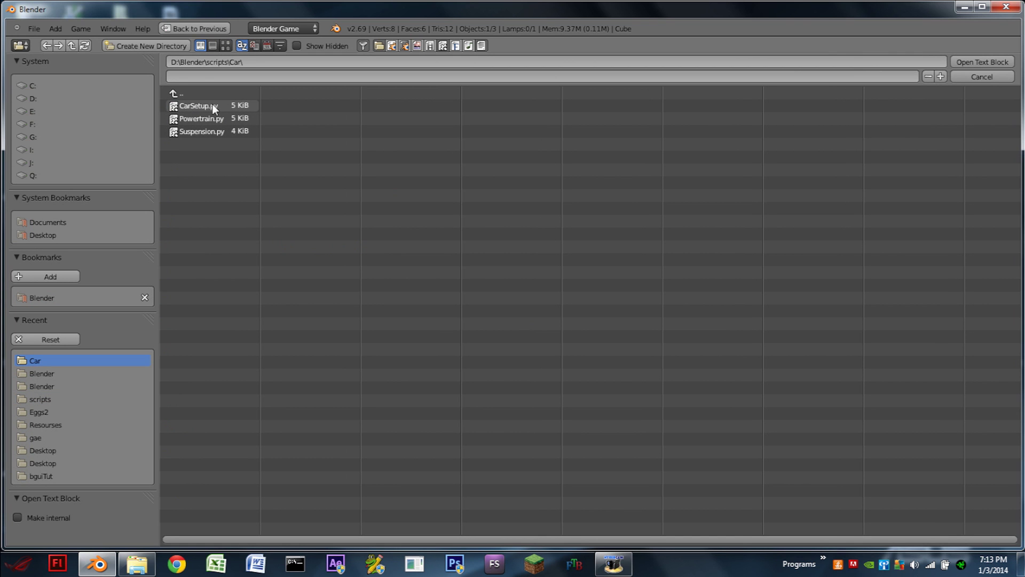
left_click(213, 105)
left_click(993, 62)
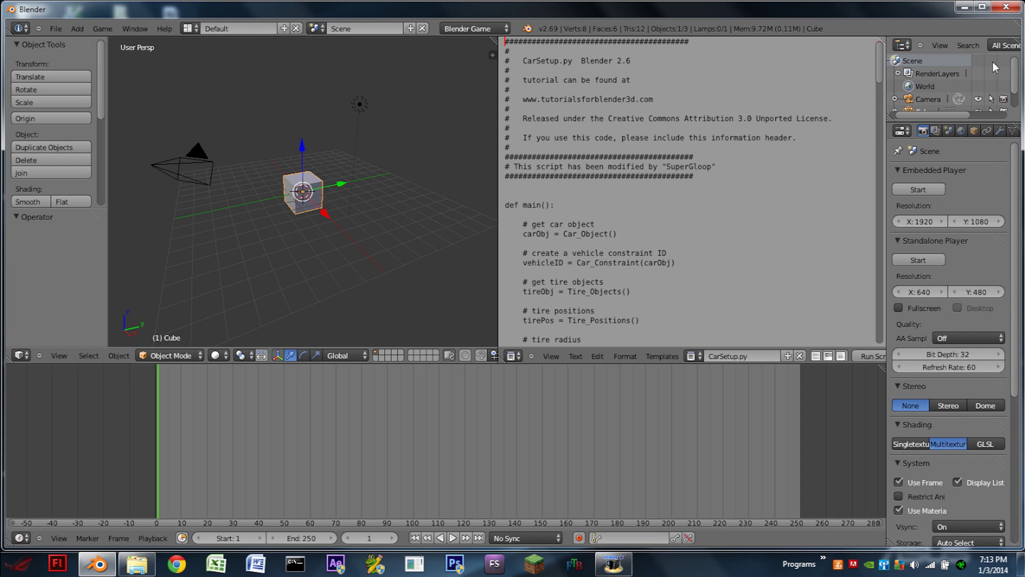
Open the Powertrain.py script from the same Car folder as another text block.
left_click(576, 355)
left_click(598, 327)
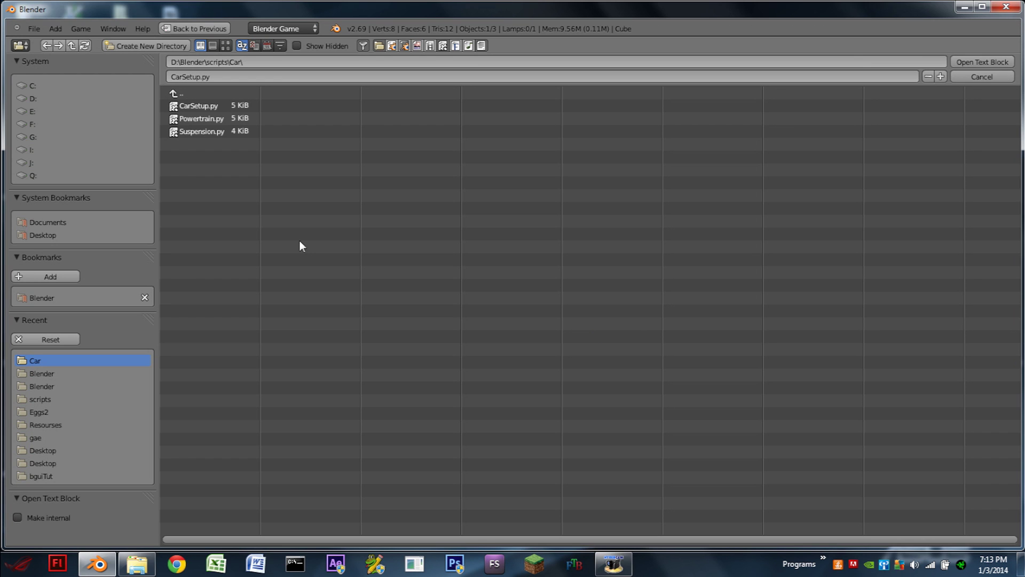
left_click(201, 117)
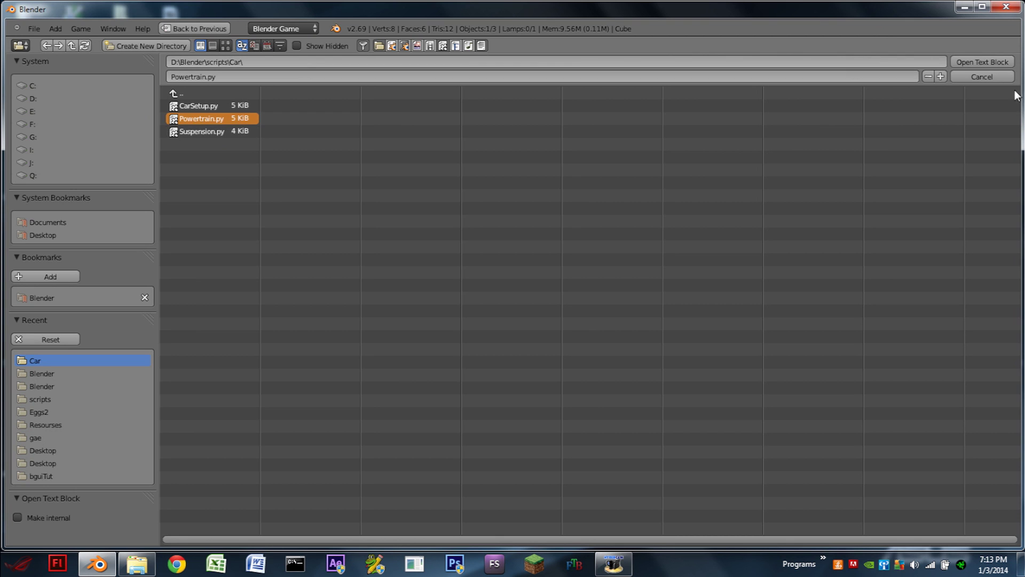
left_click(988, 62)
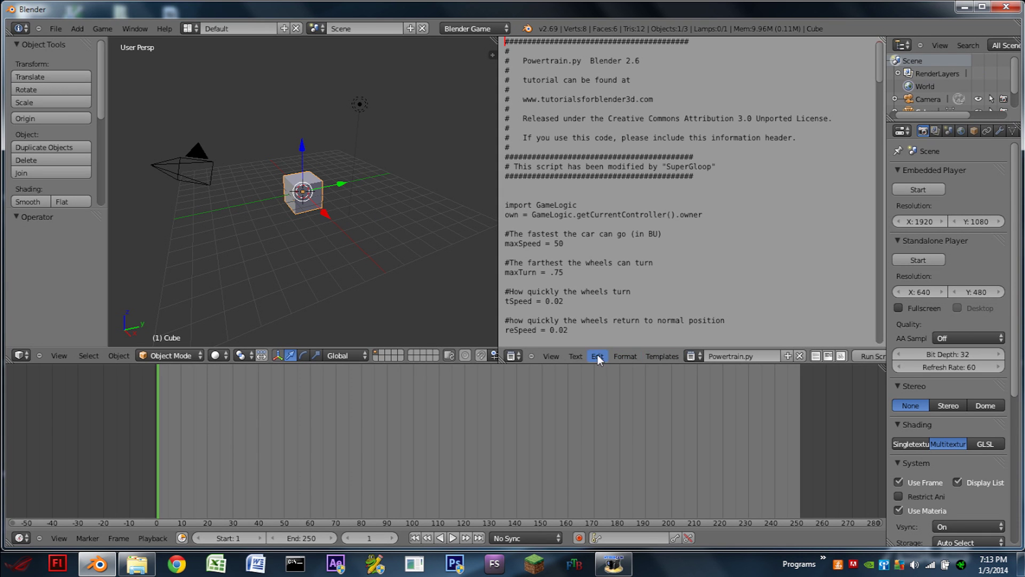
Open the Suspension.py script from the Car folder as another text block.
left_click(577, 356)
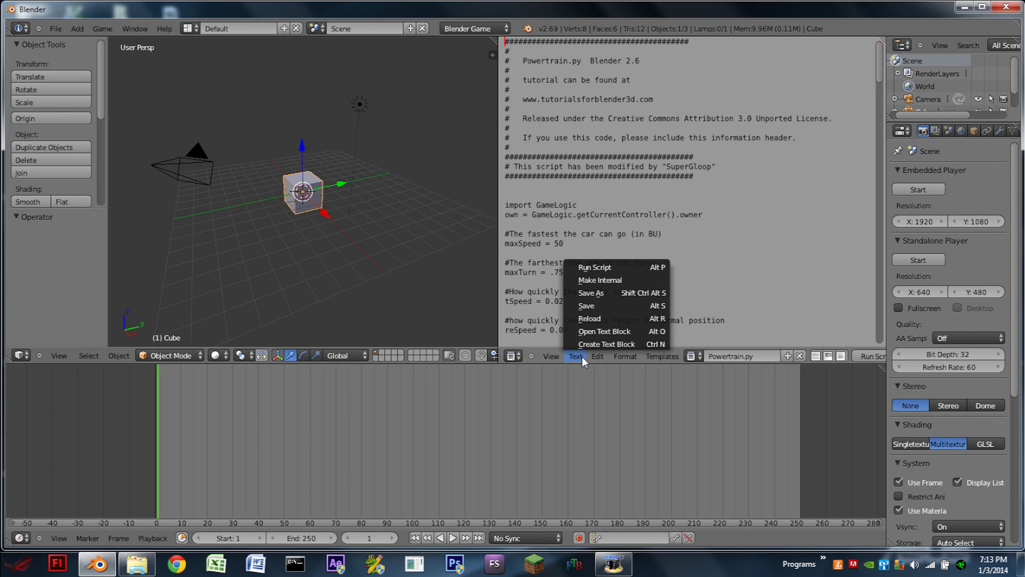
left_click(631, 331)
left_click(212, 131)
left_click(999, 63)
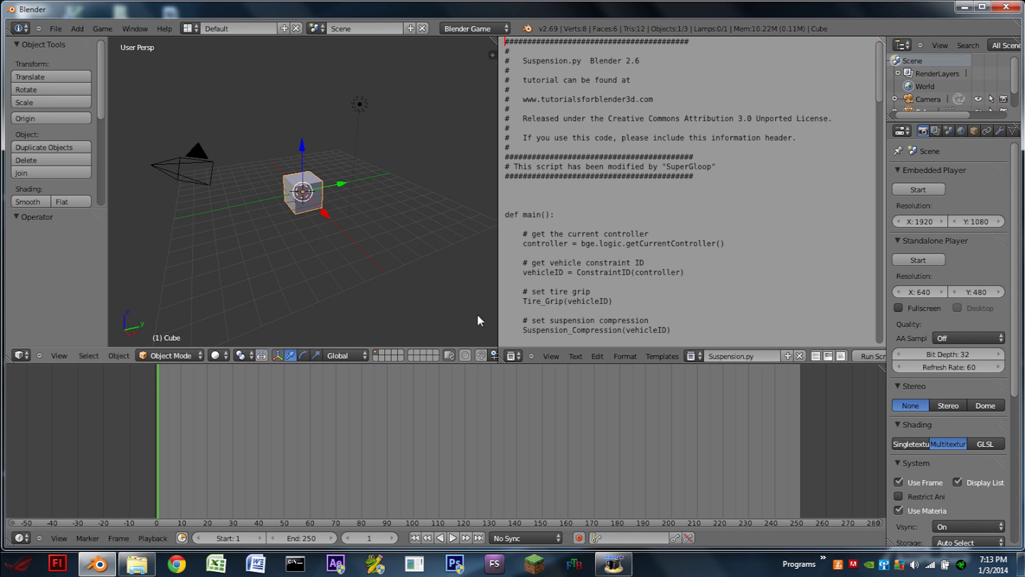
Change the timeline area to the Logic Editor.
left_click(19, 538)
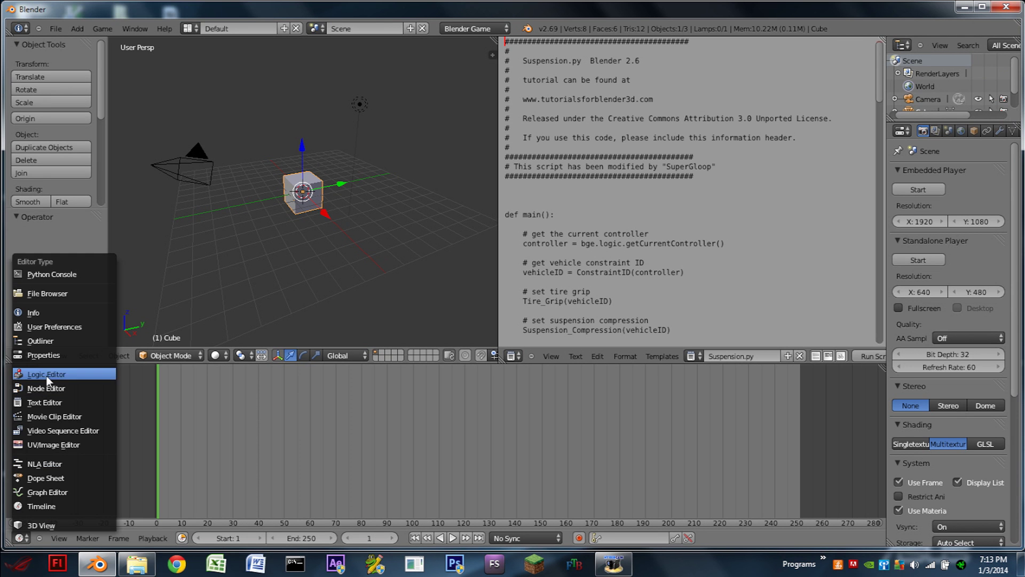
left_click(62, 375)
Scale the default cube uniformly by 0.5.
scroll(288, 179, "up", 4)
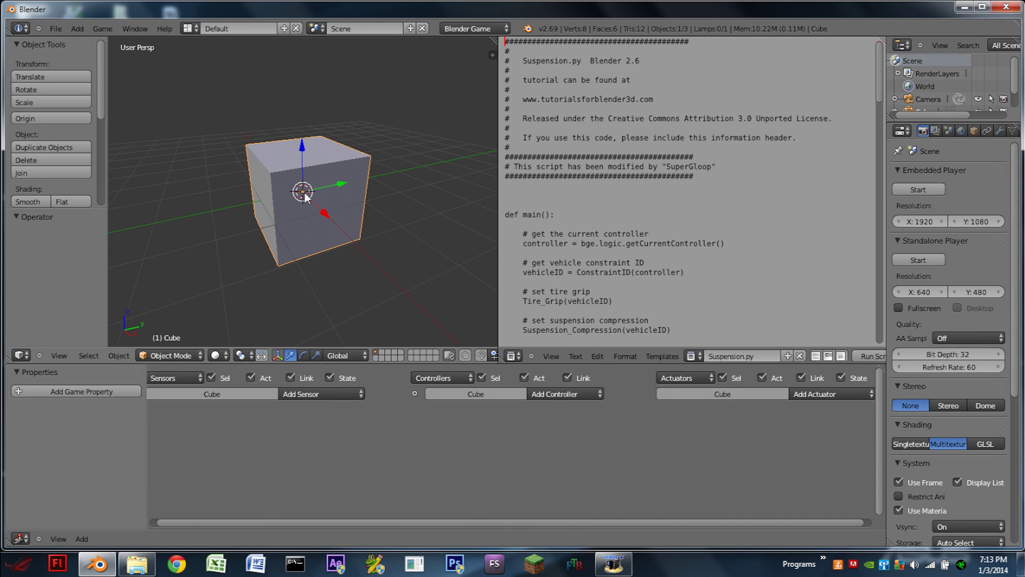
scroll(342, 206, "up", 1)
middle_click_drag(346, 202, 350, 200)
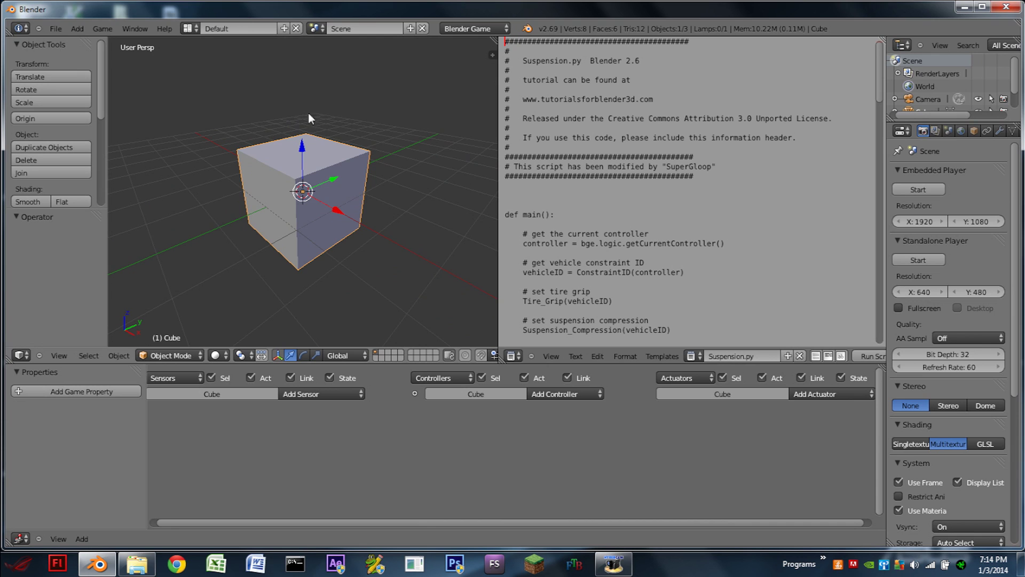
type("s0.5")
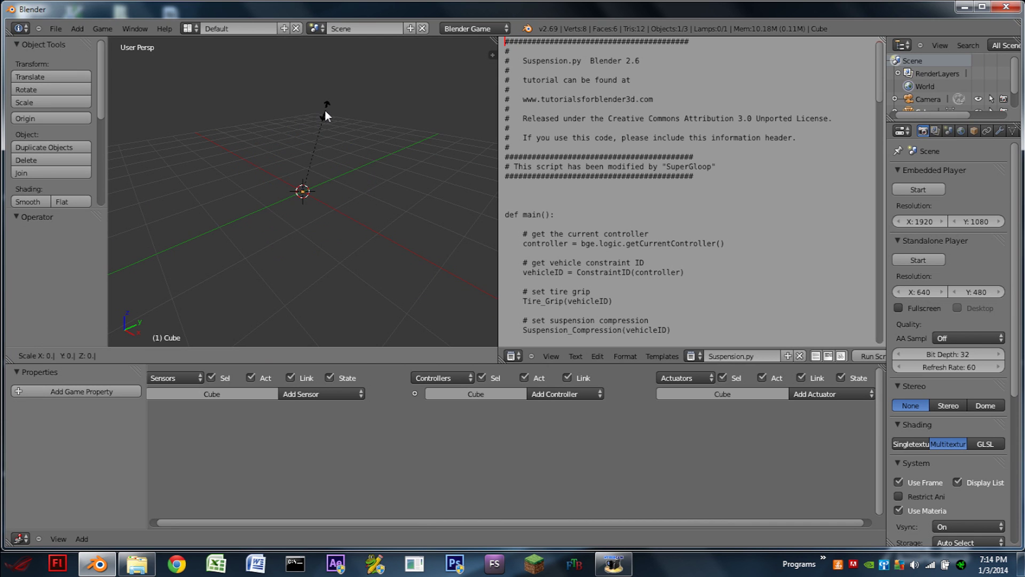
key("Return")
Flatten the cube by scaling it along the Z axis by about 0.419.
middle_click_drag(307, 178, 319, 189)
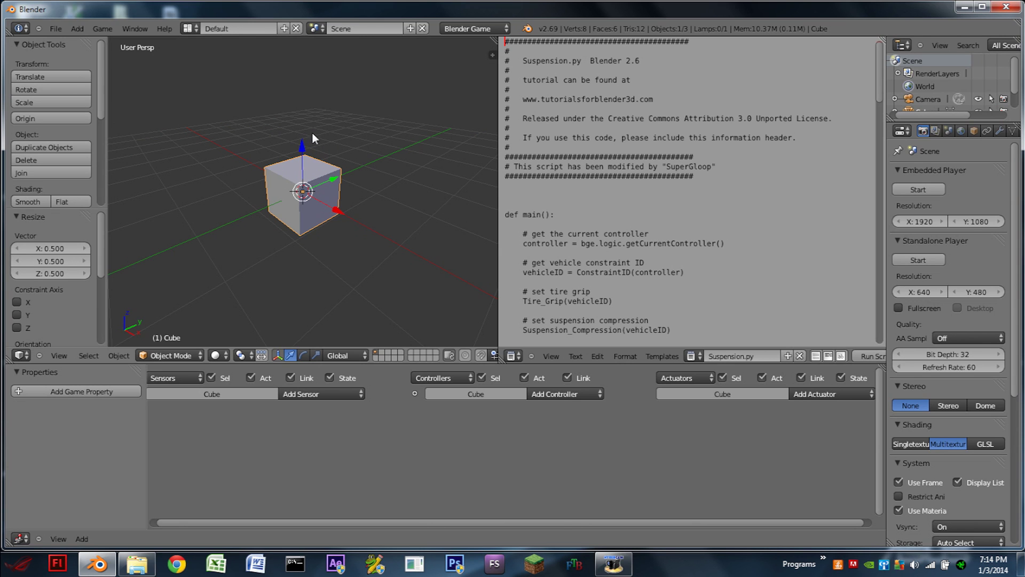
key("s")
key("z")
left_click(304, 164)
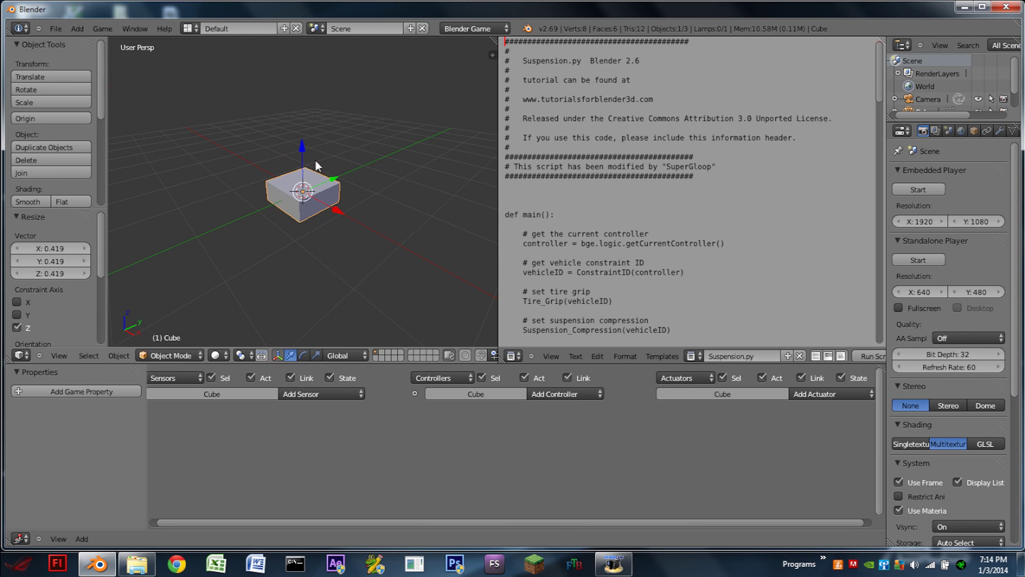
Lengthen the box along the Y axis and widen it along the X axis by a factor of about 1.1.
key("s")
key("y")
left_click(348, 148)
middle_click_drag(345, 173, 354, 169)
key("s")
key("x")
left_click(372, 192)
Raise the box about 0.914 units along the Z axis.
key("g")
key("z")
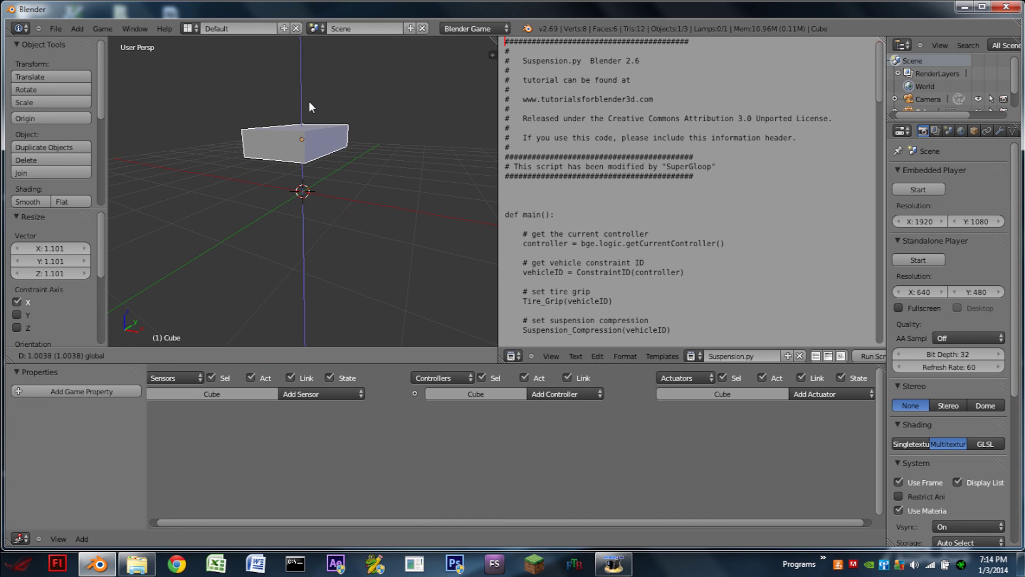
left_click(328, 122)
In Edit Mode, move the whole box mesh up about 0.198 along Z relative to its origin, and return to Object Mode.
middle_click_drag(335, 124, 312, 142)
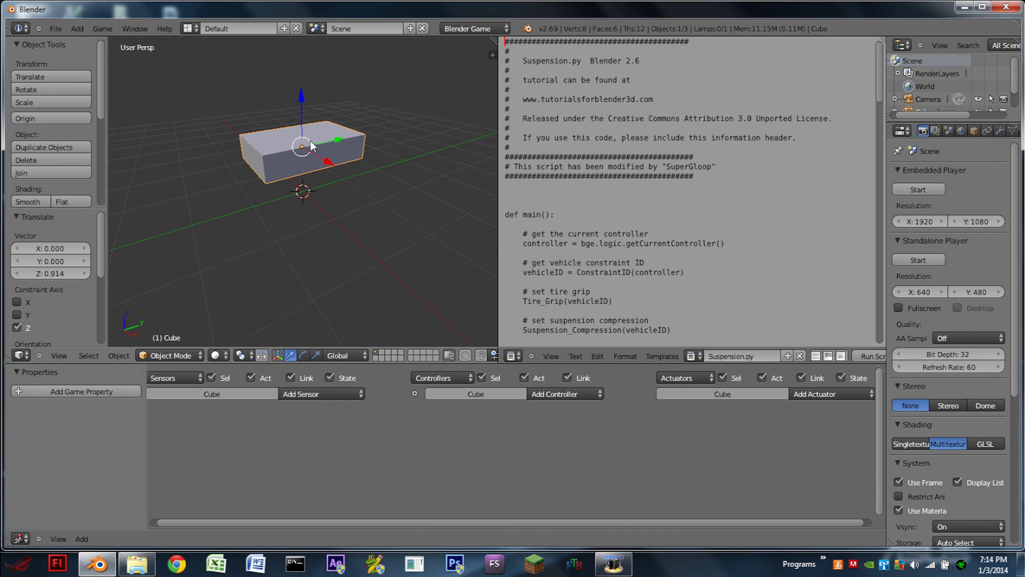
key("Tab")
middle_click_drag(322, 147, 291, 126)
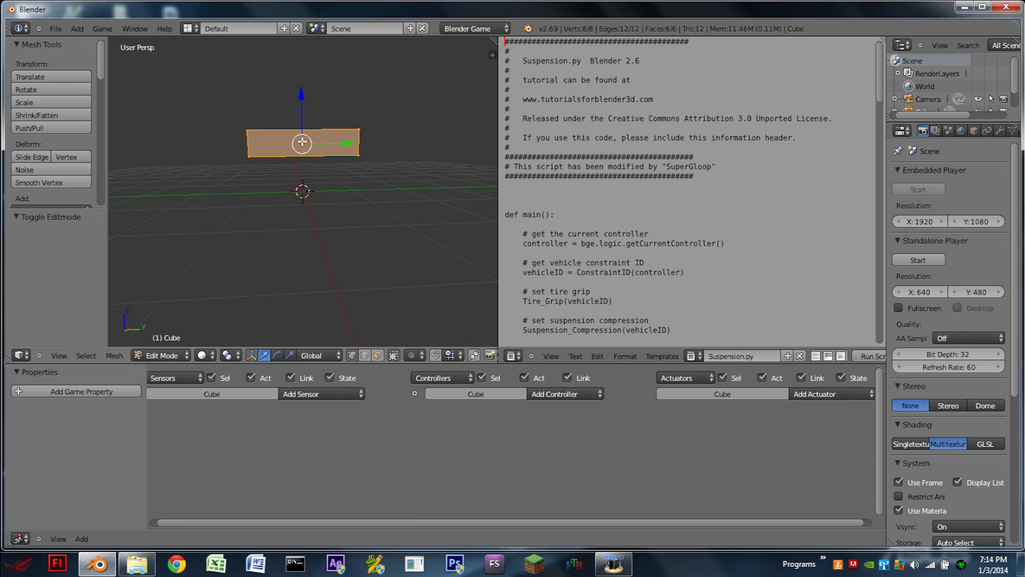
left_click_drag(301, 117, 301, 103)
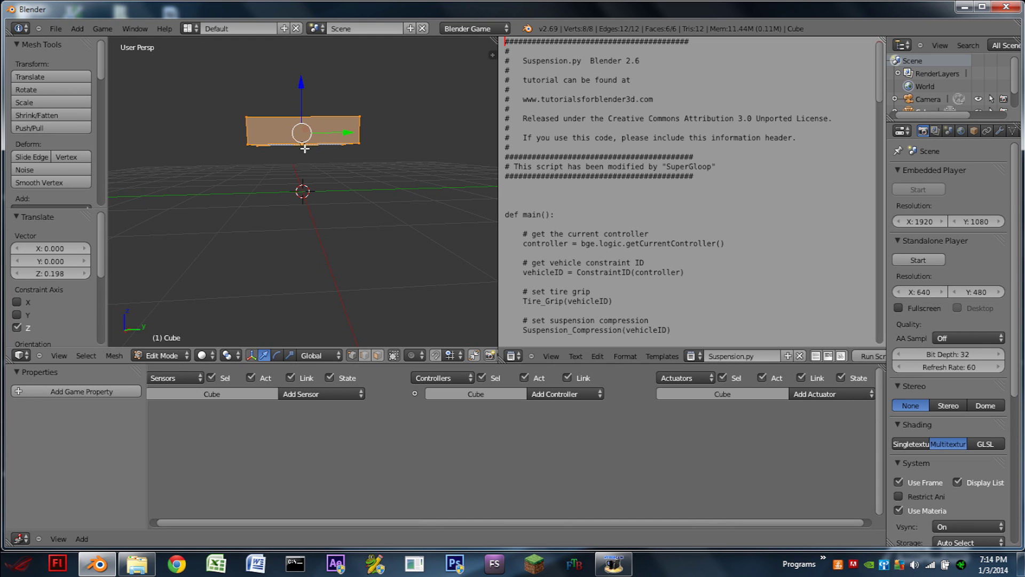
key("Tab")
Add an Always sensor and two controllers, And and Python, to the box, and link the sensor to both controllers.
middle_click_drag(300, 144, 389, 182)
left_click(338, 392)
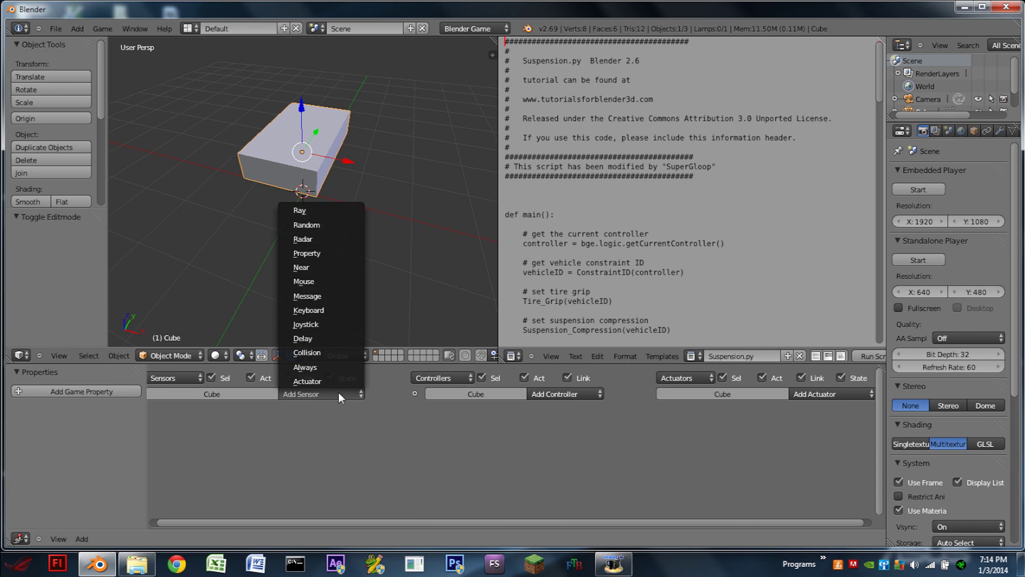
left_click(338, 368)
left_click(575, 396)
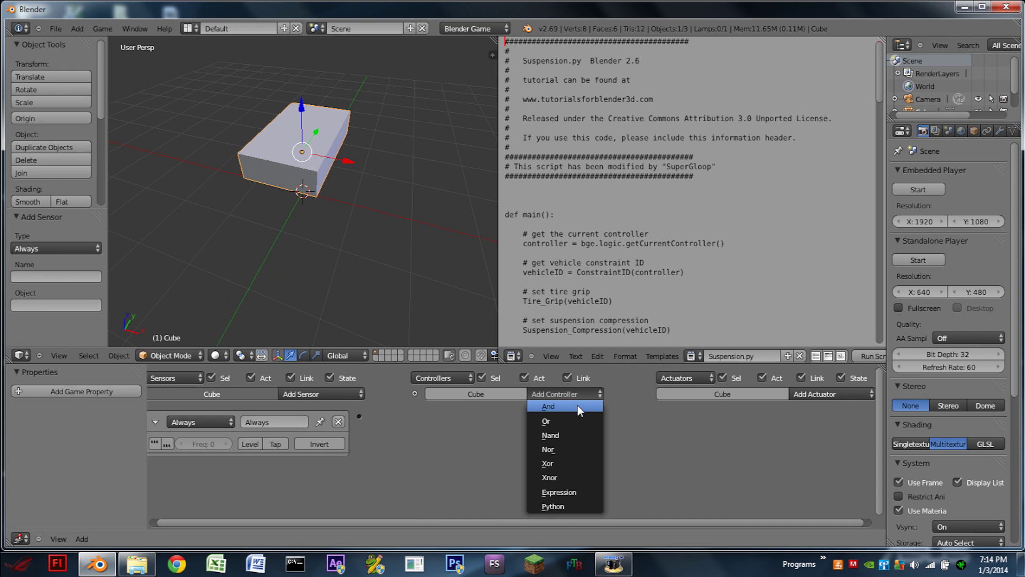
left_click(573, 406)
left_click(551, 392)
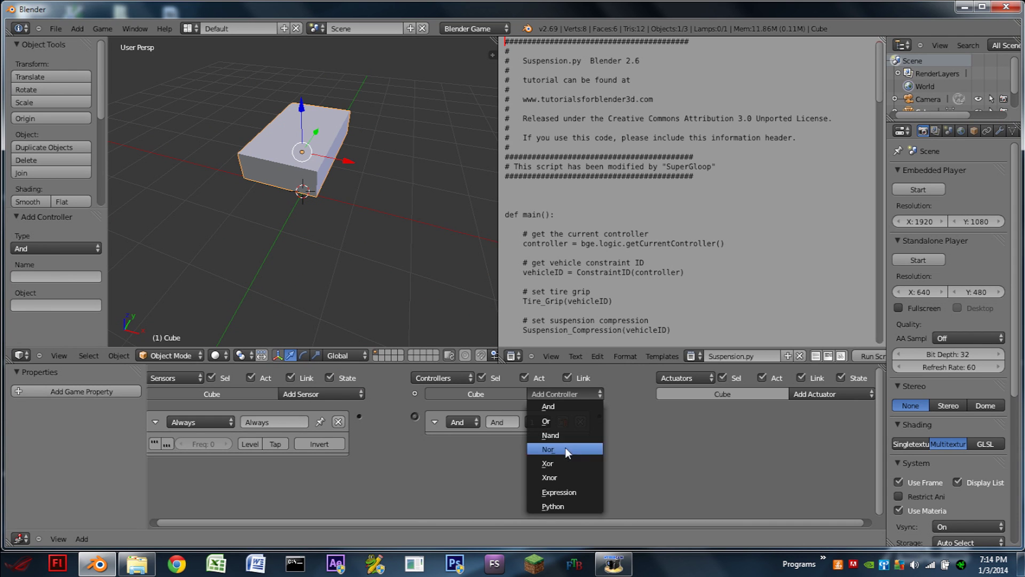
left_click(572, 505)
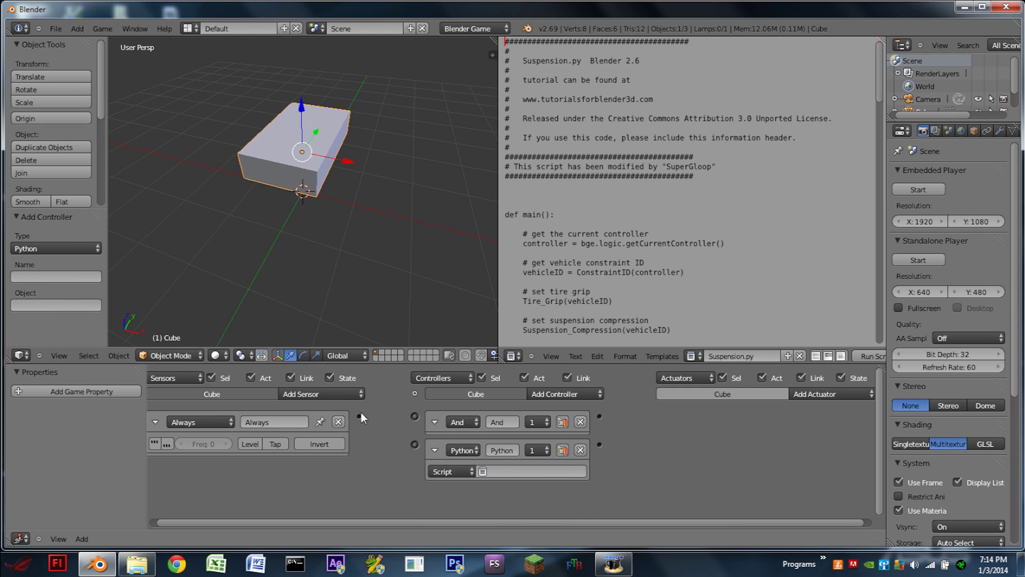
left_click_drag(371, 420, 361, 415)
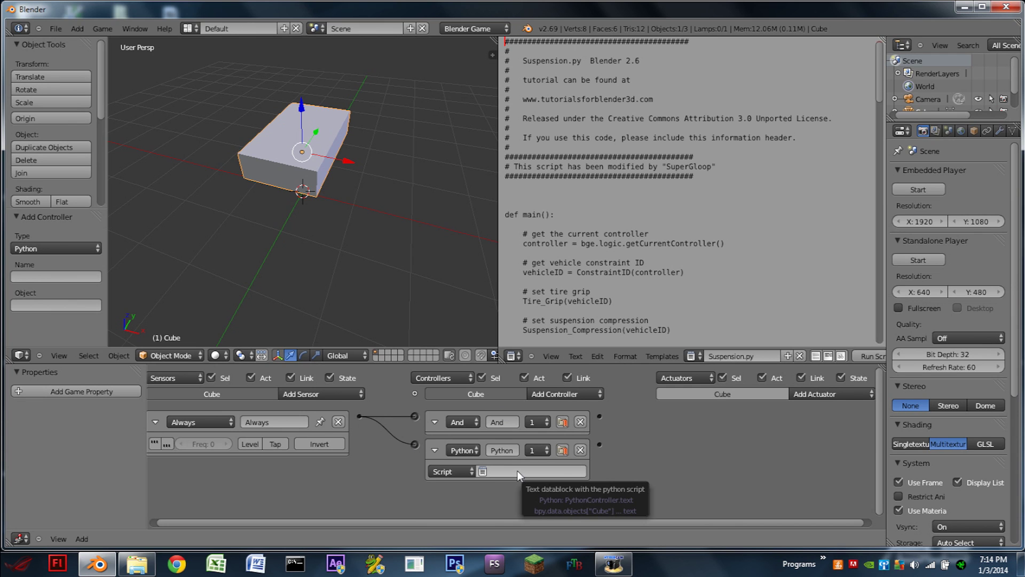
Assign the CarSetup.py script to the Python controller and collapse both controllers.
left_click(517, 470)
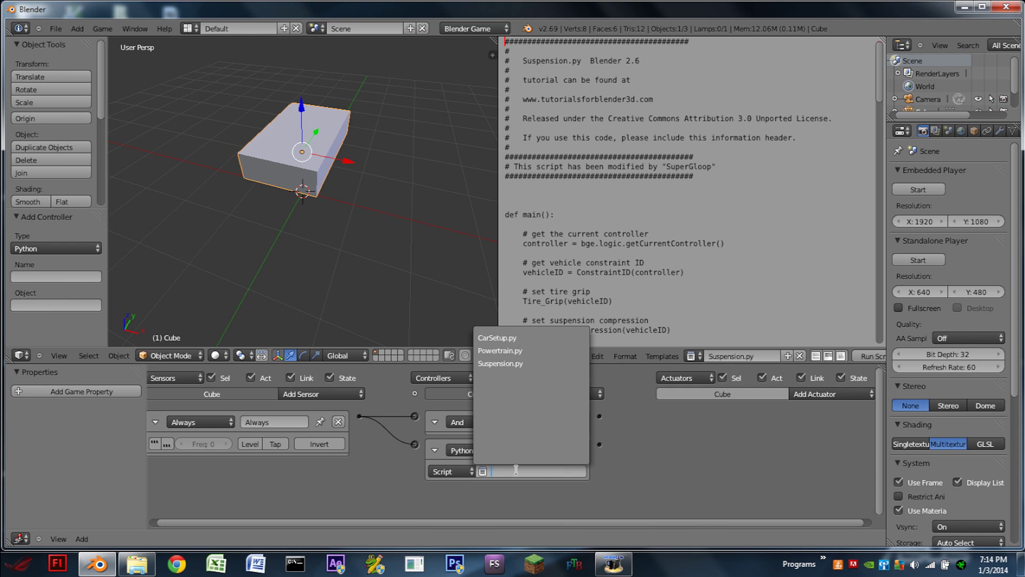
left_click(500, 338)
left_click(436, 421)
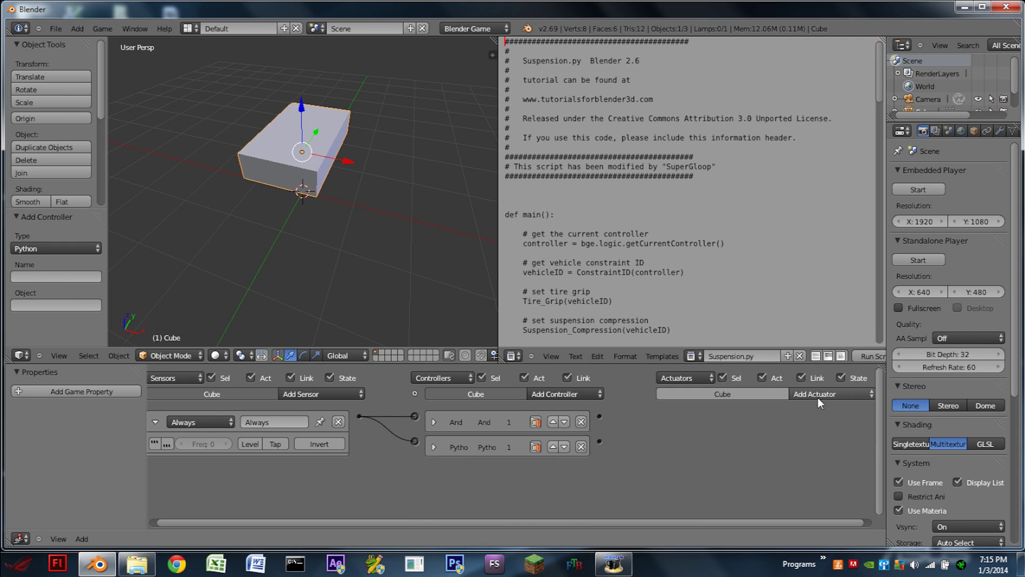
Add a State actuator, link the And controller to it, and collapse the actuator.
left_click(818, 396)
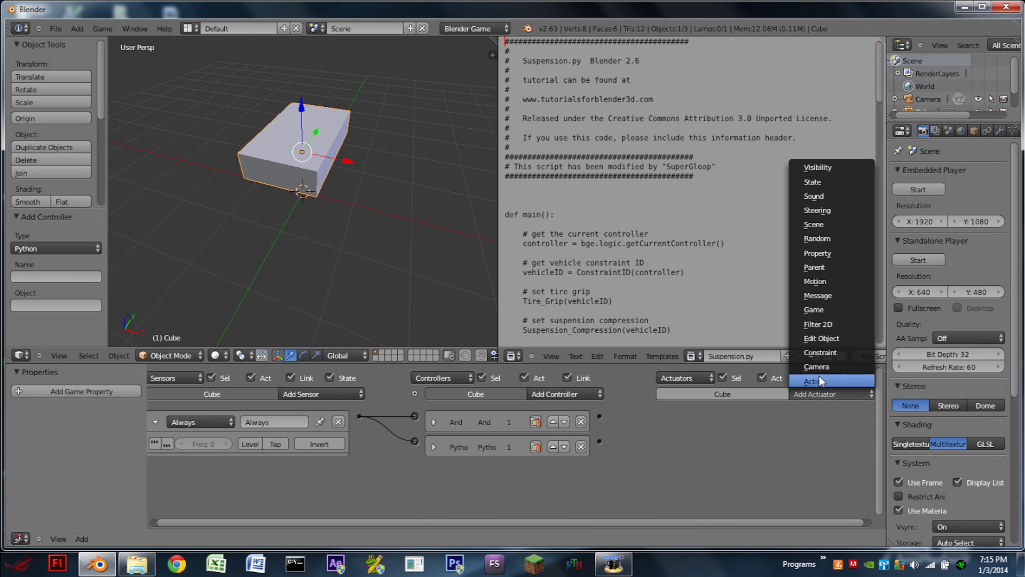
left_click(815, 182)
left_click_drag(599, 416, 661, 416)
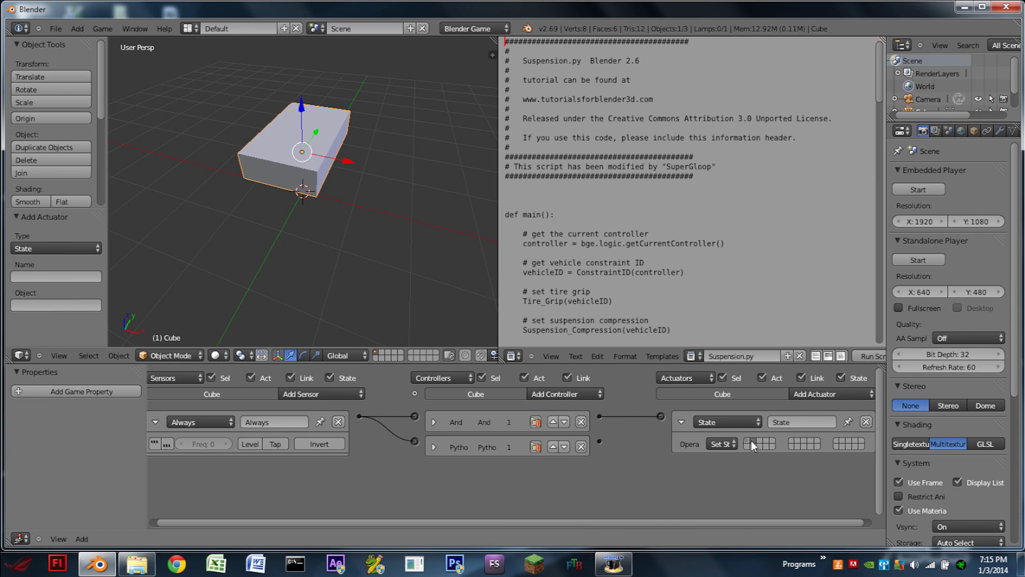
left_click(680, 422)
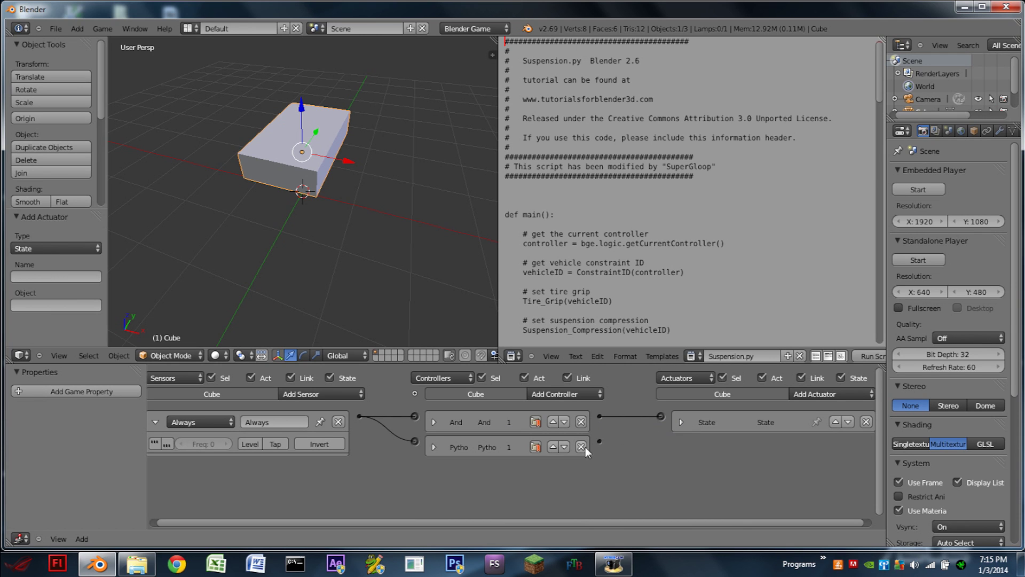
Show state 2 of the box's controllers and add an Always sensor linked to a new And controller and a new Python controller.
left_click(415, 394)
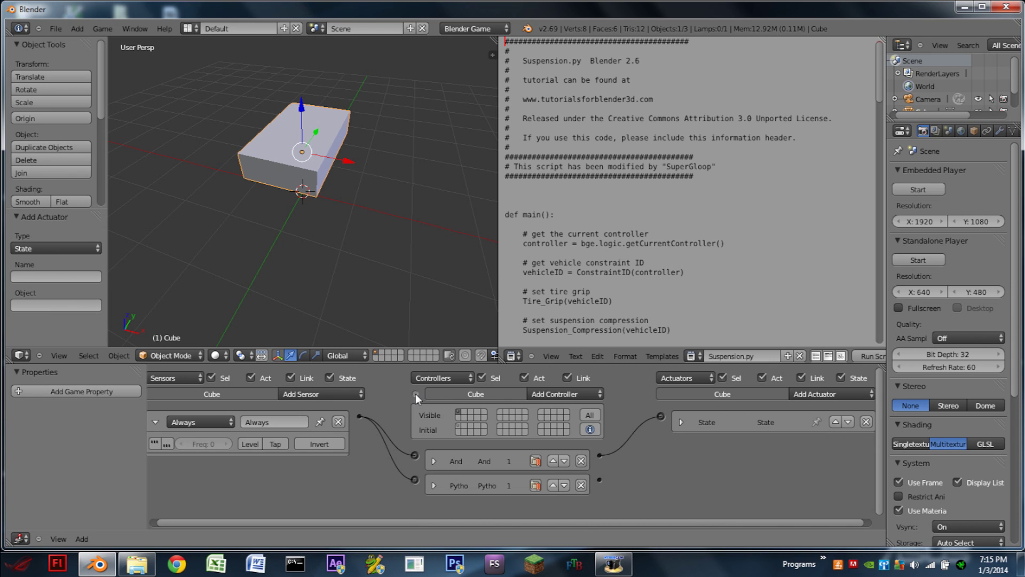
left_click(465, 411)
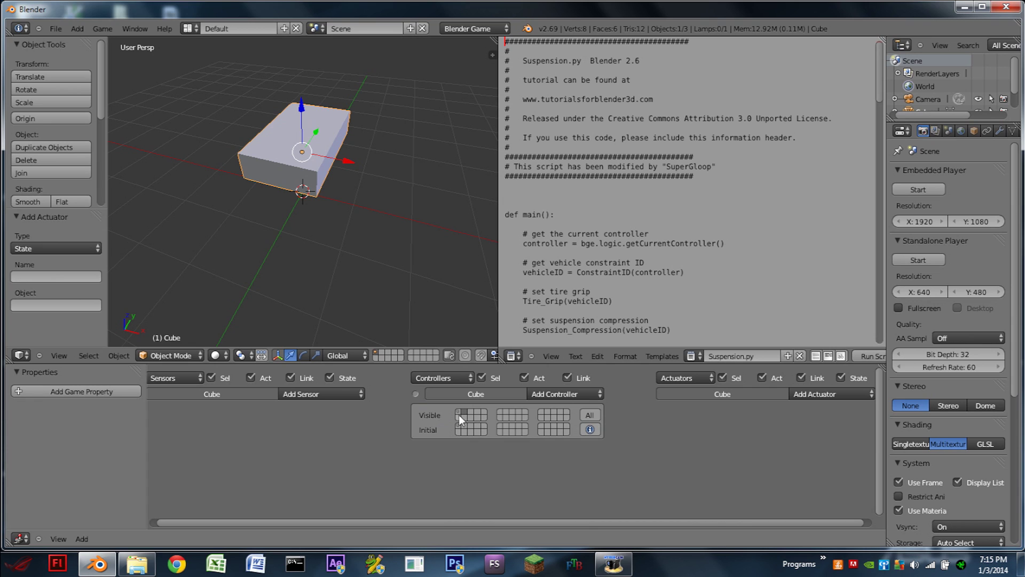
left_click(326, 399)
left_click(319, 373)
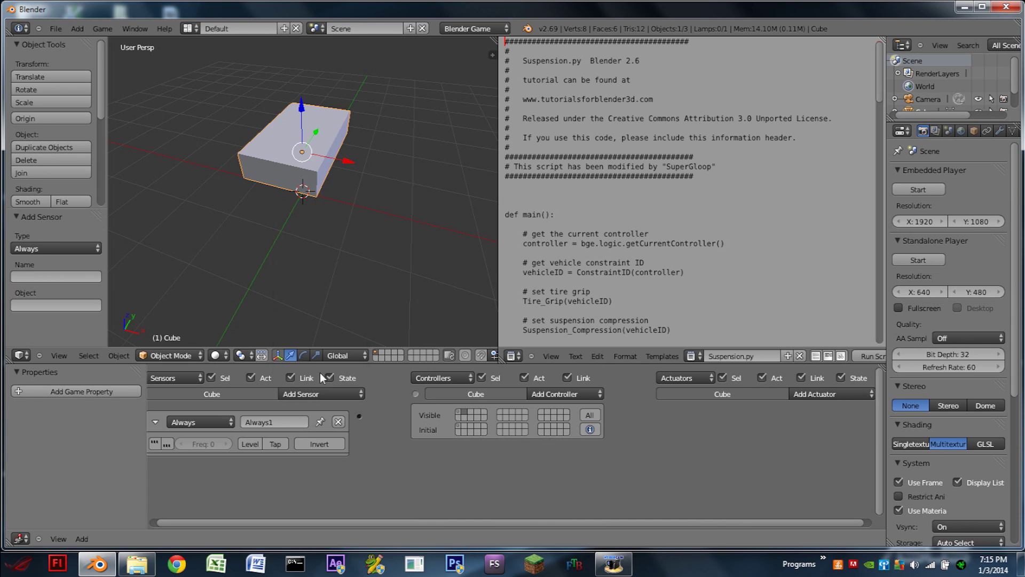
left_click(586, 393)
left_click(561, 407)
left_click(563, 398)
left_click(557, 500)
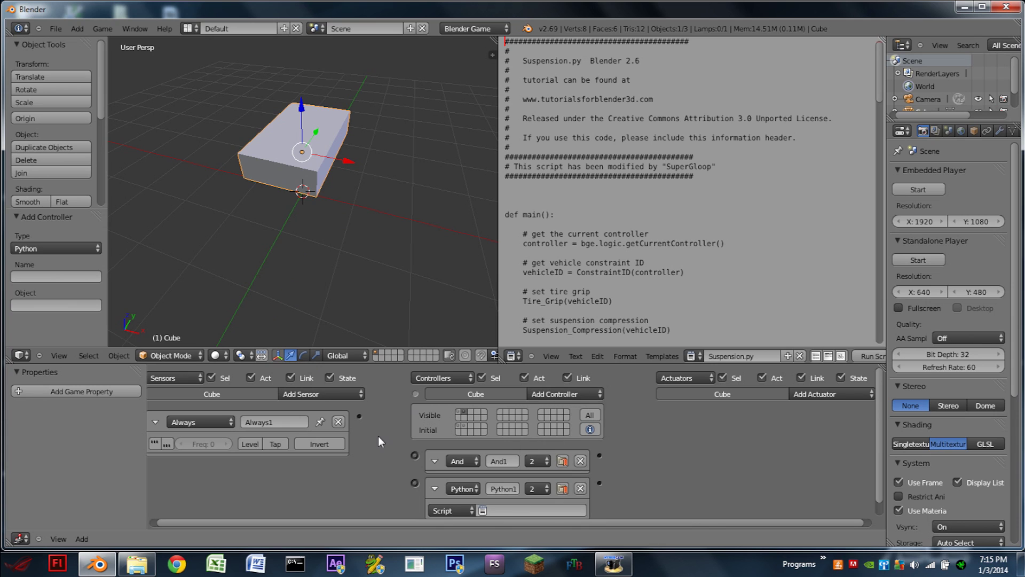
mouse_move(359, 416)
left_mouse_down()
mouse_move(415, 456)
mouse_move(359, 416)
left_mouse_up()
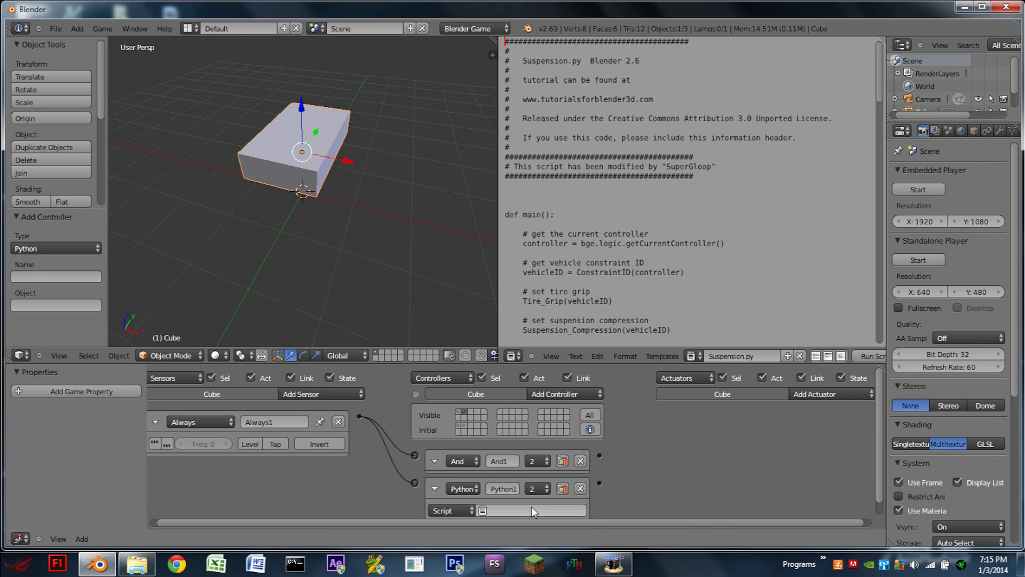
Assign the Suspension.py script to the state 2 Python controller and collapse both controllers.
left_click(532, 511)
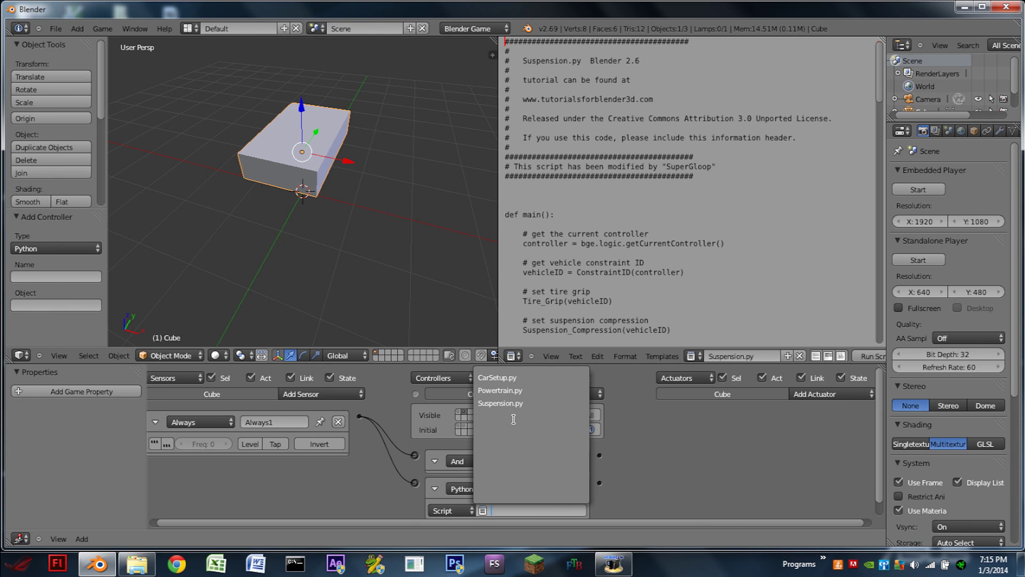
left_click(522, 403)
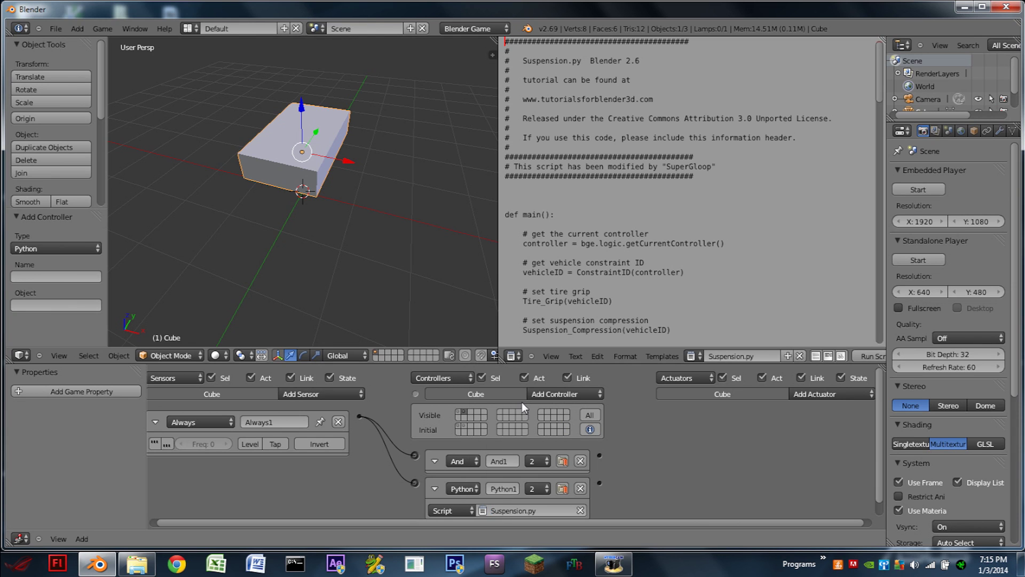
left_click(438, 491)
left_click(433, 460)
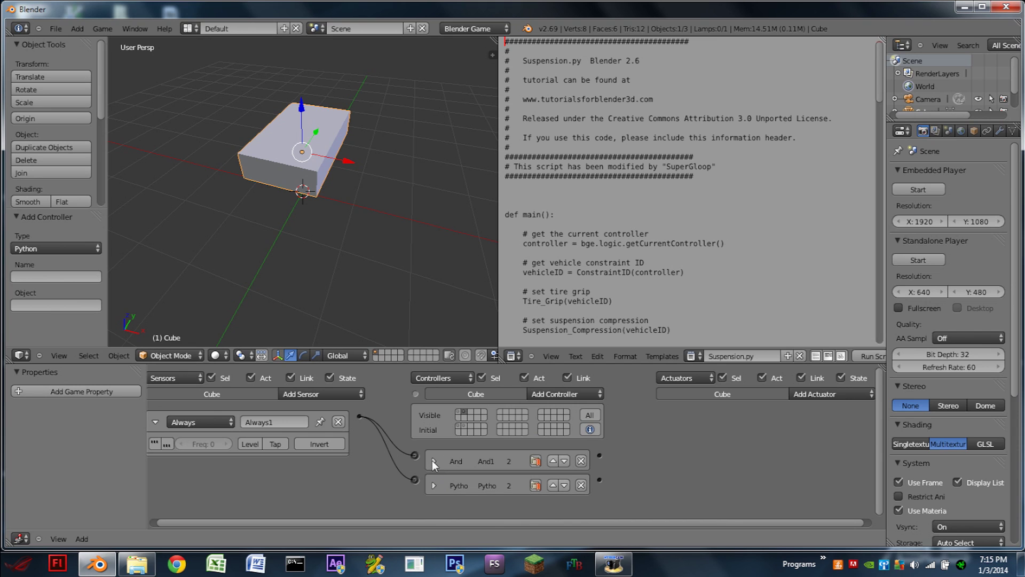
Add a State actuator in state 2, link the And1 controller to it, and collapse the actuator.
left_click(799, 395)
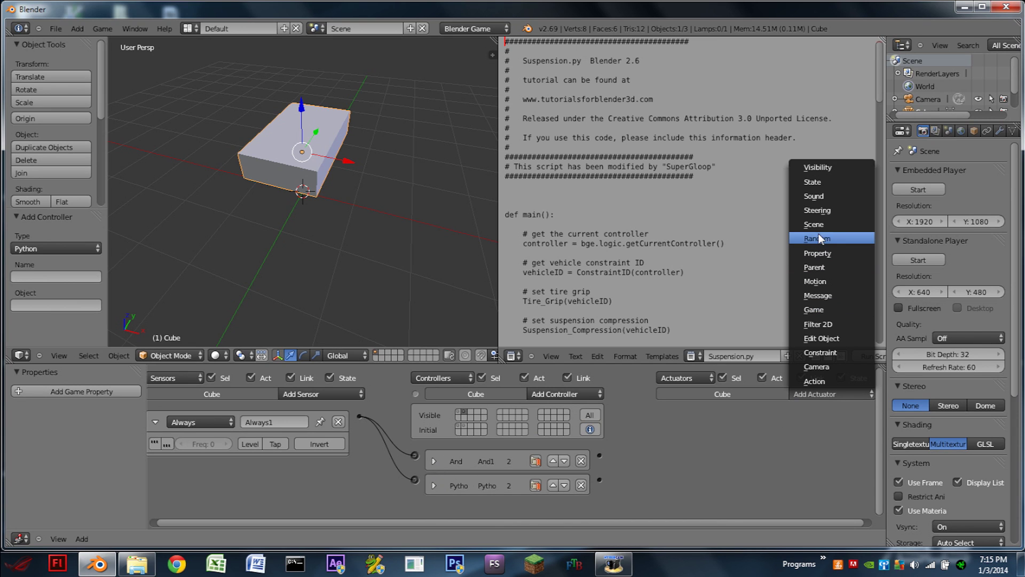
left_click(823, 184)
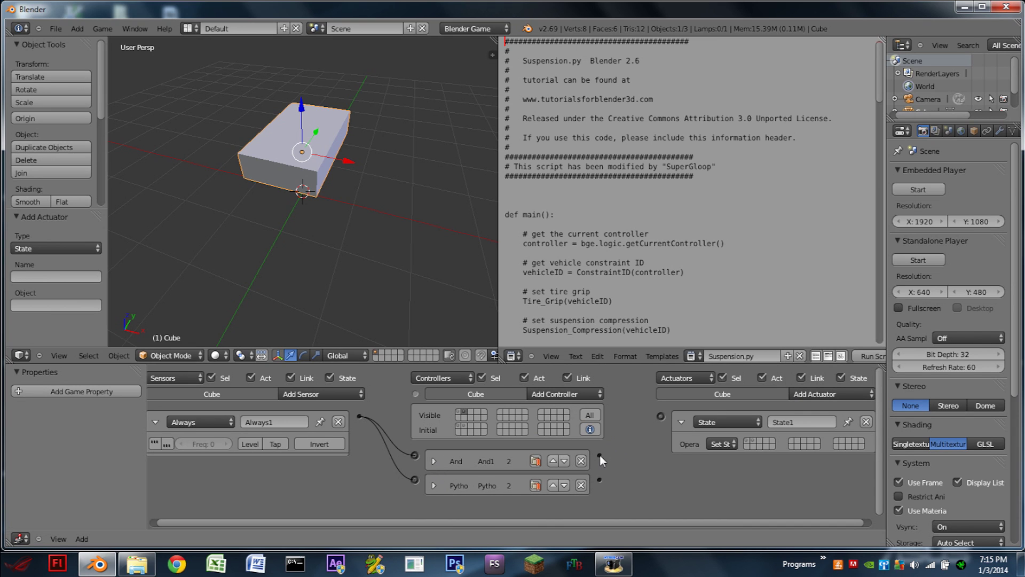
left_click_drag(662, 417, 662, 416)
left_click(682, 422)
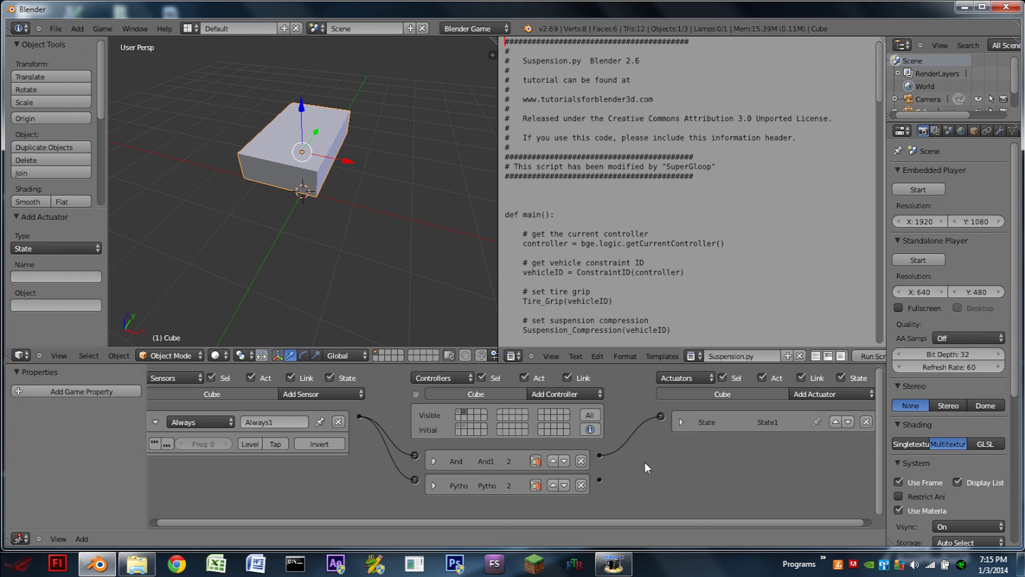
Show the empty state 3 of the box's controllers and enlarge the Logic Editor area.
left_click(471, 413)
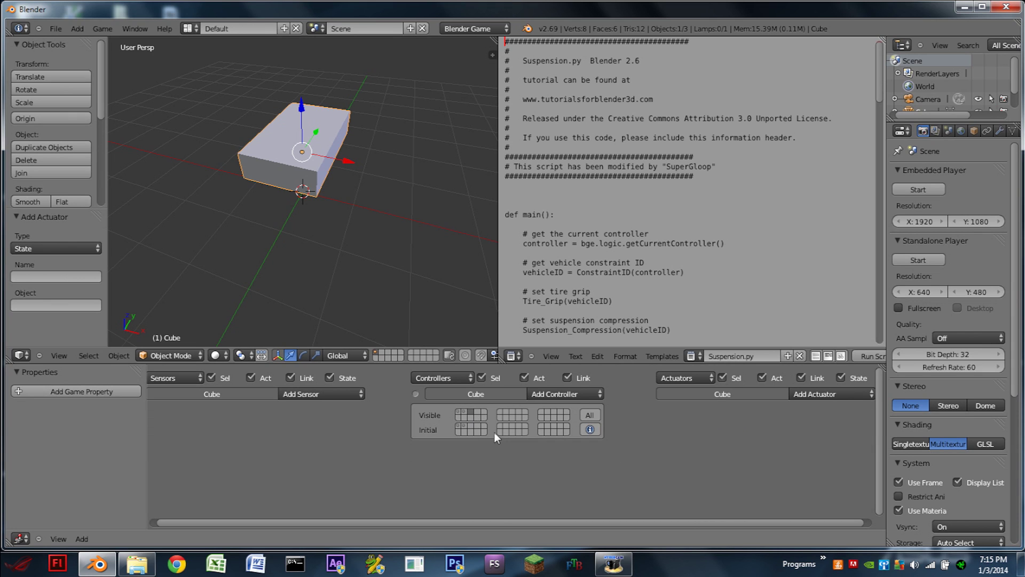
left_click_drag(398, 363, 404, 292)
middle_click_drag(414, 387, 422, 387)
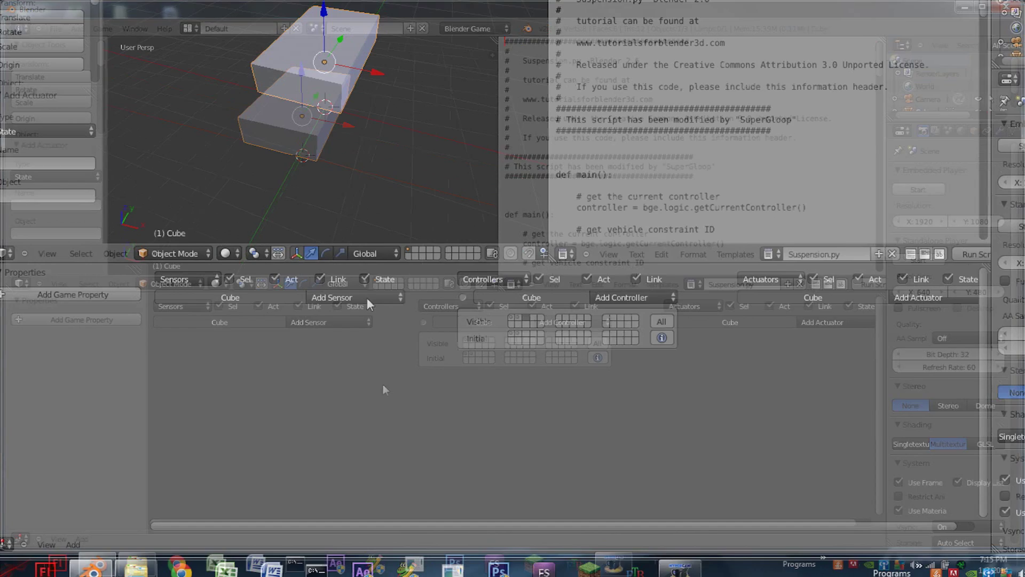
Add a Keyboard sensor in state 3 and name it Gas.
left_click(342, 321)
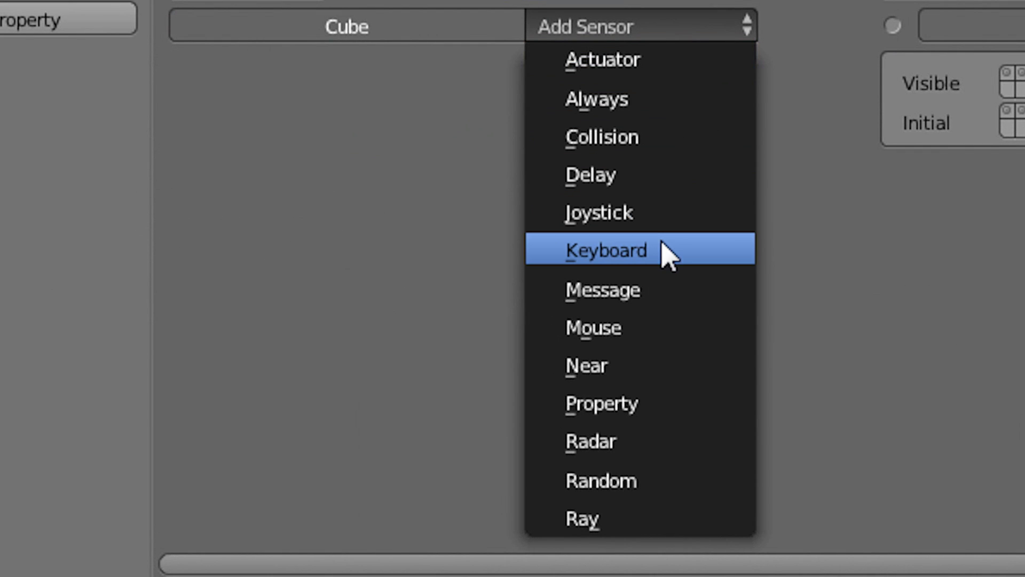
left_click(663, 245)
left_click(554, 95)
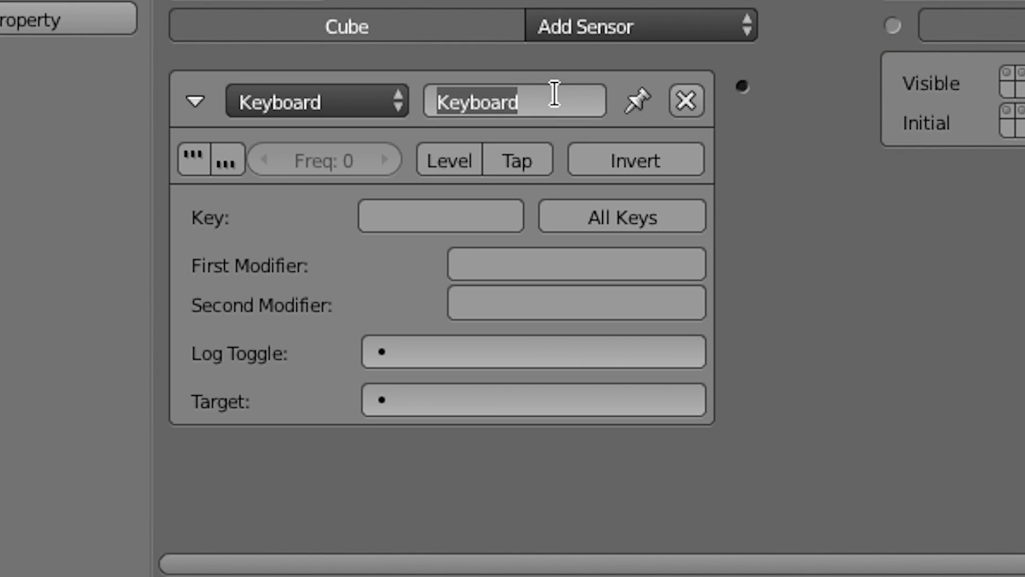
type("Gas")
key("Return")
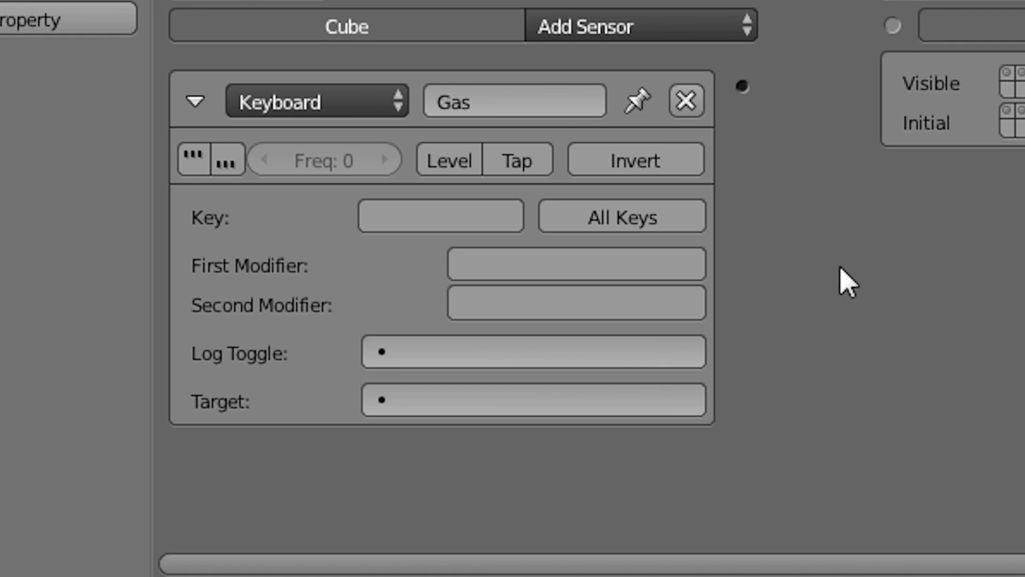
Assign the W key to the Gas sensor, enable its true level triggering, and collapse it.
left_click(446, 230)
key("w")
left_click(206, 157)
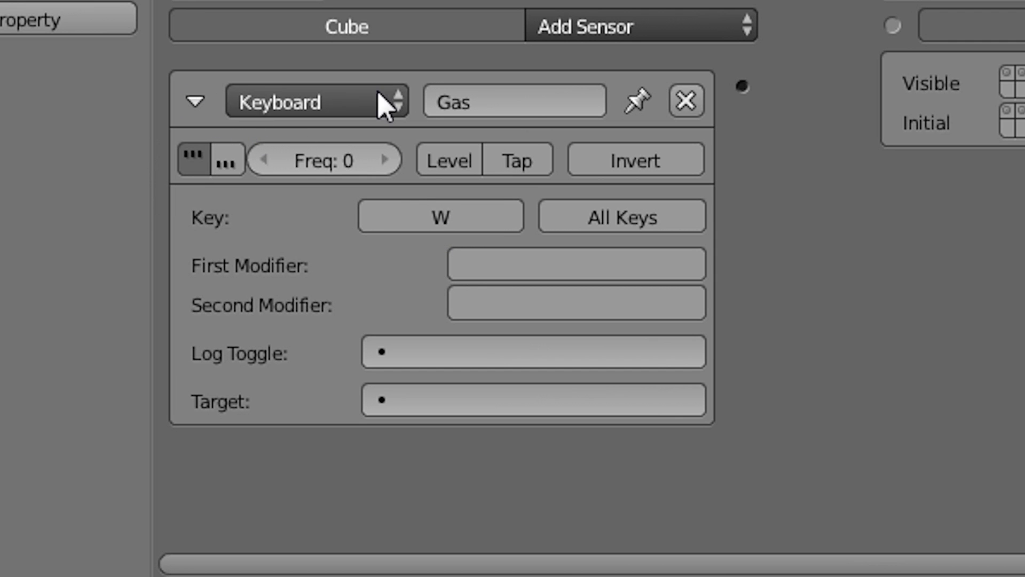
left_click(517, 99)
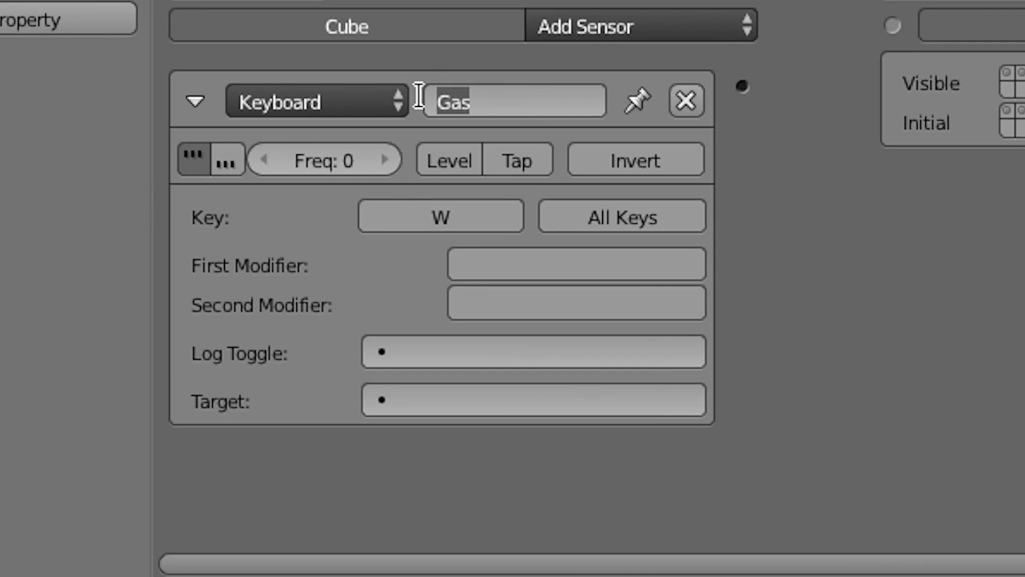
left_click_drag(430, 101, 506, 112)
left_click(208, 113)
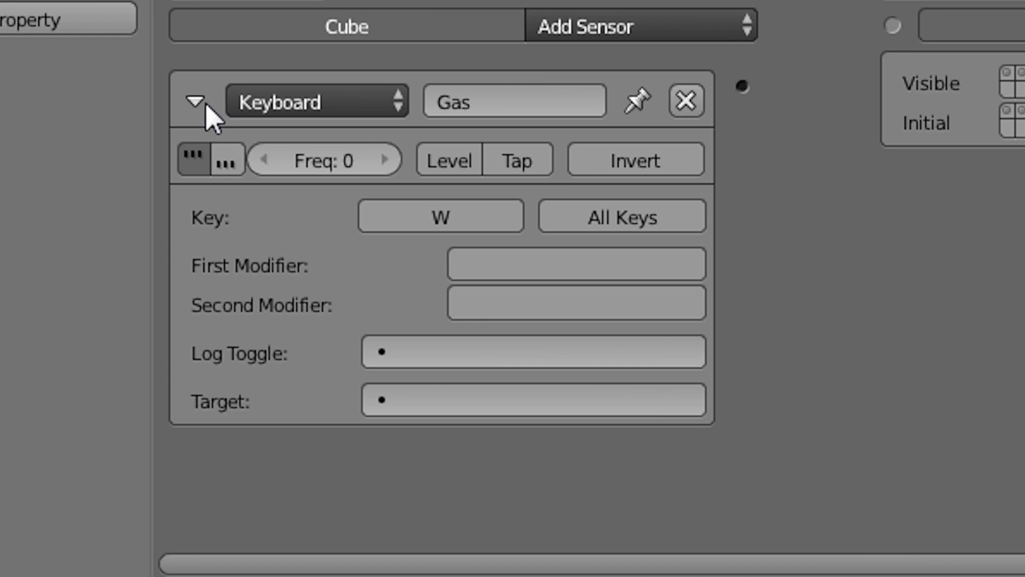
left_click(208, 113)
Add a second Keyboard sensor named Reverse, assign the S key to it, and collapse it.
left_click(652, 35)
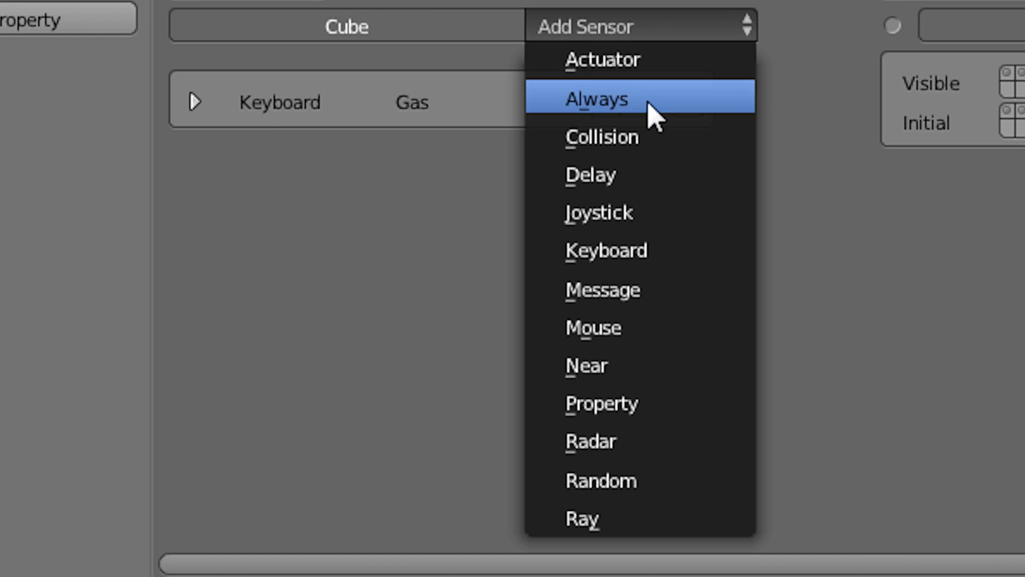
left_click(674, 247)
left_click(474, 163)
type("Reverse")
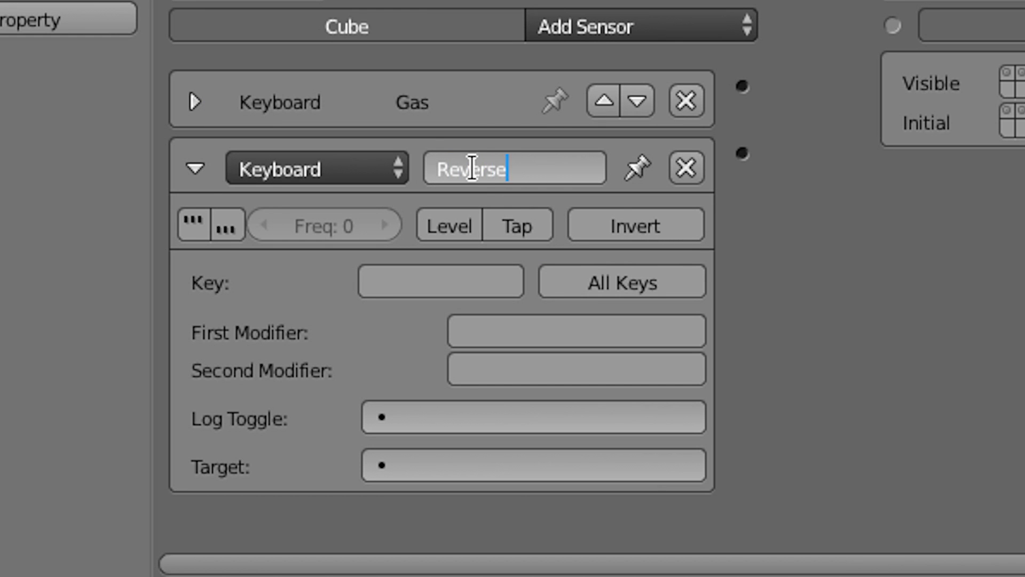
key("Return")
left_click(482, 286)
key("s")
left_click(203, 155)
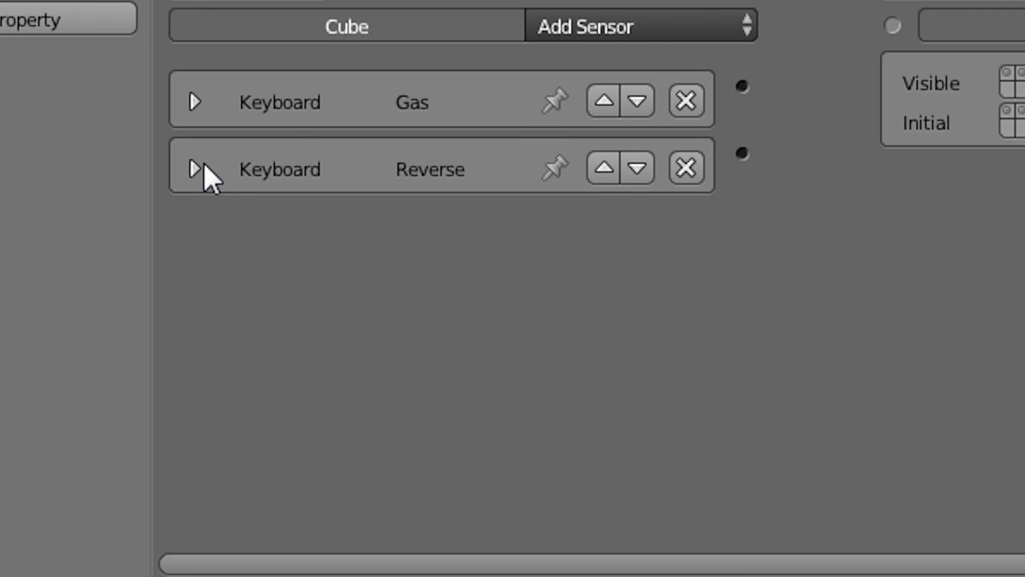
Add a third Keyboard sensor named Brake with the S key and true level triggering, and collapse it.
left_click(680, 37)
left_click(663, 249)
left_click(493, 233)
type("Brake")
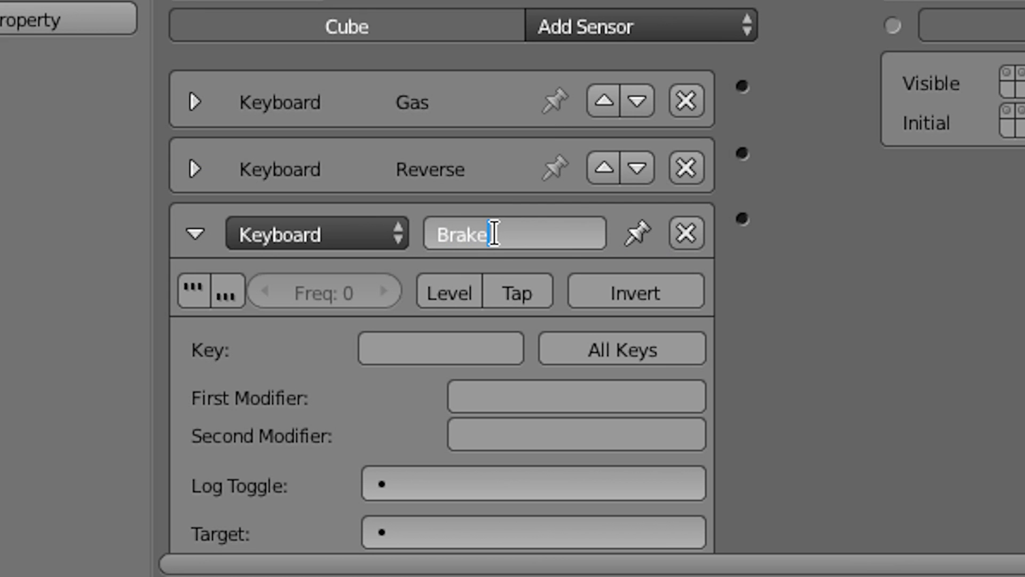
left_click(481, 362)
key("s")
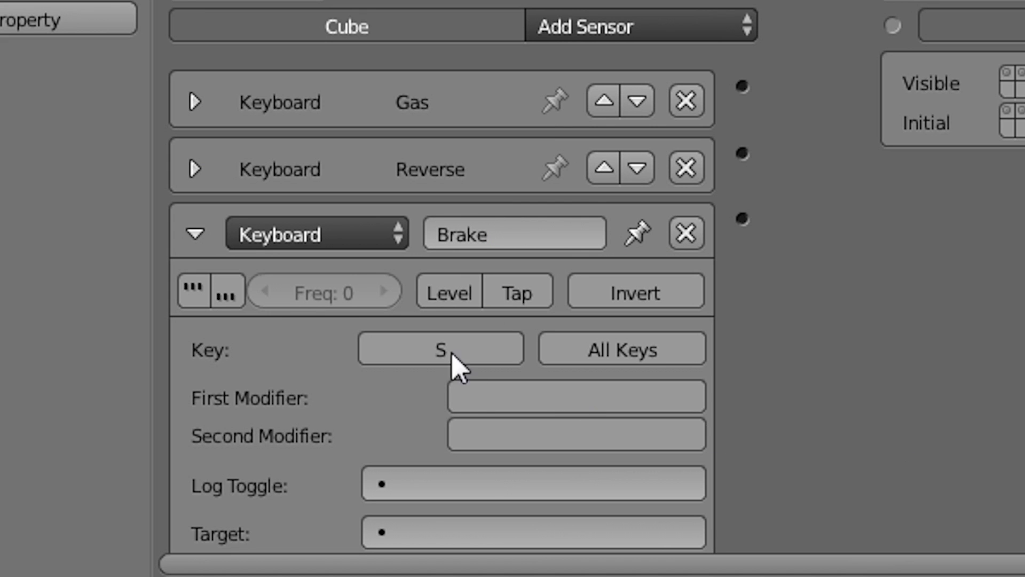
left_click(194, 293)
left_click(196, 233)
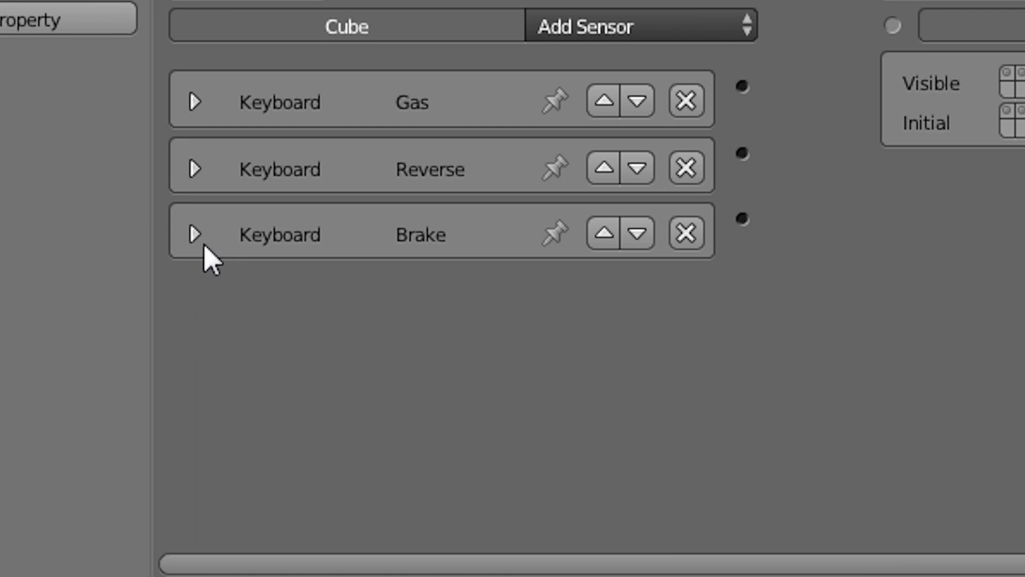
Add a Keyboard sensor named Left with the A key and true level triggering, and collapse it.
left_click(707, 27)
left_click(657, 251)
left_click(496, 291)
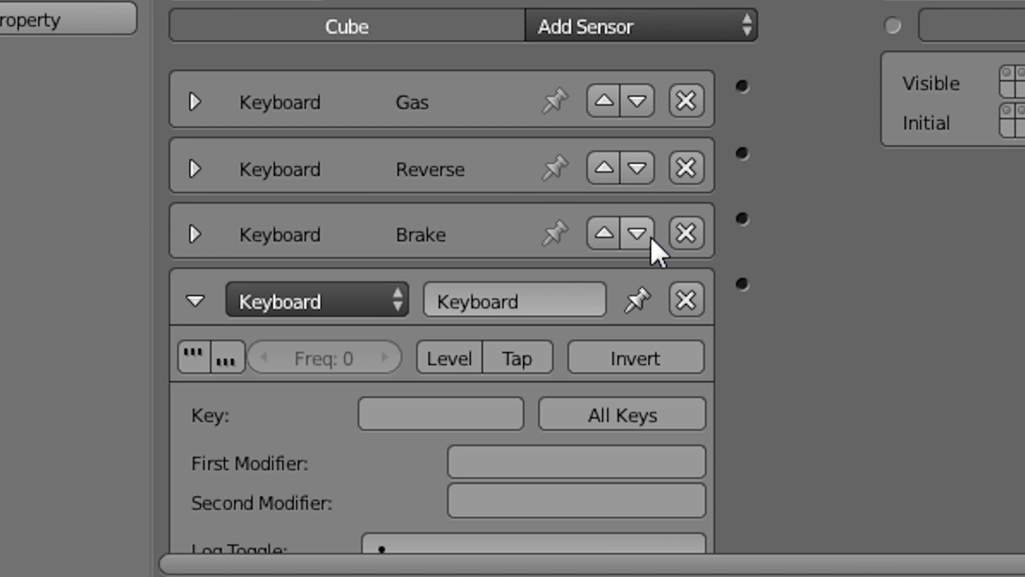
type("L")
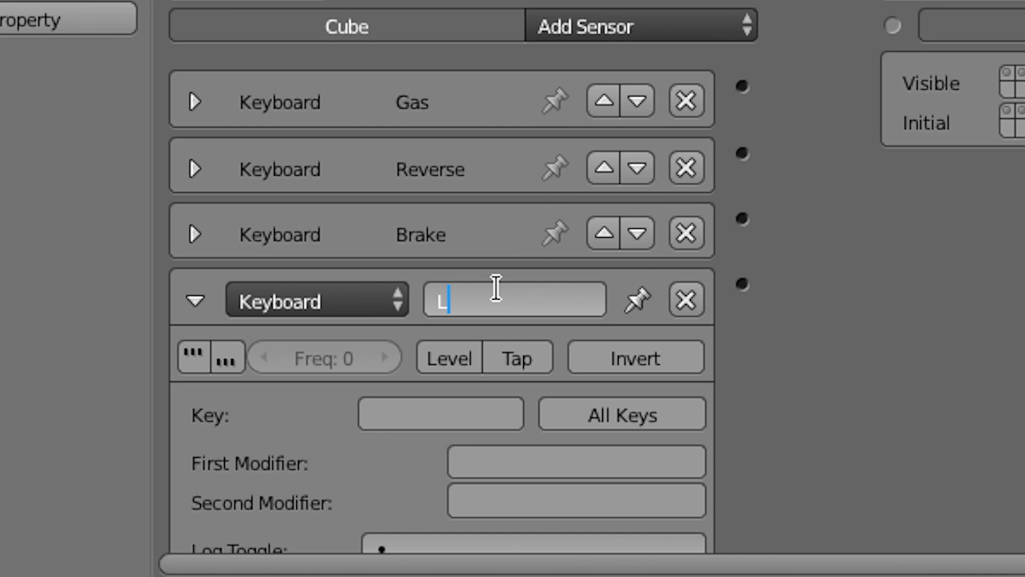
type("eft")
key("Return")
left_click(393, 416)
key("a")
left_click(190, 355)
left_click(193, 300)
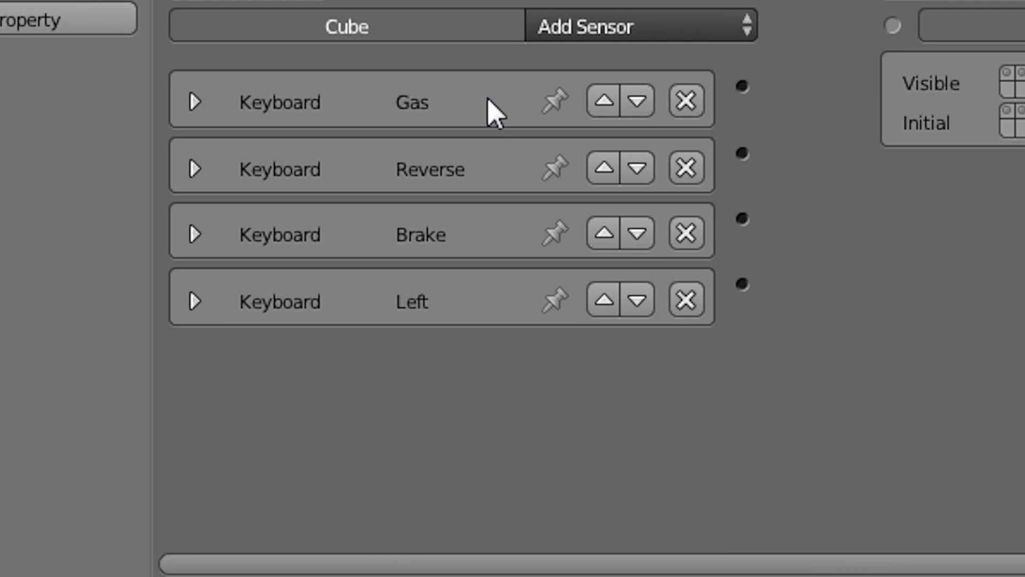
Add a Keyboard sensor named Right with the D key and true level triggering, and collapse it.
left_click(643, 29)
left_click(623, 261)
left_click(495, 363)
type("Right")
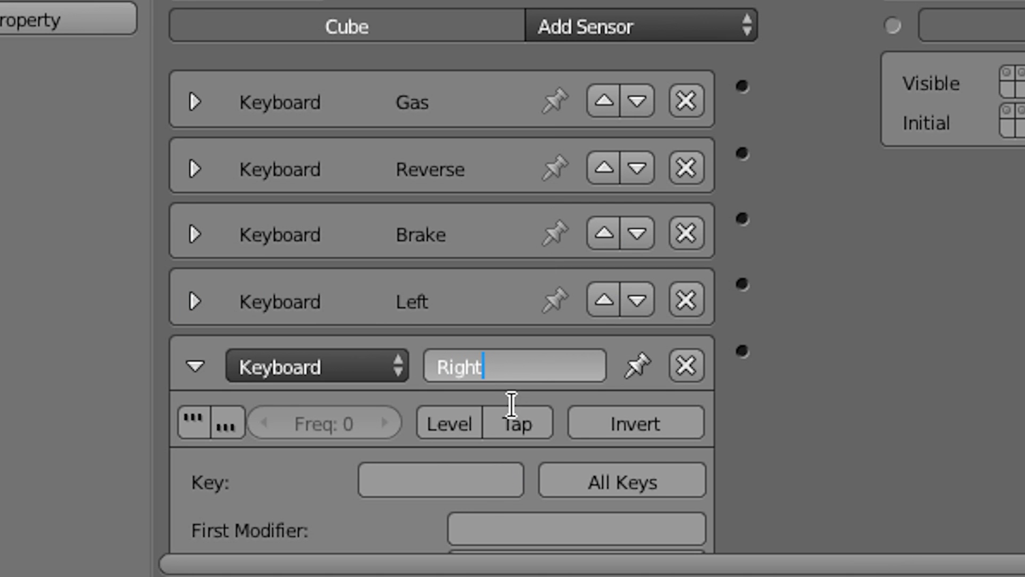
key("Return")
left_click(488, 496)
key("d")
left_click(203, 433)
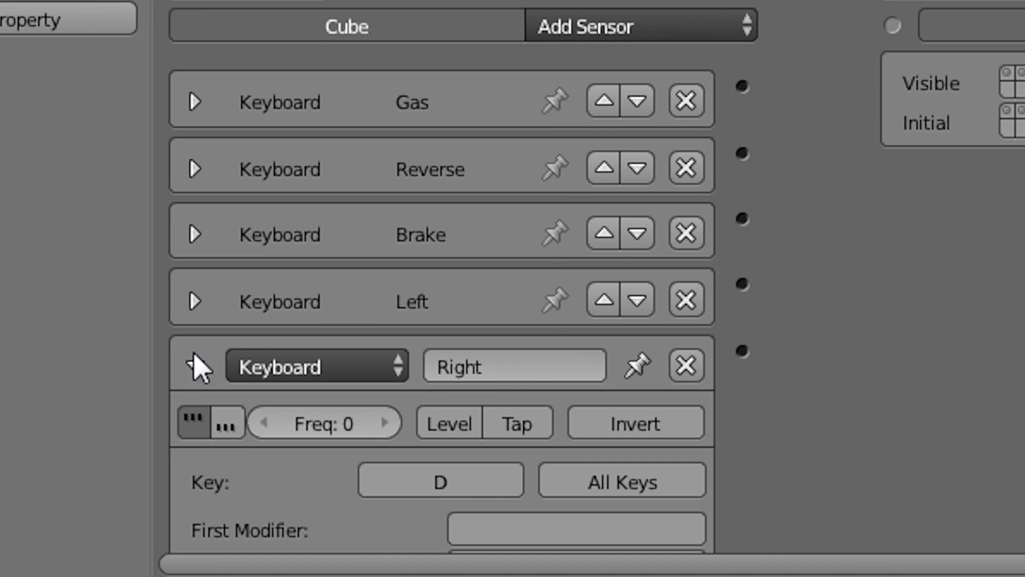
left_click(195, 366)
Add a Keyboard sensor named EBrake, assign the Spacebar to it, and collapse it.
left_click(578, 28)
left_click(638, 251)
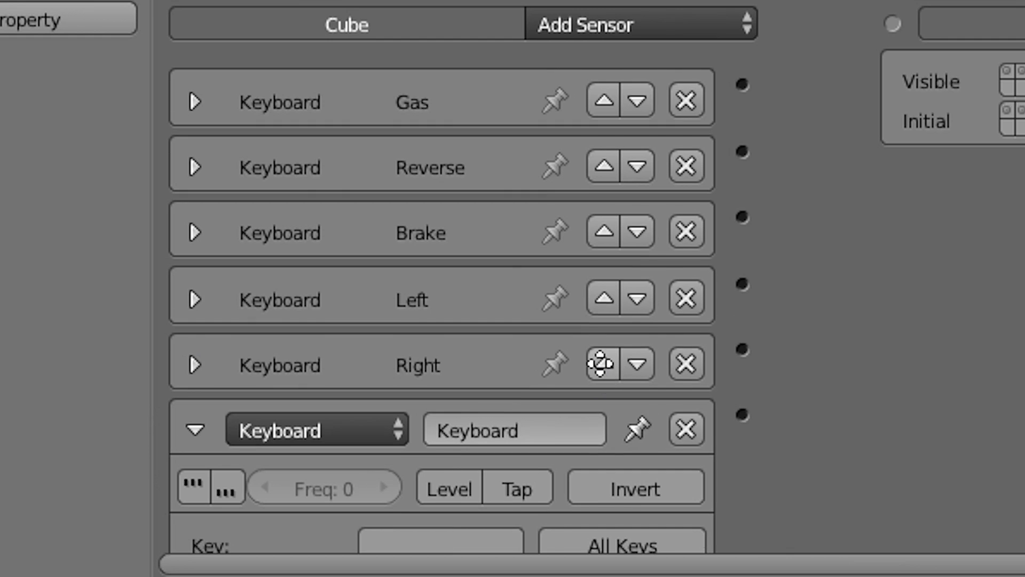
scroll(602, 359, "down", 5)
left_click(535, 206)
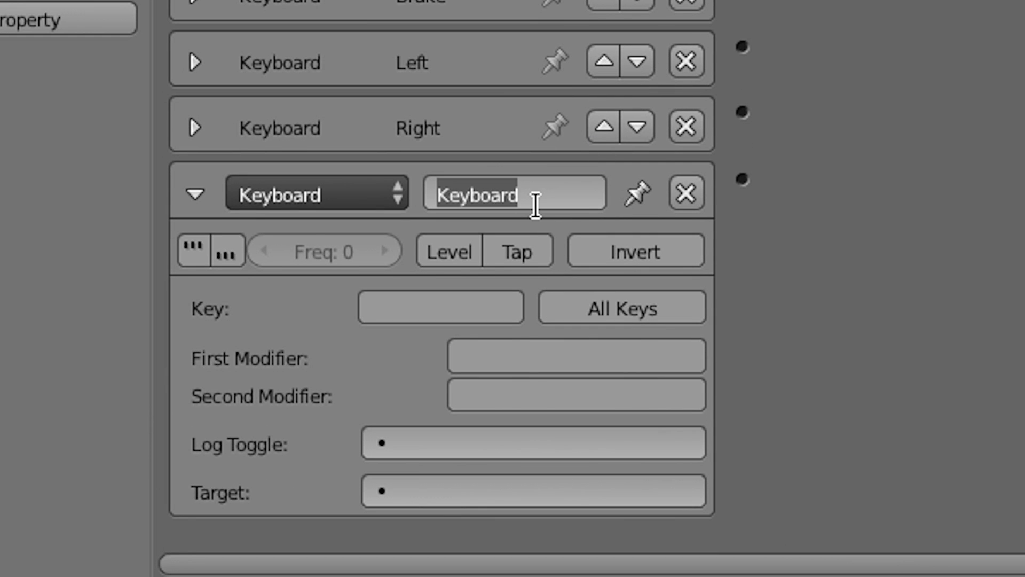
type("EBrake")
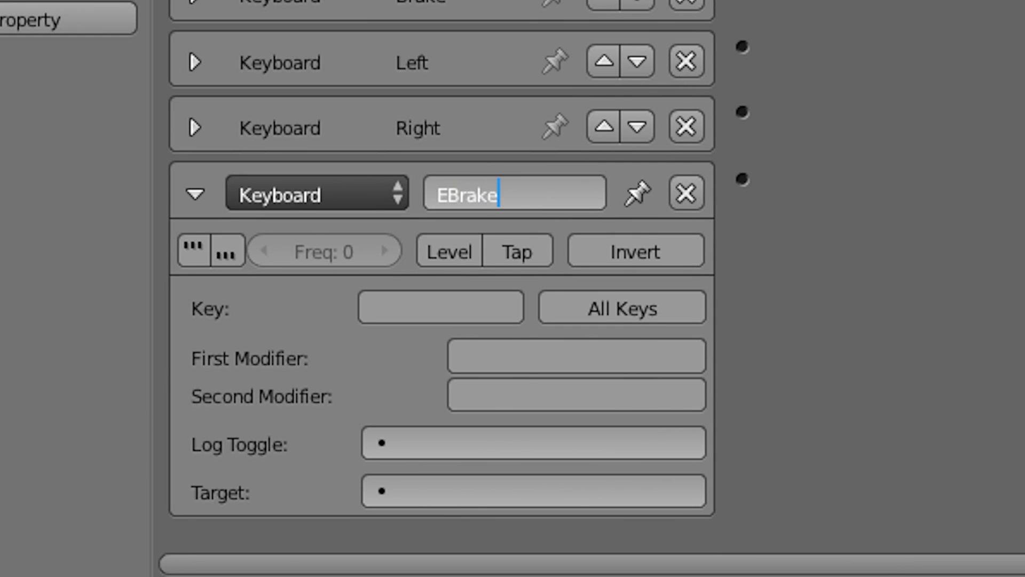
key("Return")
left_click(480, 307)
key("space")
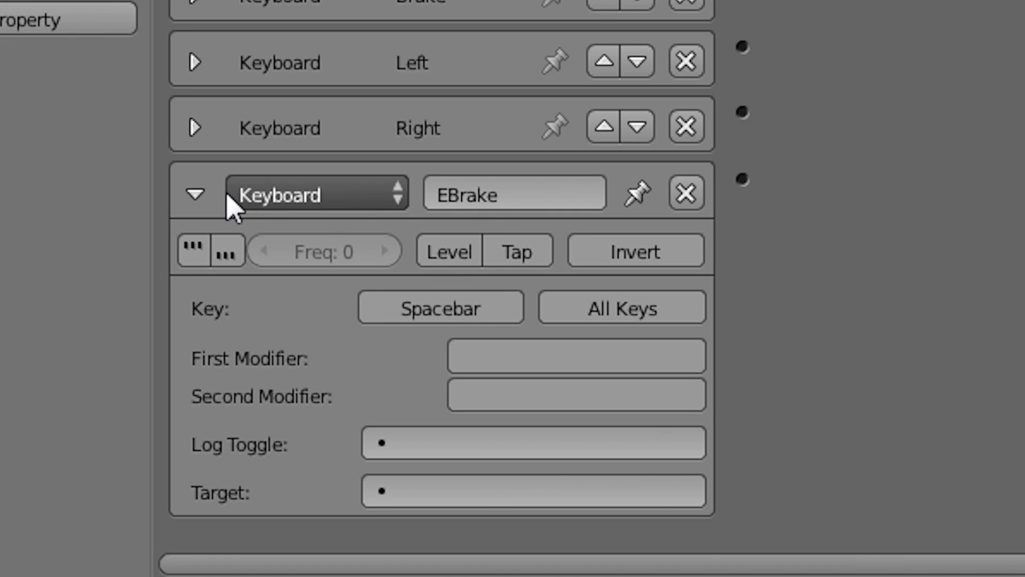
left_click(196, 197)
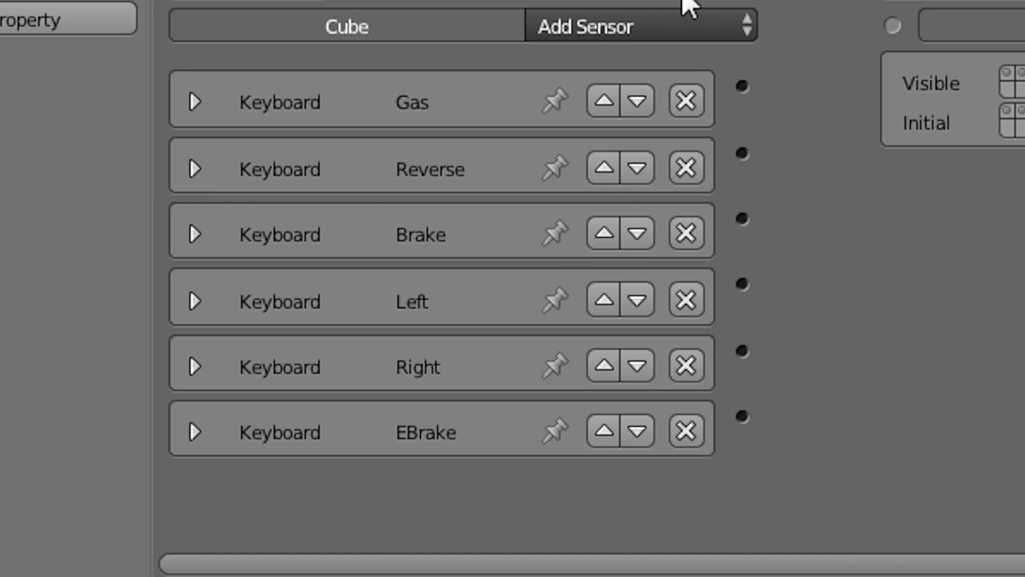
Add an Always sensor below the keyboard sensors and collapse it.
left_click(690, 26)
left_click(682, 101)
middle_click_drag(521, 180, 521, 110)
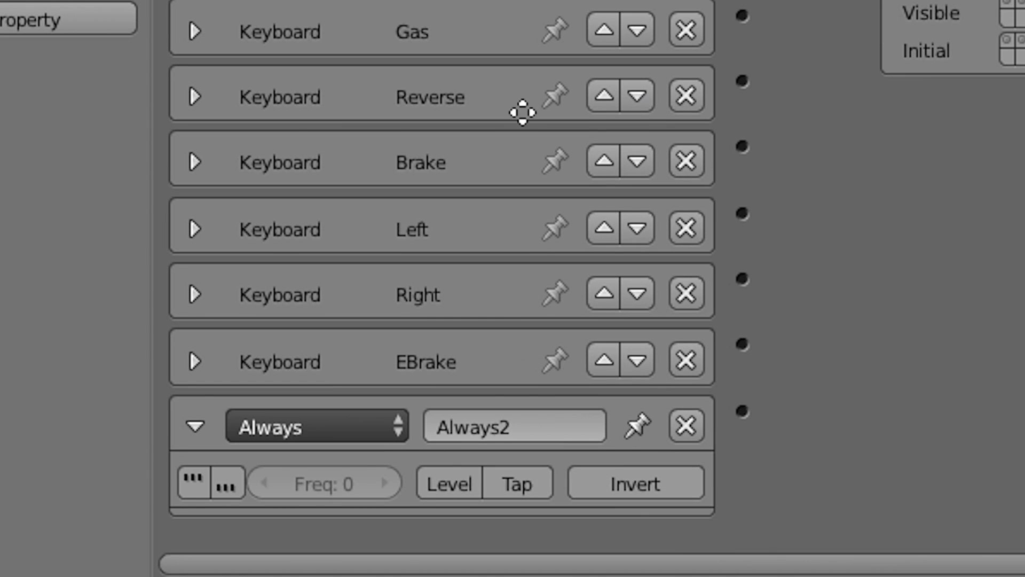
left_click(196, 425)
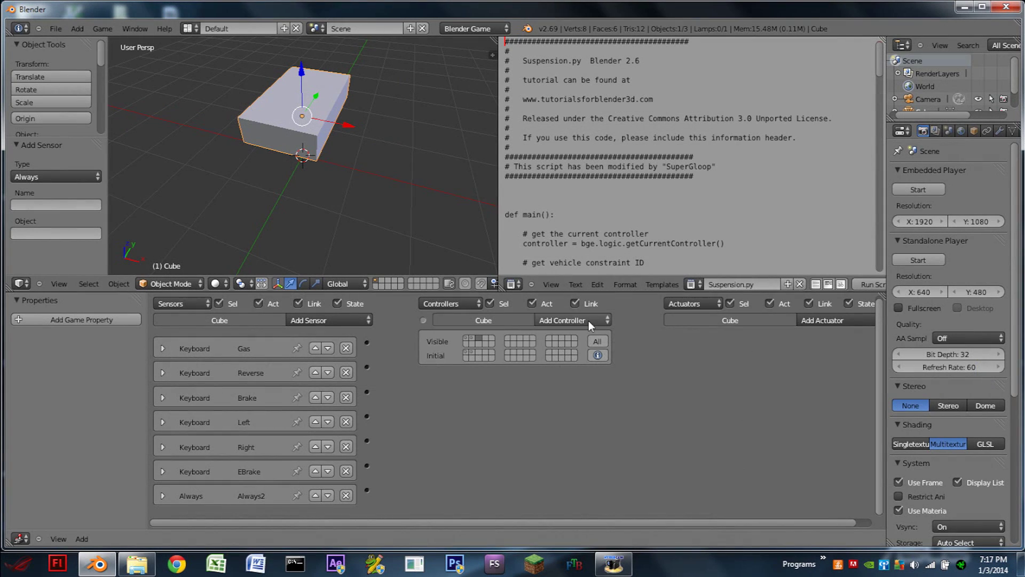
Add a Python controller linked to all seven sensors and assign Powertrain.py as its script.
left_click(587, 320)
left_click(588, 433)
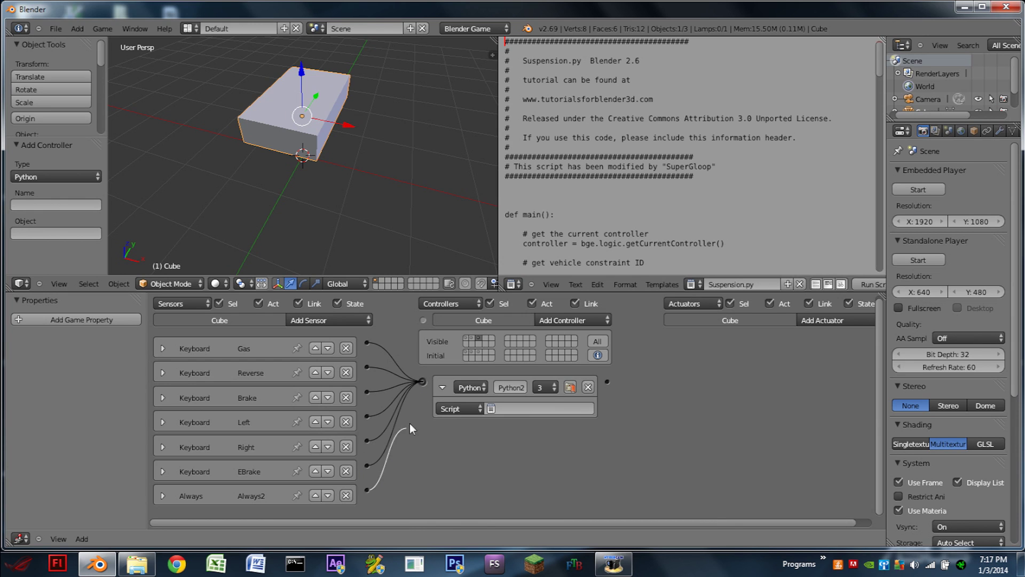
left_click(524, 407)
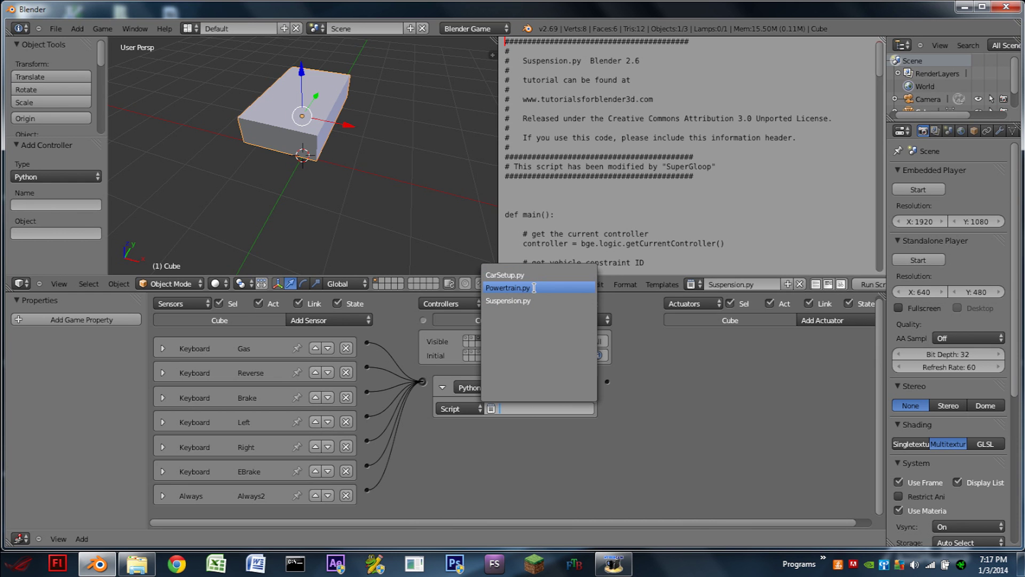
left_click(507, 288)
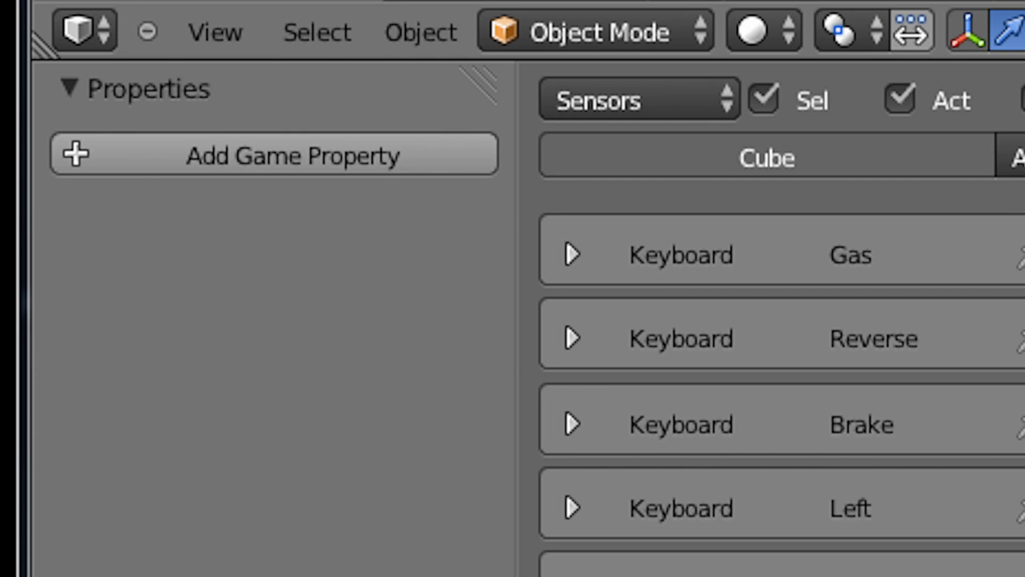
Add a Float game property named turn to the cube.
left_click(465, 153)
left_click(132, 222)
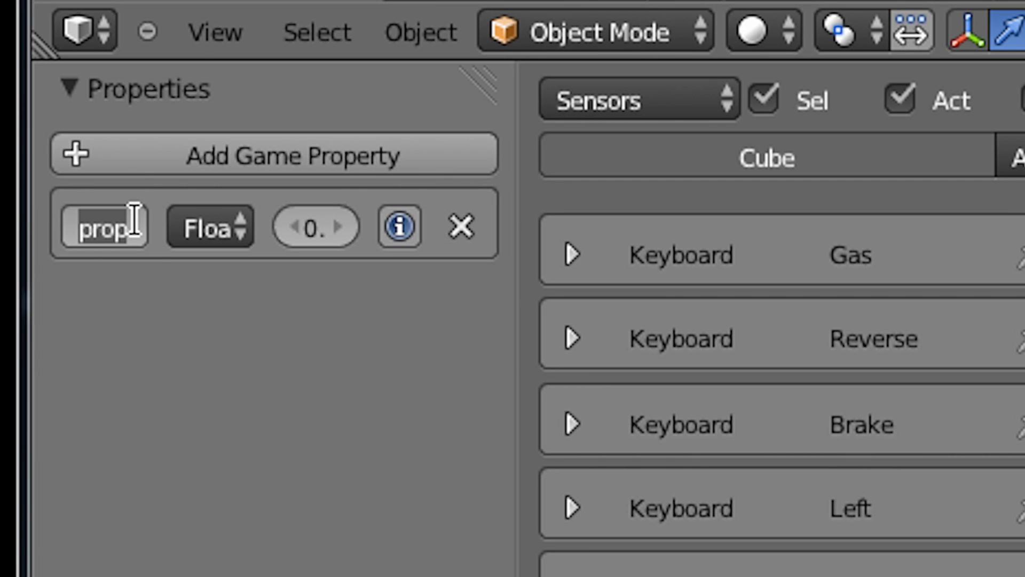
type("turn")
key("Return")
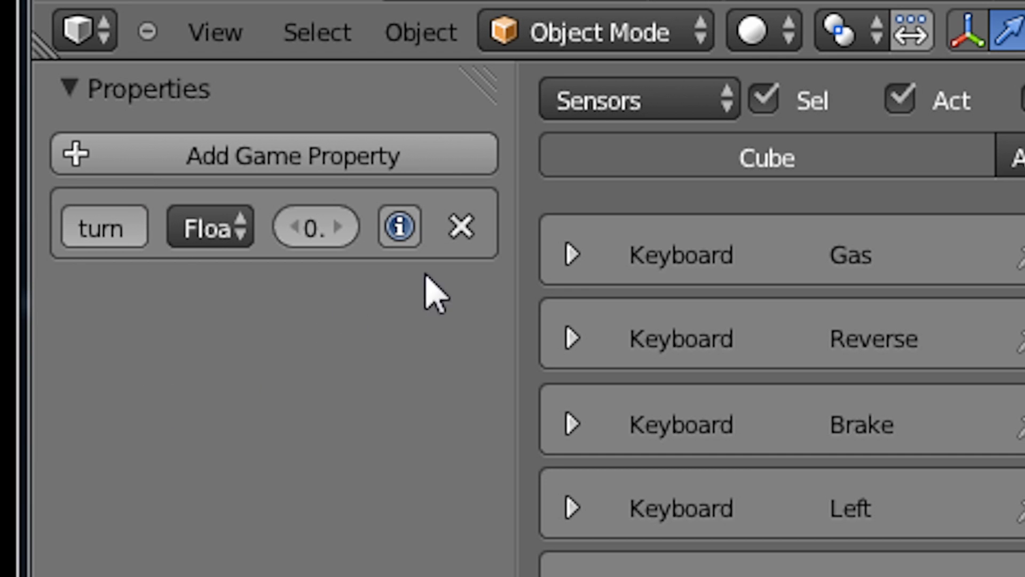
Widen the game properties area and add a second Float property named speed.
left_click_drag(532, 238, 995, 272)
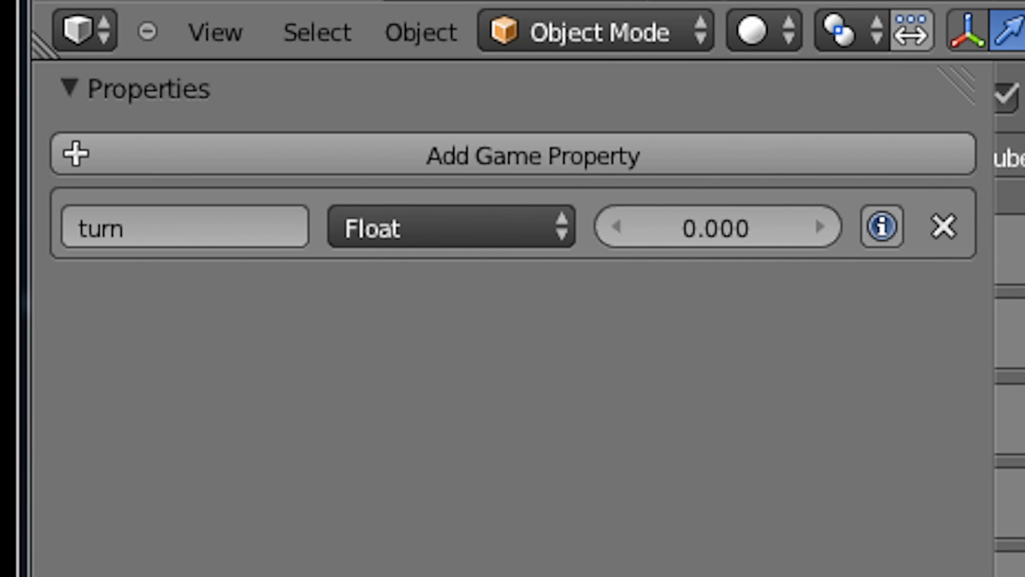
left_click(691, 170)
left_click(276, 304)
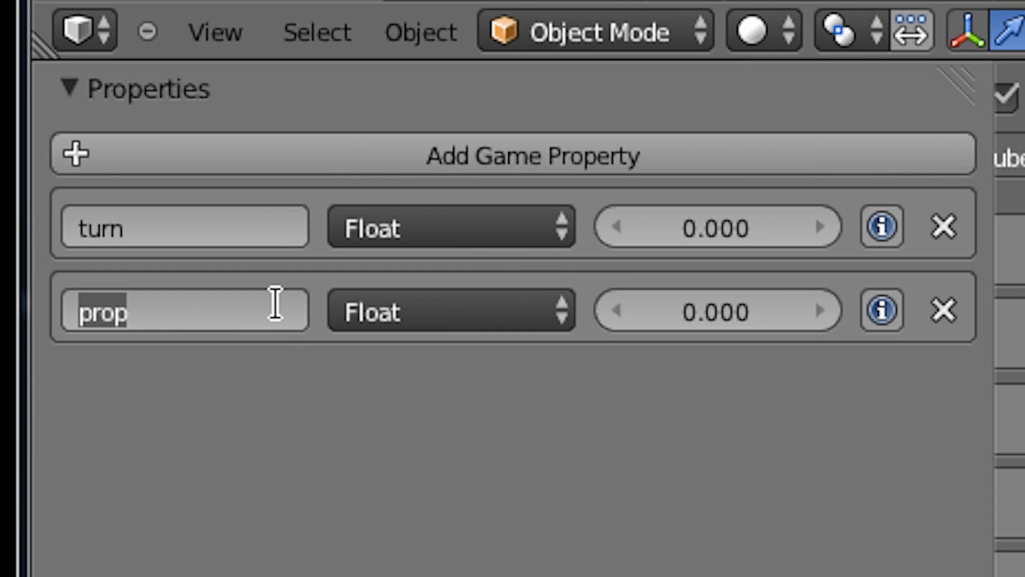
type("speed")
key("Return")
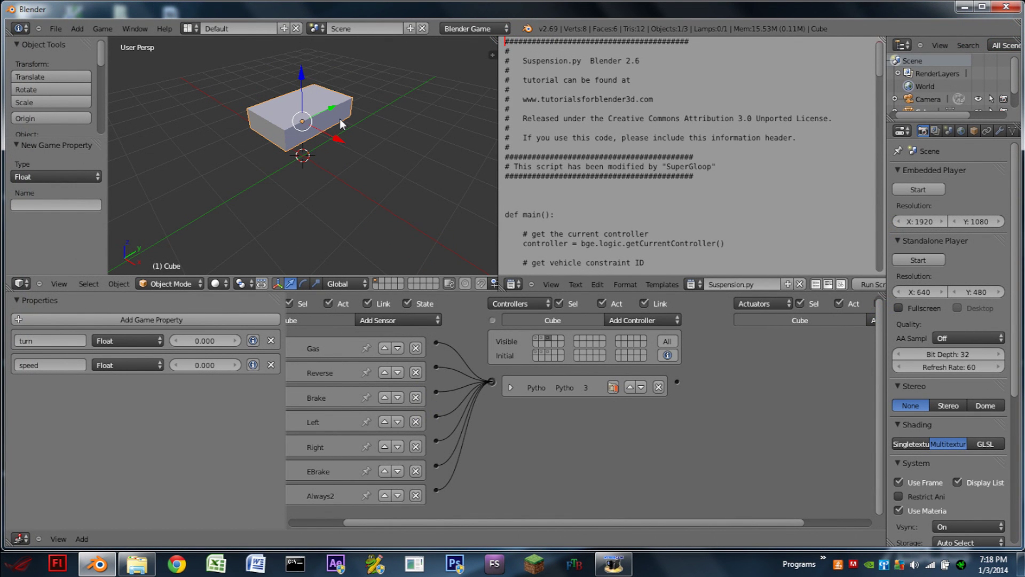
Add a 12-vertex cylinder mesh and move it about 1.66 units along X, clear of the box.
key("shift+a")
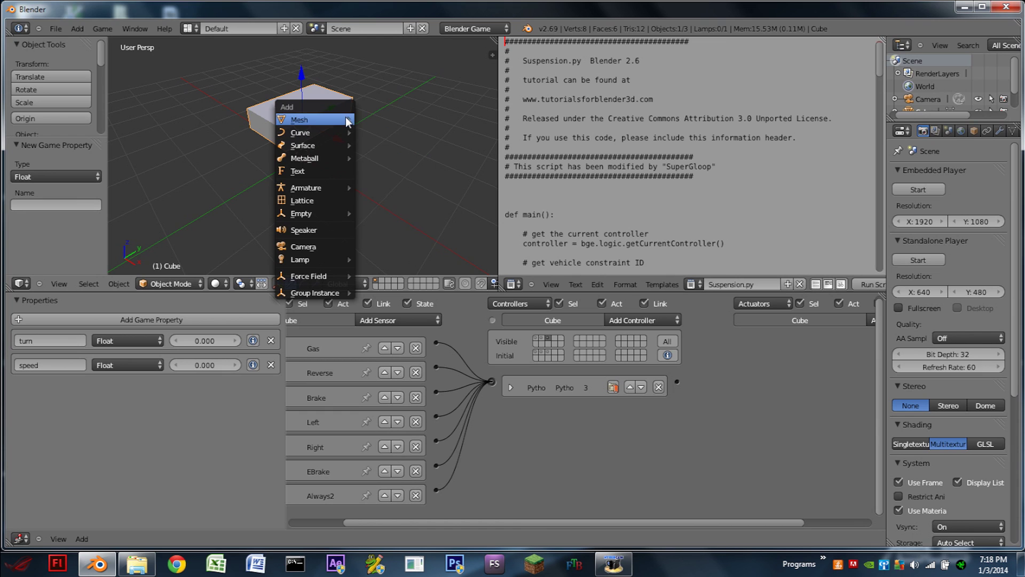
mouse_move(345, 119)
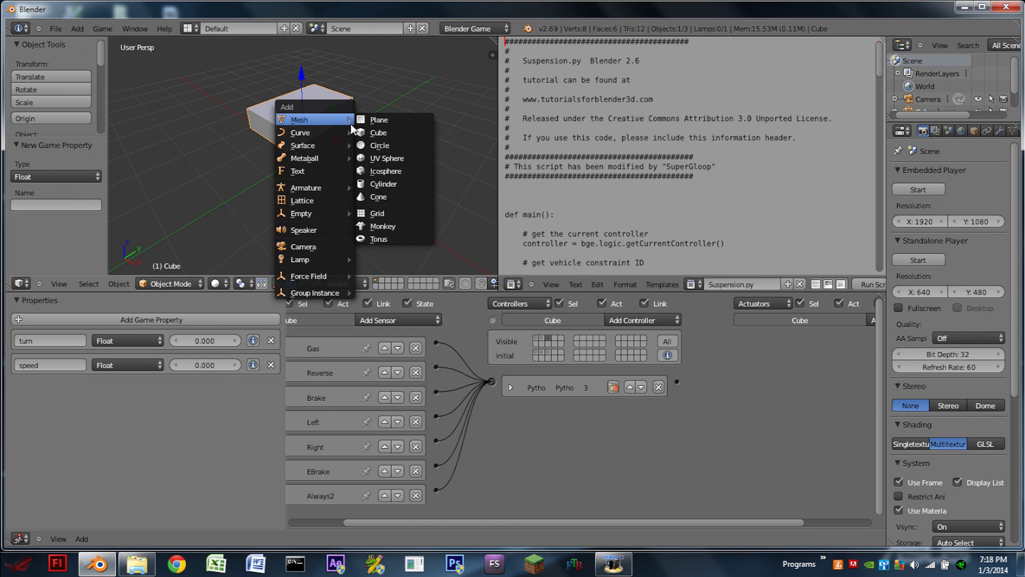
left_click(393, 183)
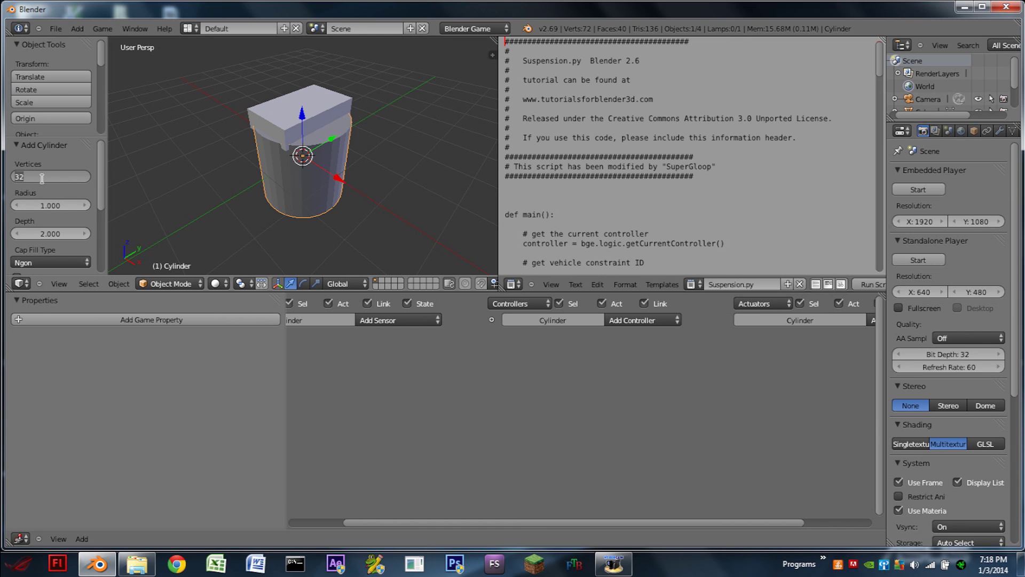
type("12")
key("Return")
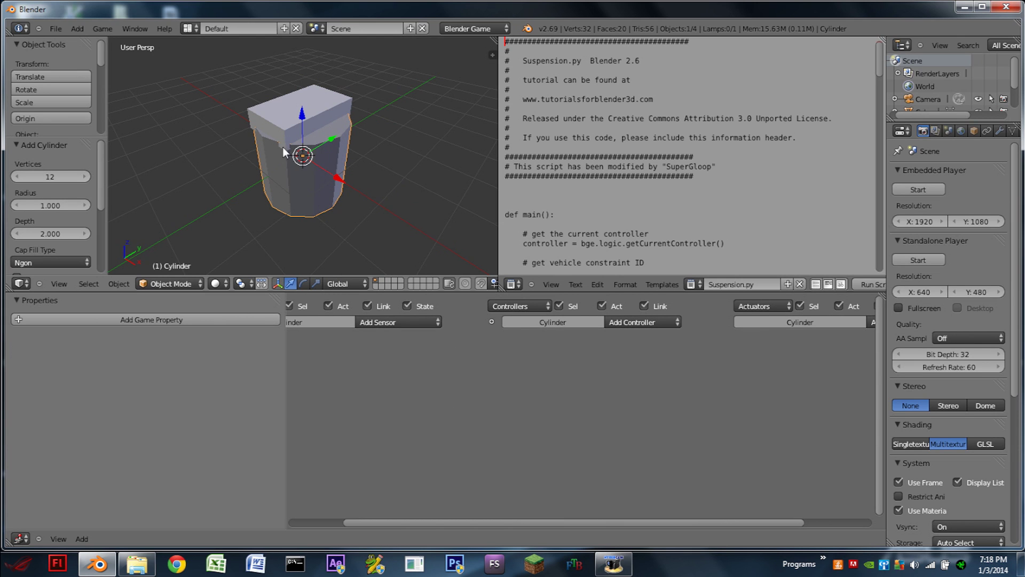
left_click_drag(336, 175, 394, 201)
Flatten the cylinder to about 0.39 along Z and scale it uniformly by 0.5.
key("s")
key("z")
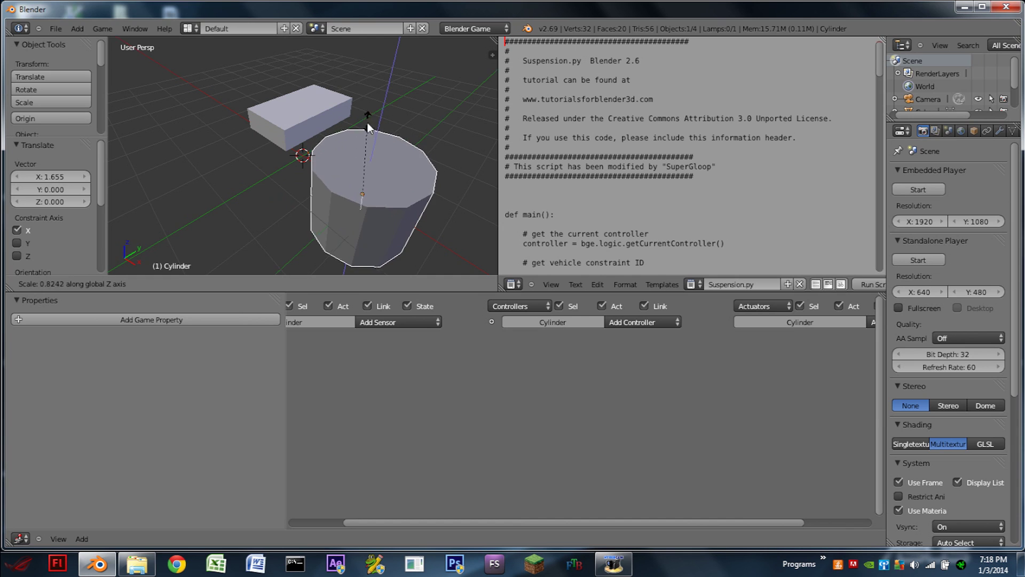
left_click(377, 164)
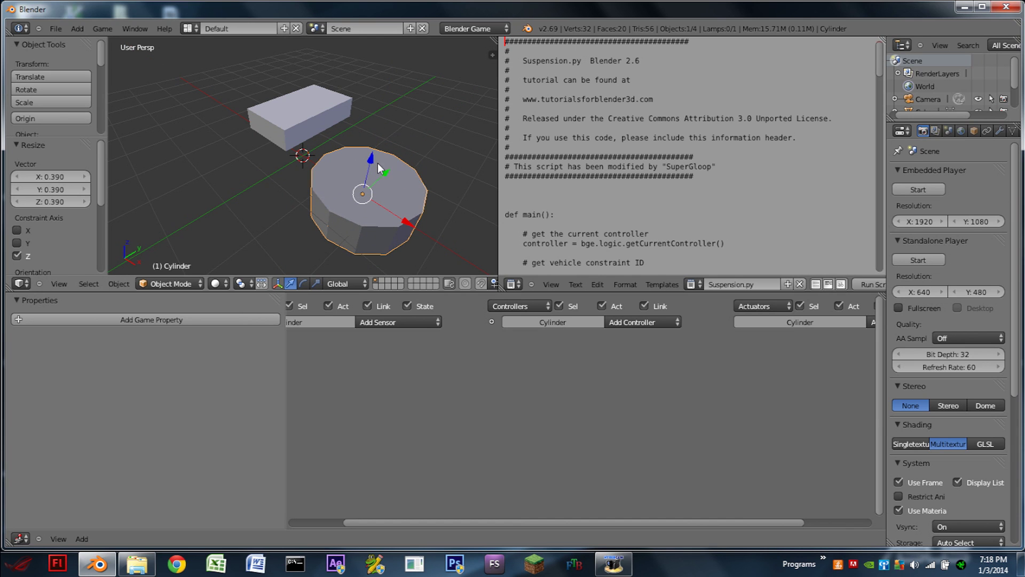
type("s.5")
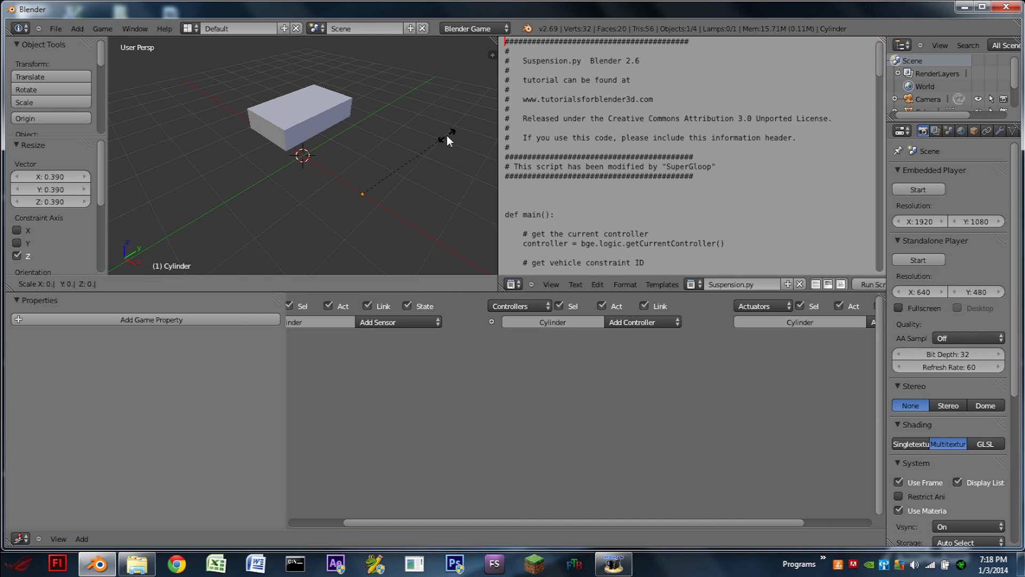
key("Return")
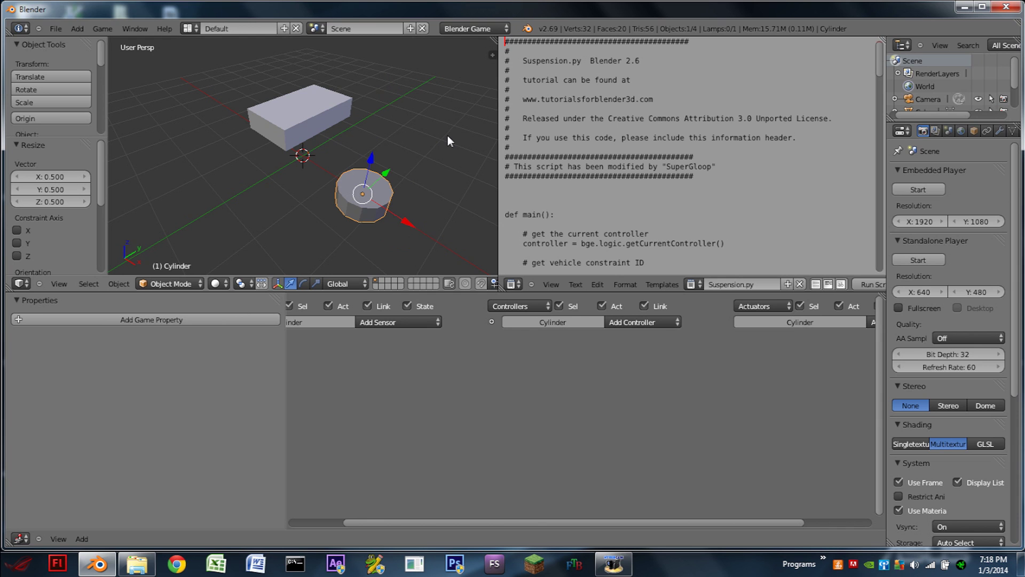
Rotate the cylinder's mesh 90° about Y in Edit Mode so it stands like a wheel, and return to Object Mode.
middle_click_drag(393, 202, 375, 167)
left_click_drag(368, 142, 373, 125)
key("Tab")
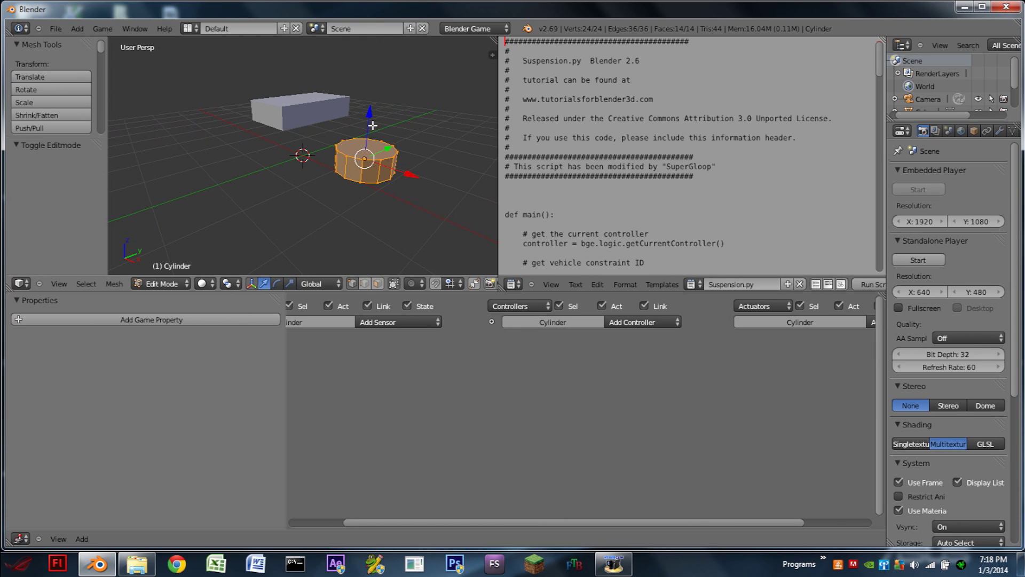
type("ry90")
key("Return")
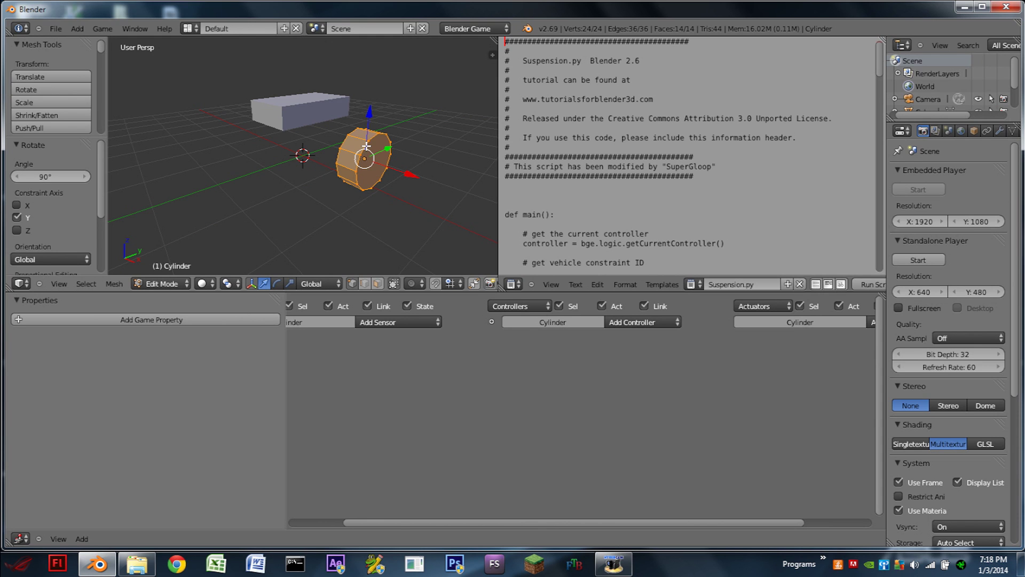
key("Tab")
Duplicate the wheel three times in succession, offsetting the copies about 2.31 along Y, -2.26 along X and -2.38 along Y.
middle_click_drag(366, 146, 352, 188)
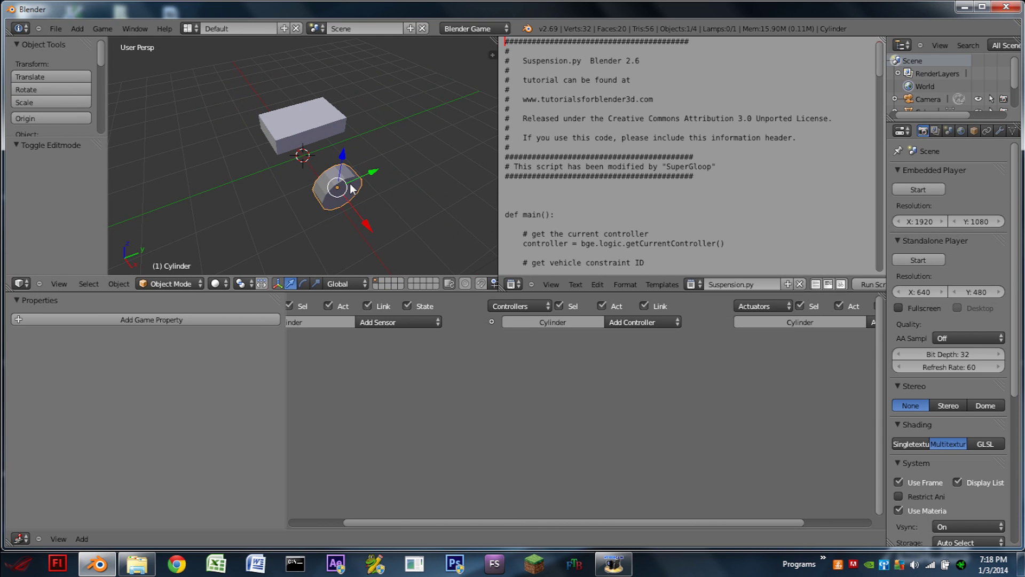
key("shift+d")
key("y")
left_click(433, 162)
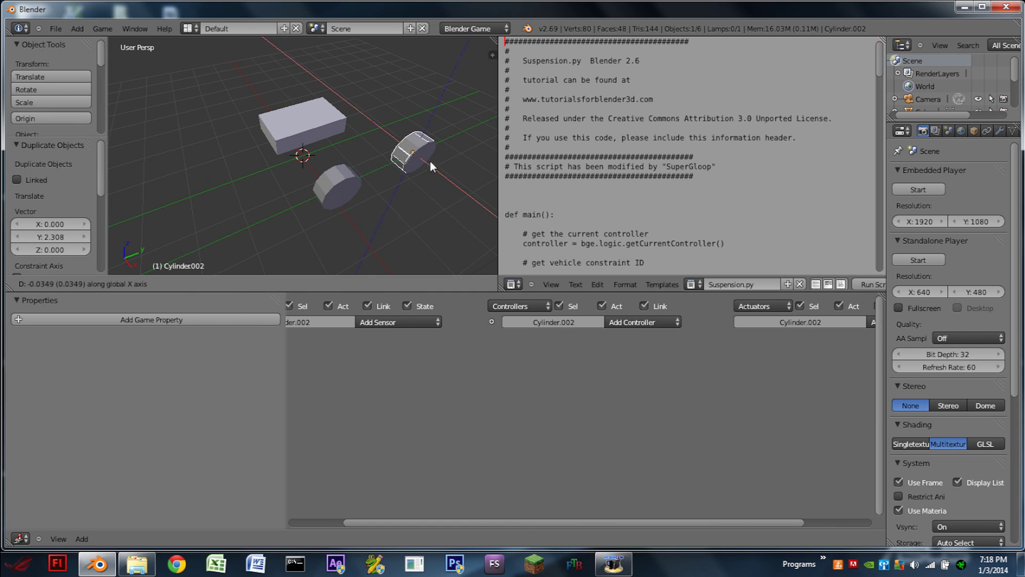
key("shift+d")
key("x")
left_click(387, 105)
key("shift+d")
key("y")
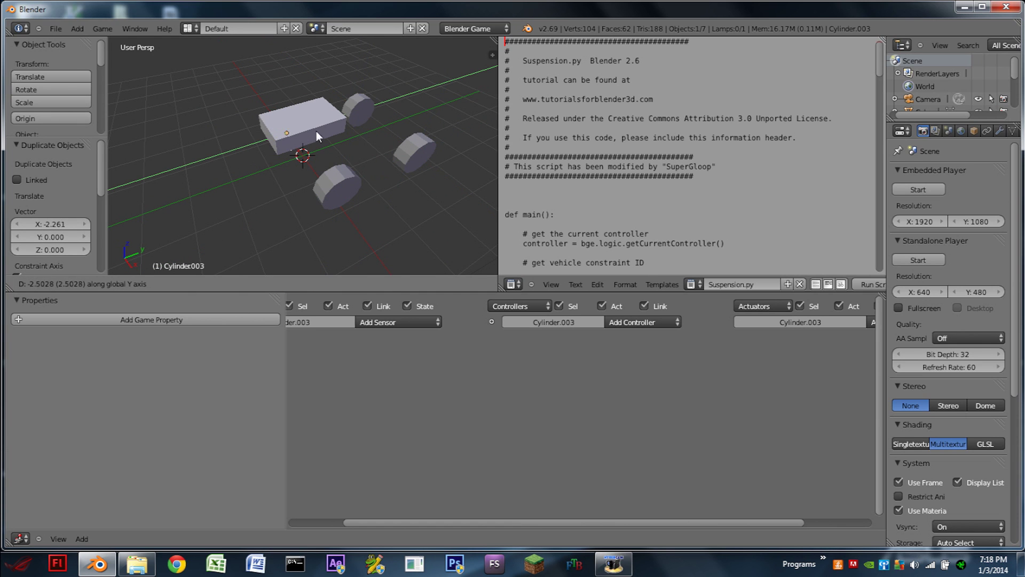
left_click(319, 130)
Select all four wheels and move them along X and about -0.76 along Y so they surround the box.
right_click(339, 186, "shift")
right_click(413, 155, "shift")
right_click(376, 104, "shift")
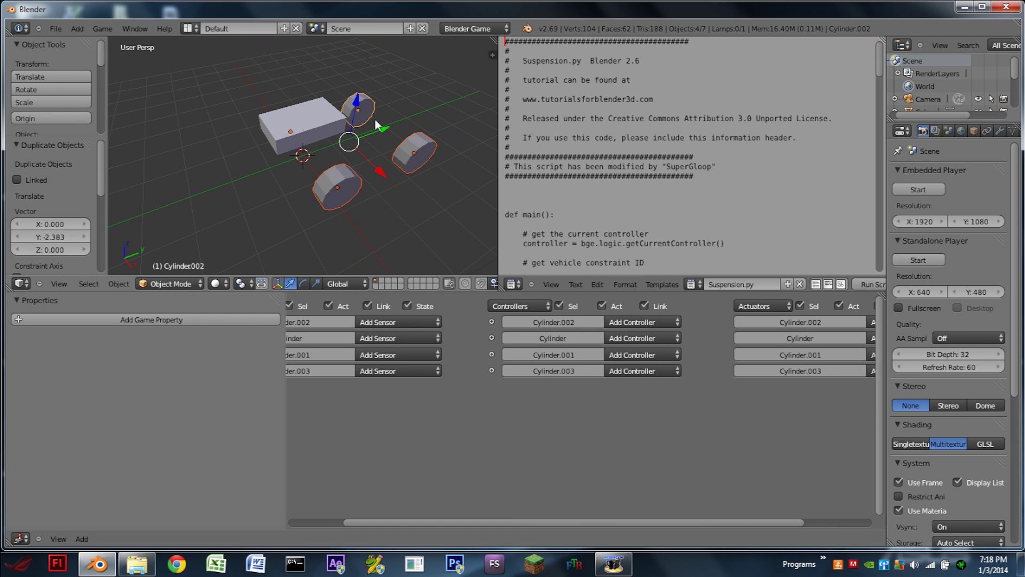
key("g")
key("x")
left_click(366, 119)
key("g")
key("y")
left_click(348, 137)
middle_click_drag(348, 137, 421, 143)
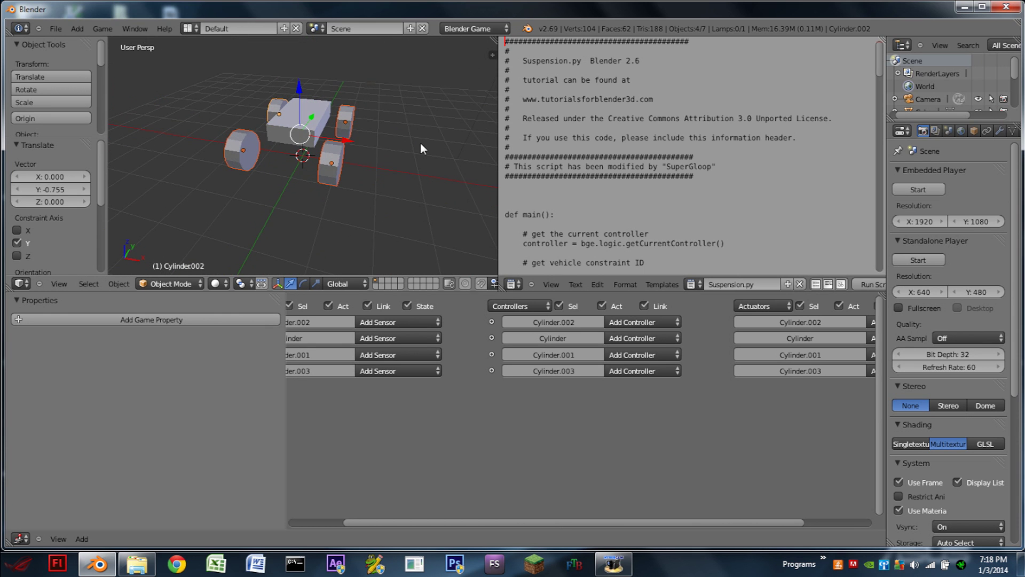
Move the four selected wheels about 3.19 along X, clear of the box.
key("g")
key("x")
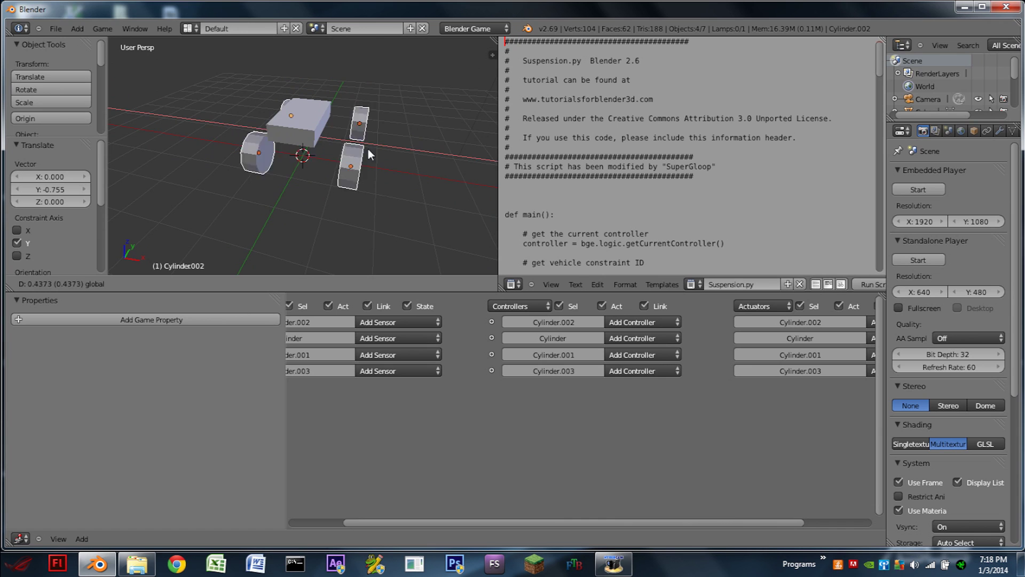
left_click(472, 146)
middle_click_drag(376, 165, 319, 179)
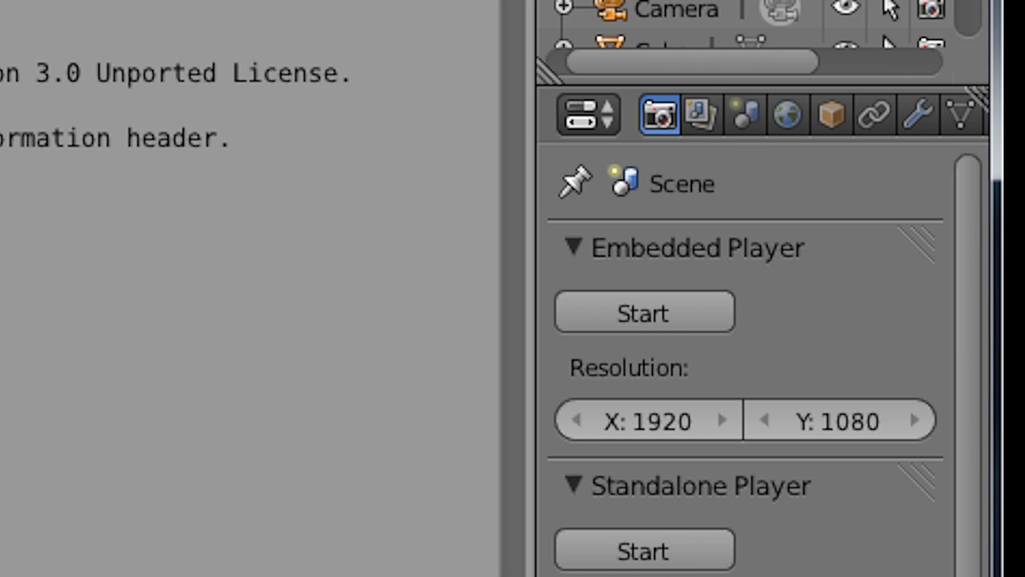
Widen the properties editor and rename the wheel object Cylinder to FLWheel.
left_click_drag(533, 233, 75, 278)
left_click(363, 114)
left_click(246, 259)
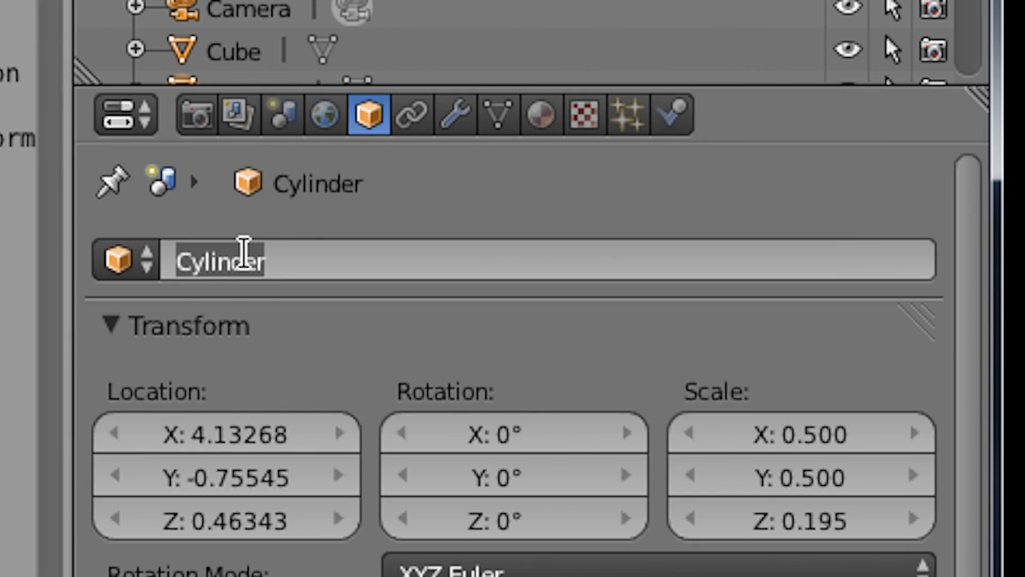
type("F")
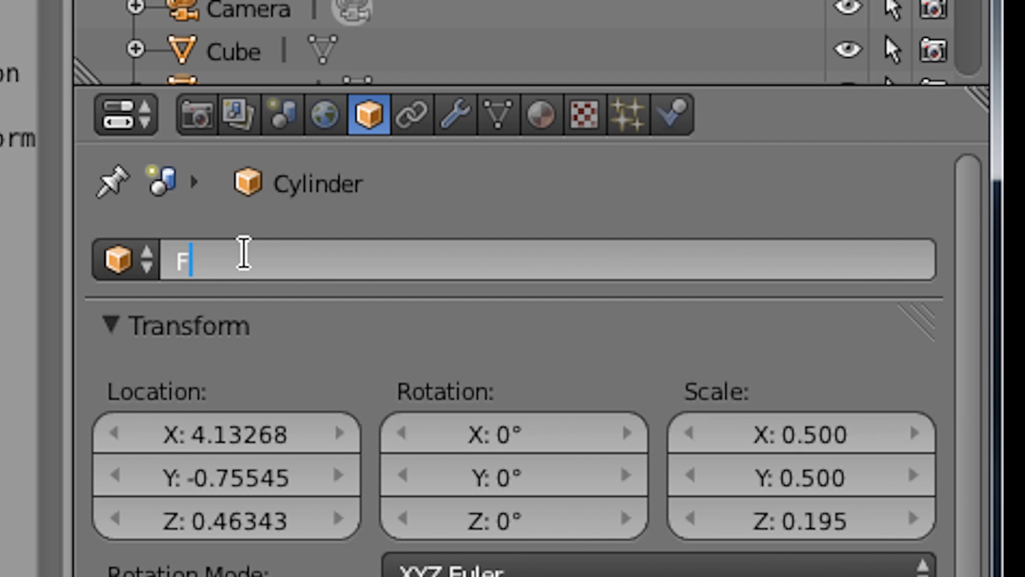
type("LE")
key("BackSpace")
type("W")
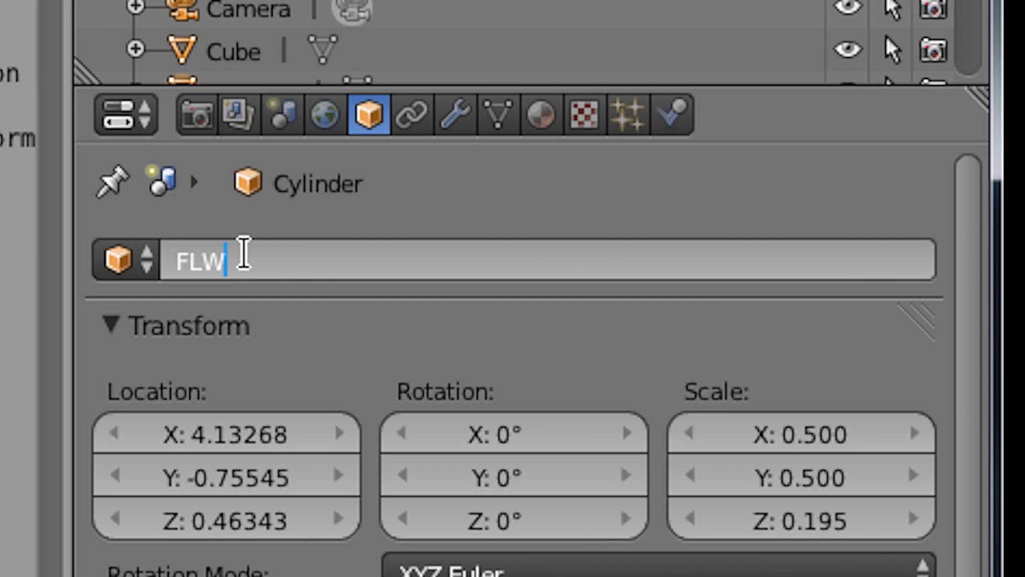
type("heel")
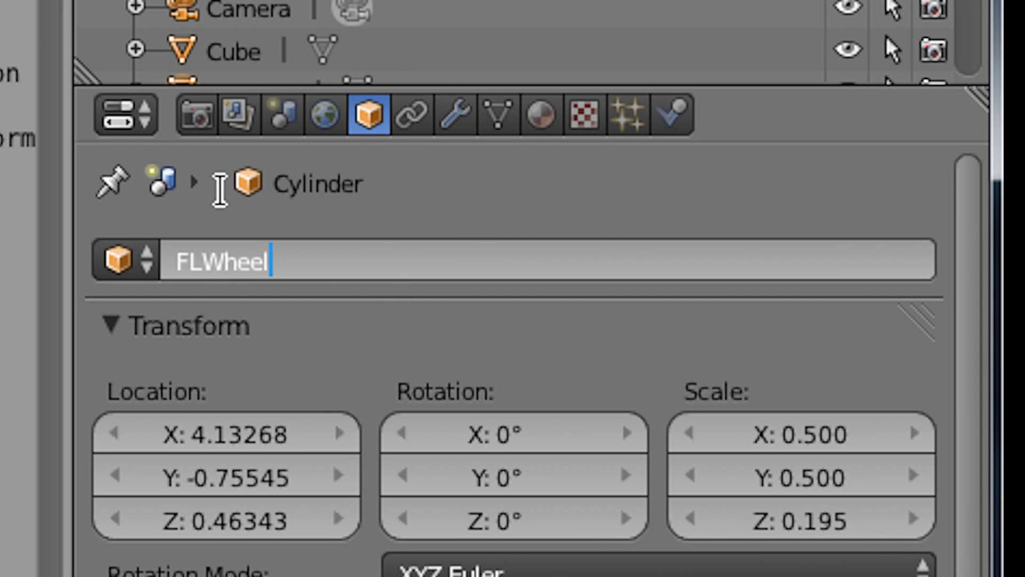
key("Return")
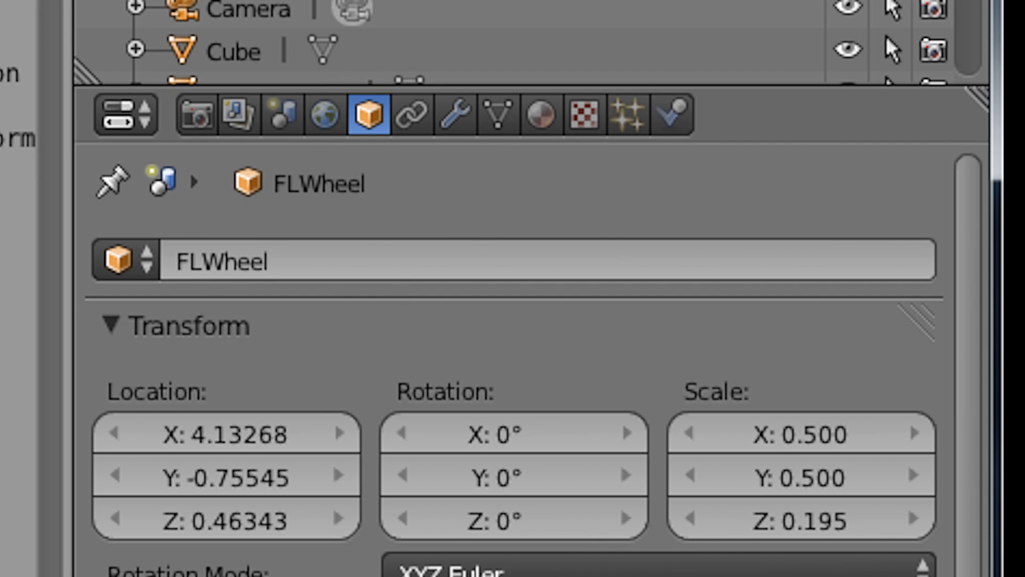
Rename the wheel Cylinder.001 to RLWheel and the wheel Cylinder.003 to FRWheel.
left_click(417, 260)
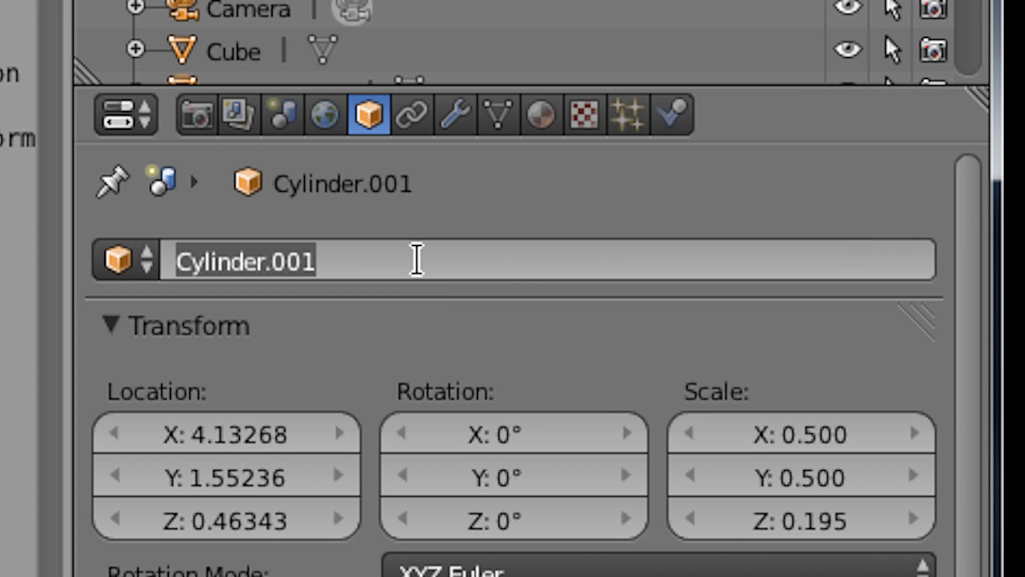
type("RLWheel")
key("Return")
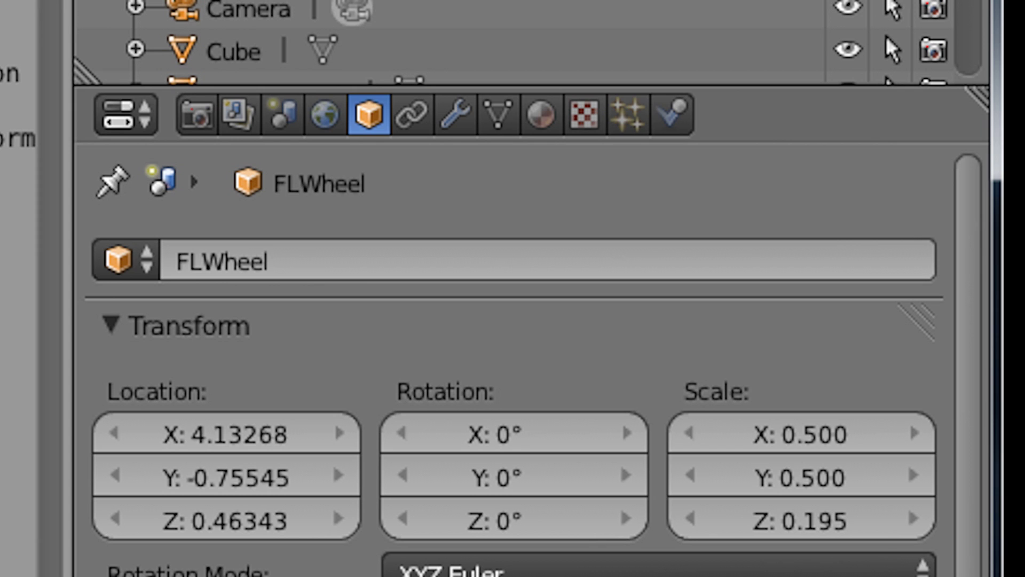
left_click(235, 264)
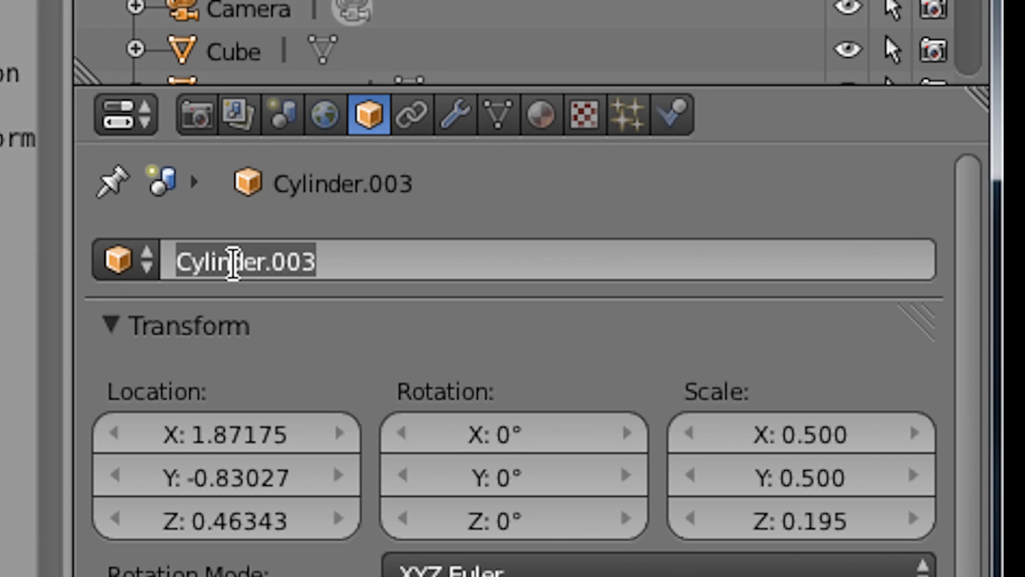
type("FRWheel")
key("Return")
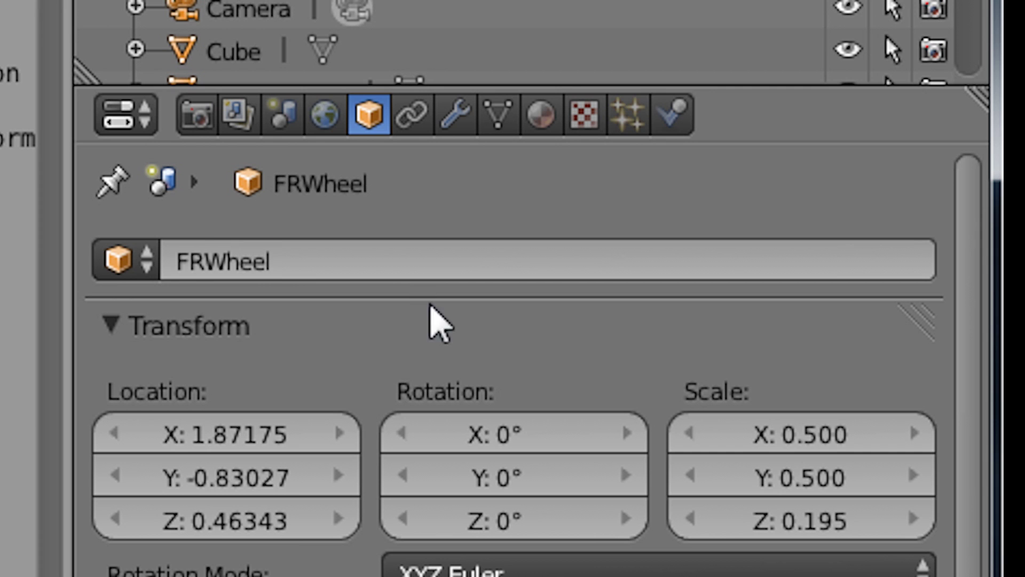
Rename the remaining wheel, Cylinder.002, to RRWheel.
left_click(221, 269)
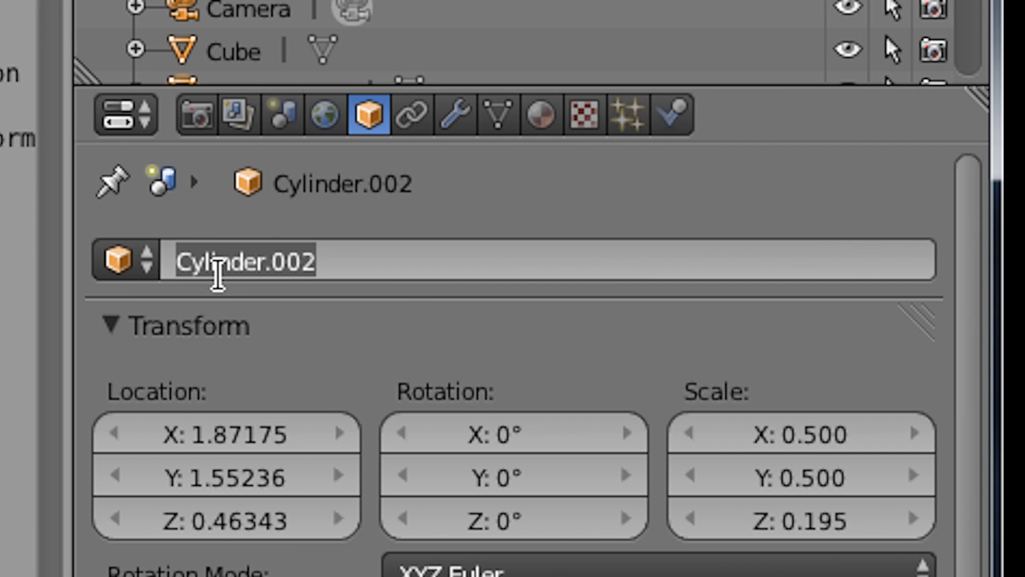
type("RRWheel")
key("Return")
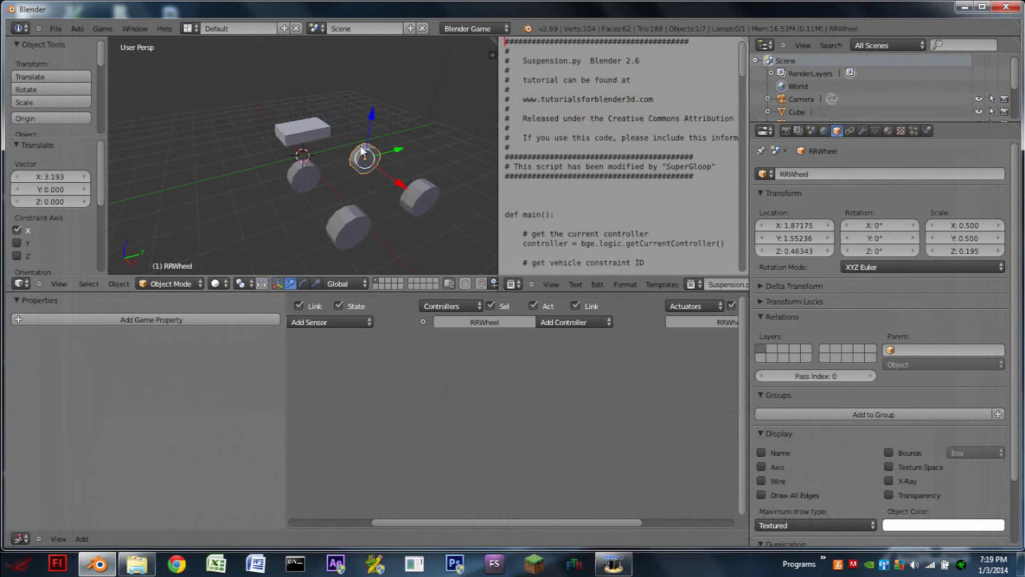
Set the physics type of RRWheel and RLWheel to No Collision.
left_click(930, 131)
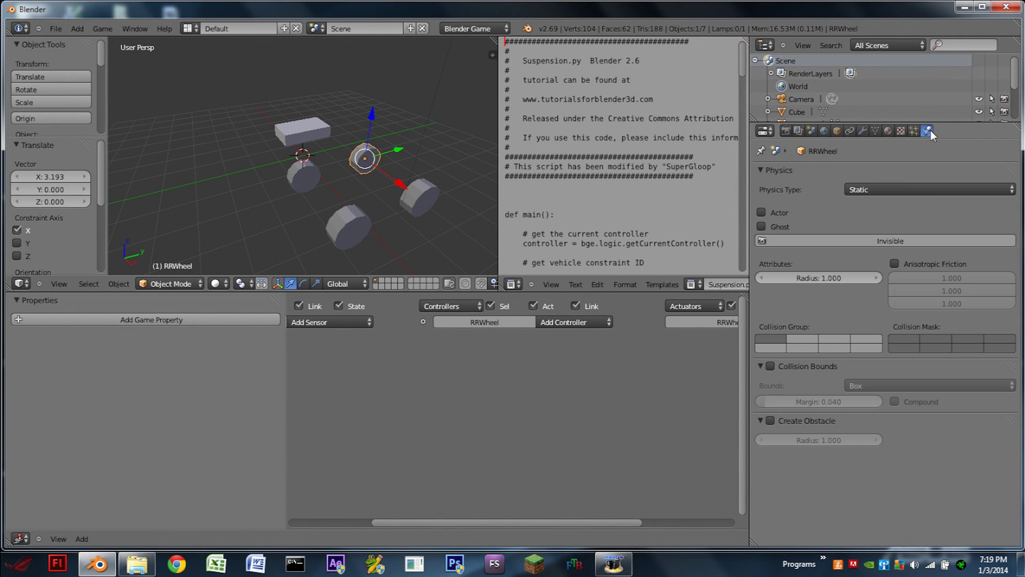
left_click(906, 188)
left_click(906, 187)
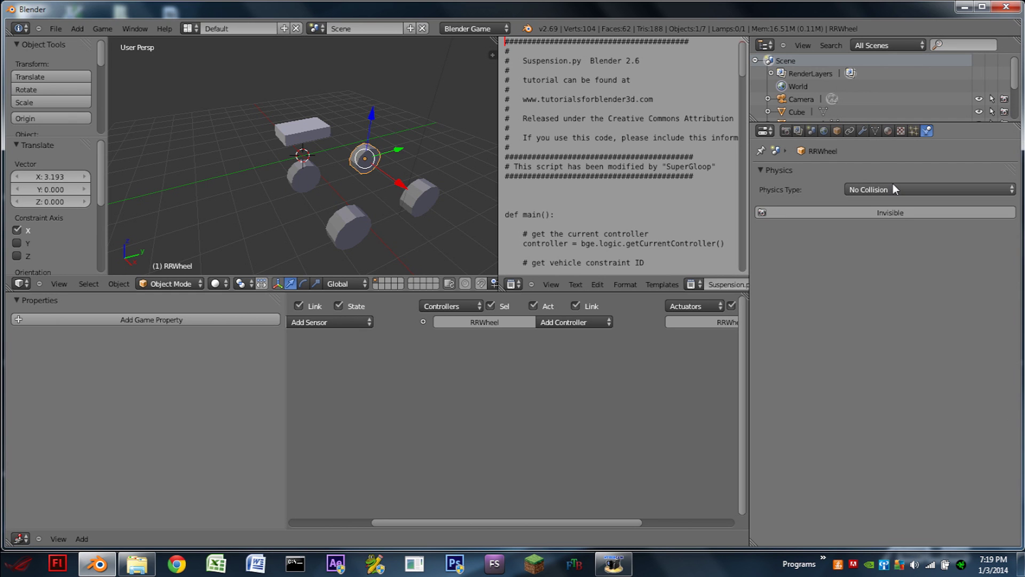
right_click(411, 193)
left_click(876, 189)
left_click(883, 182)
Set the physics type of FLWheel and FRWheel to No Collision.
right_click(348, 227)
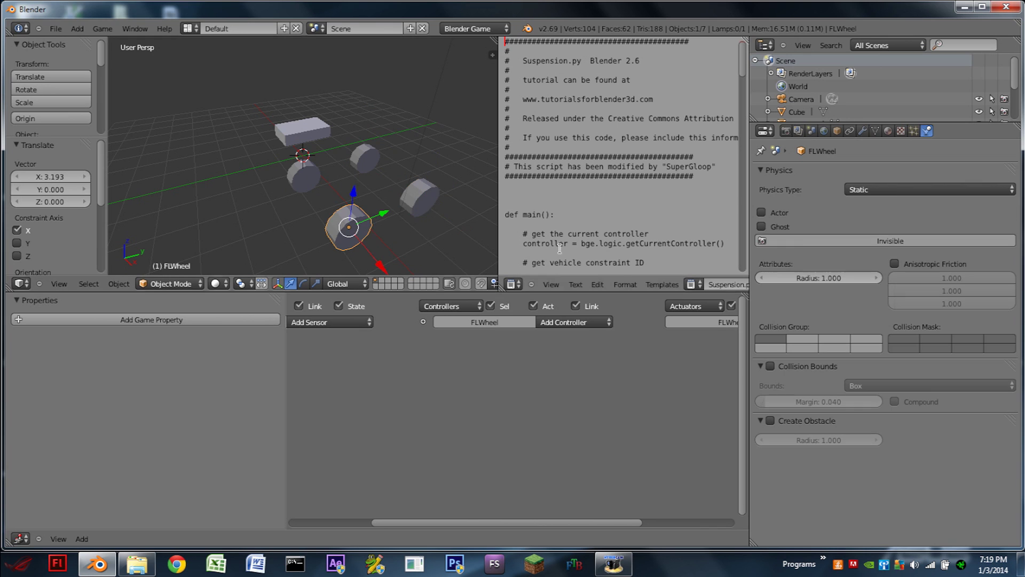
left_click(915, 183)
left_click(905, 174)
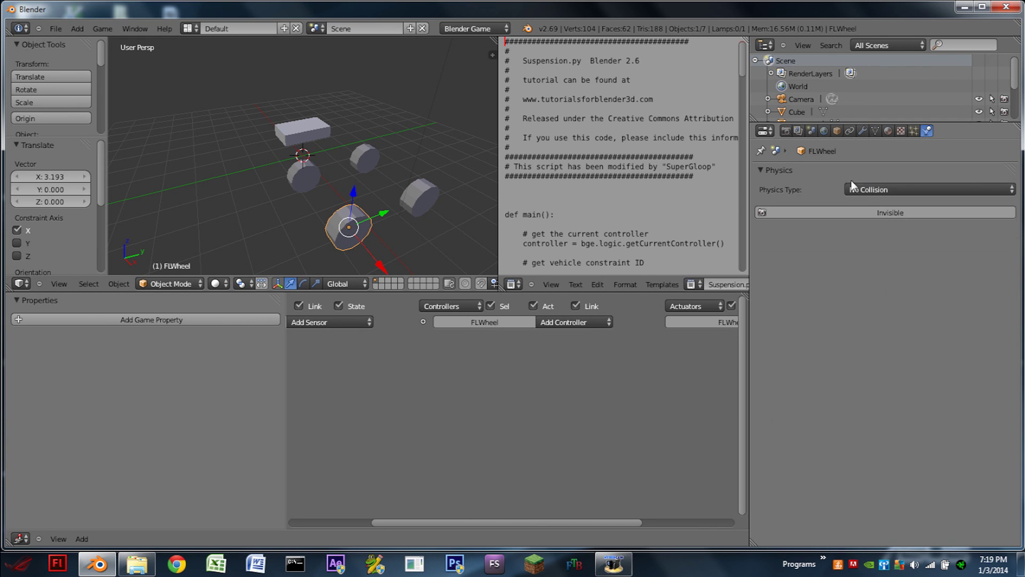
right_click(305, 176)
left_click(908, 190)
left_click(905, 178)
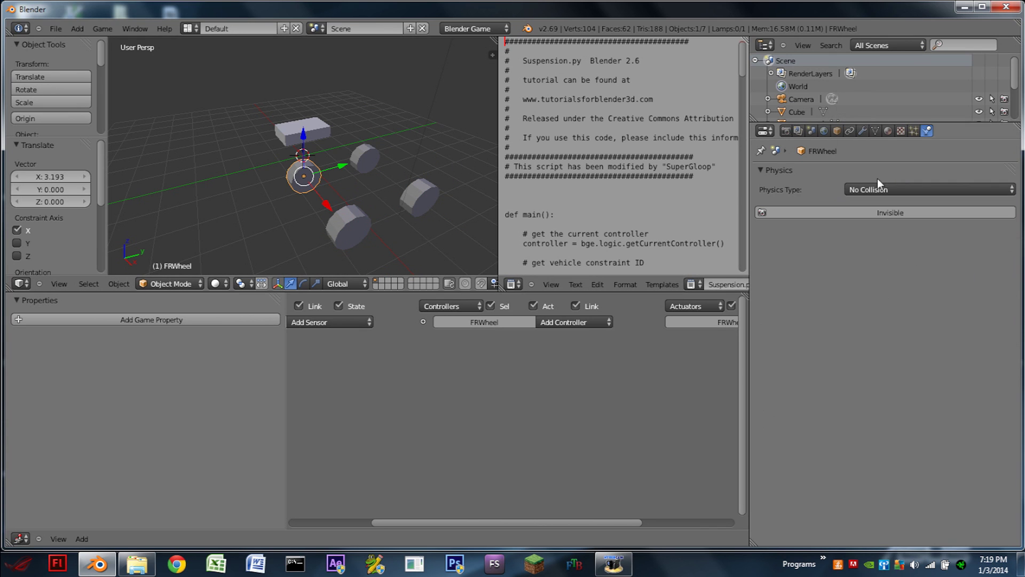
Make the box-shaped car body a Rigid Body with No Sleeping enabled.
right_click(327, 138)
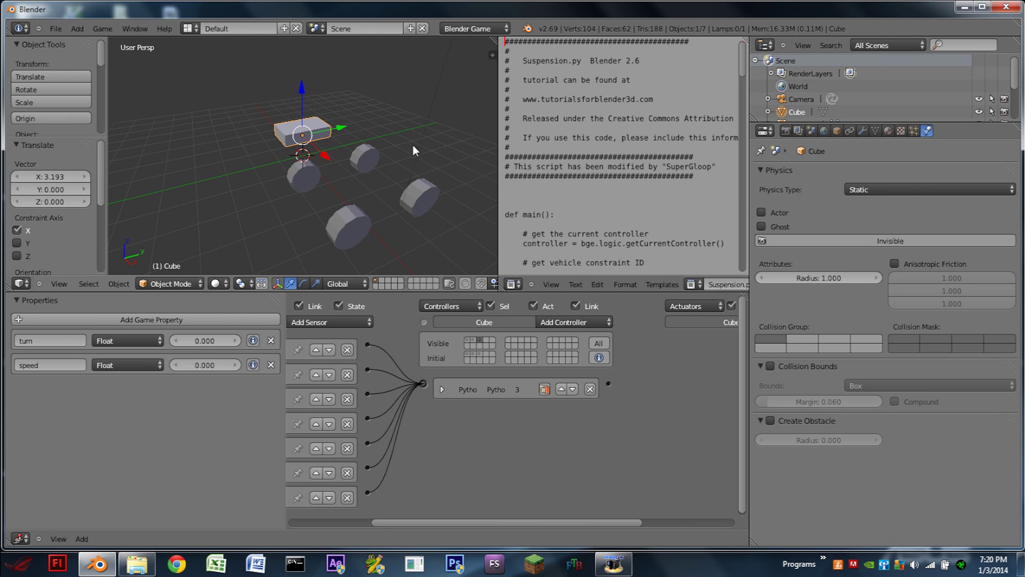
left_click(925, 188)
left_click(881, 136)
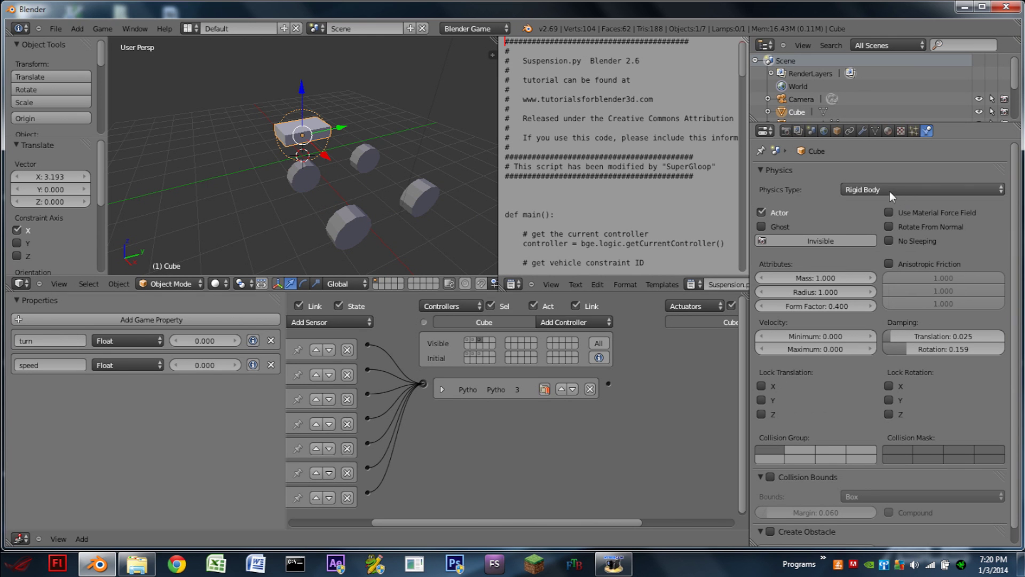
left_click(889, 240)
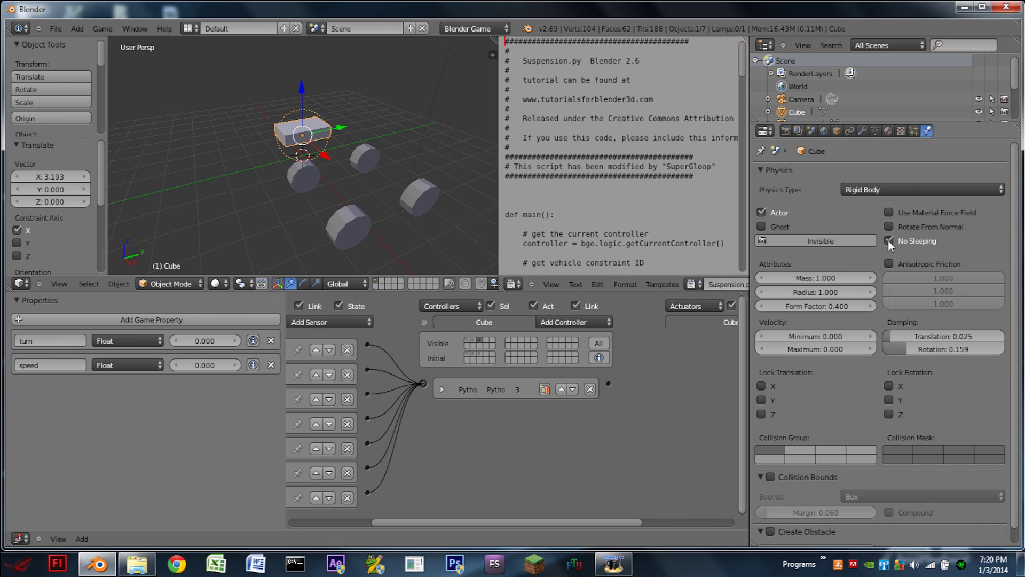
Enable collision bounds on the car body and set them to Convex Hull.
left_click(770, 476)
left_click(874, 497)
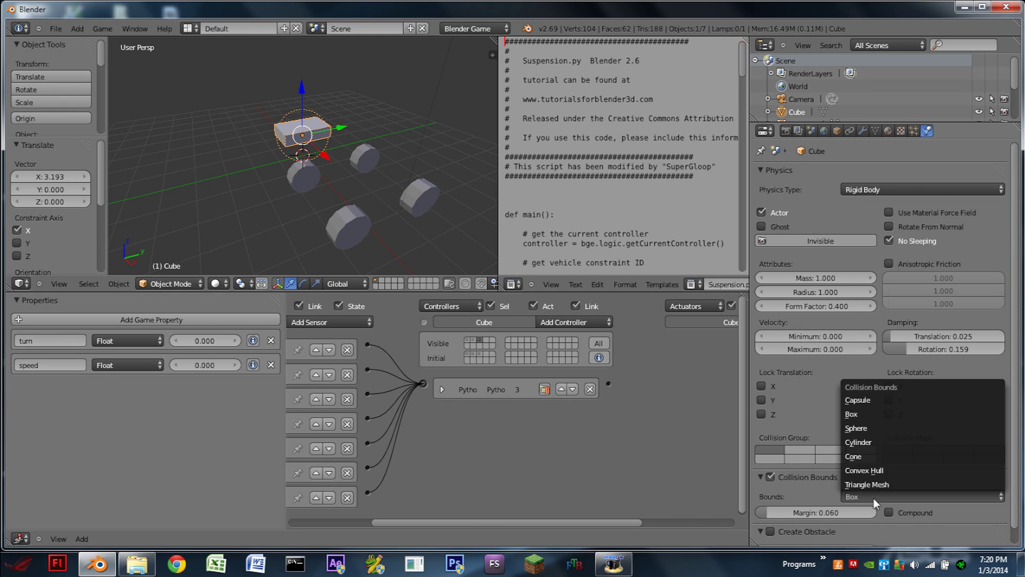
left_click(877, 469)
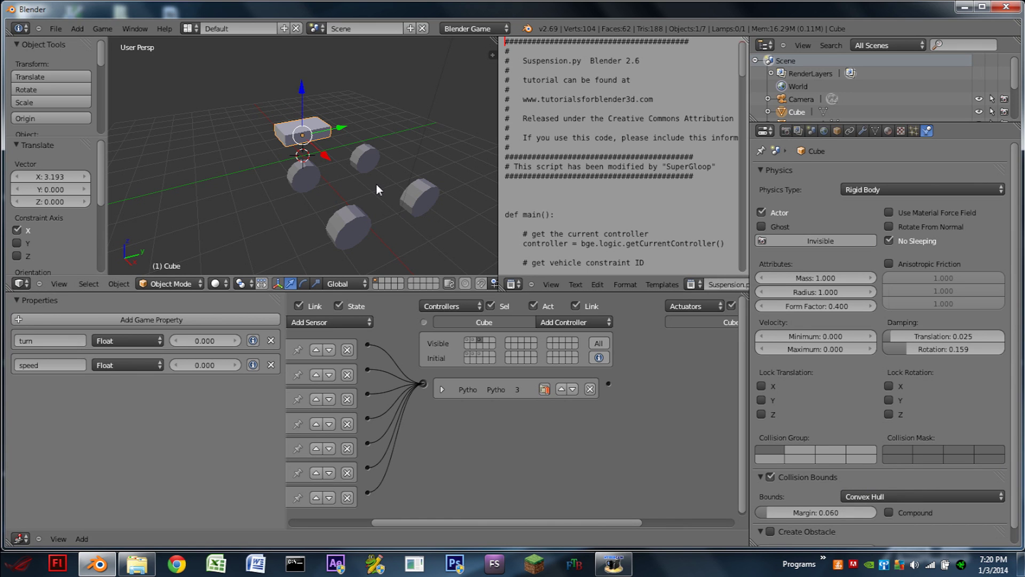
Add a plane as the ground and scale it up twice, the second time by about 1.379.
key("shift+a")
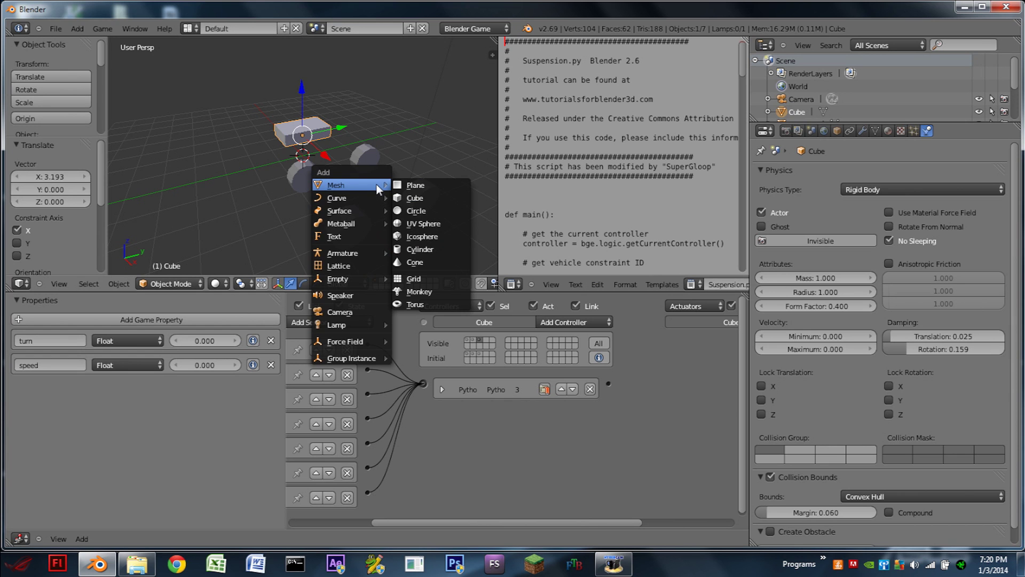
left_click(385, 178)
key("s")
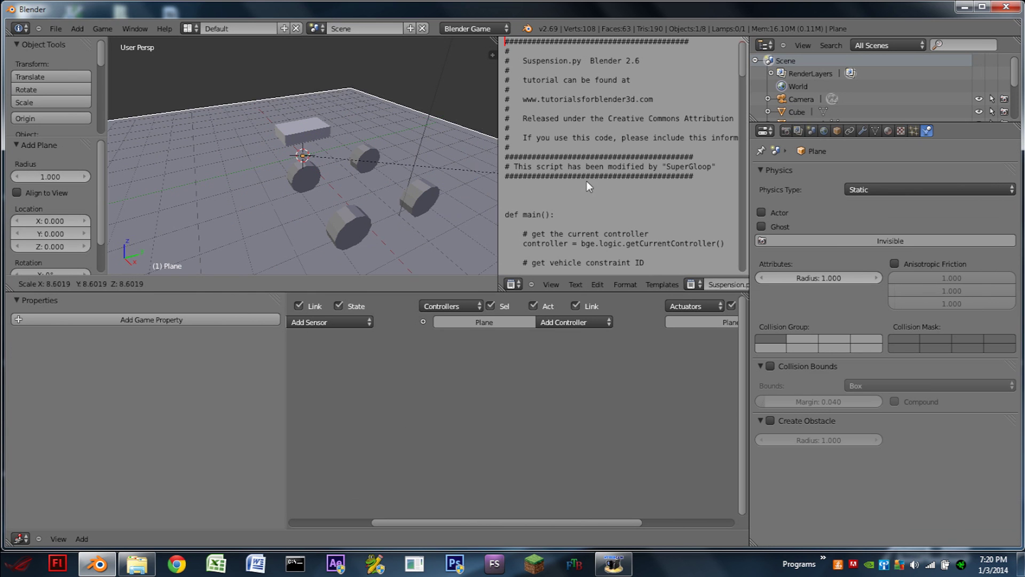
left_click(736, 208)
key("s")
left_click(423, 131)
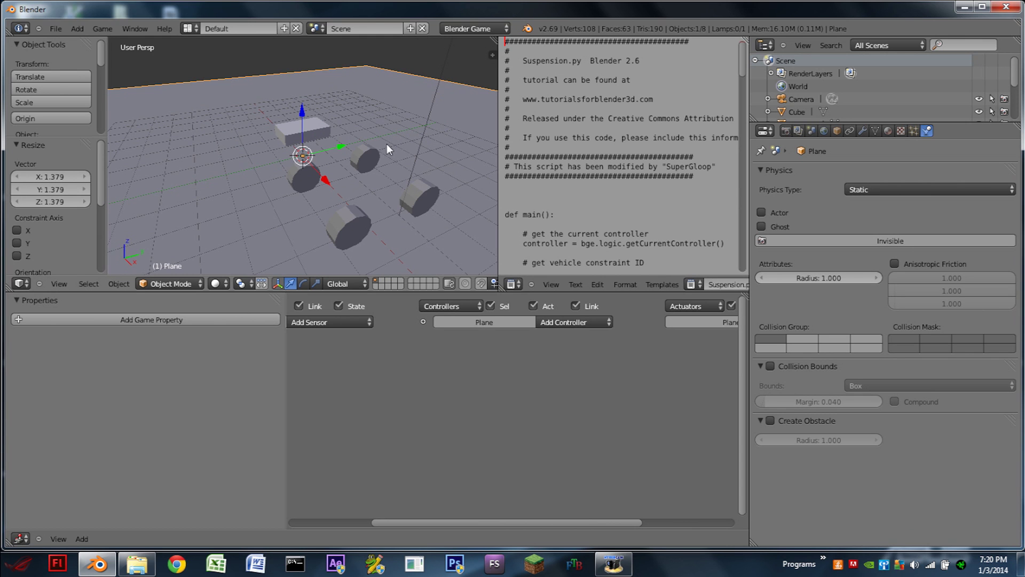
Test-run the game, stop it, and check the system console for script errors.
key("p")
key("Escape")
left_click(132, 31)
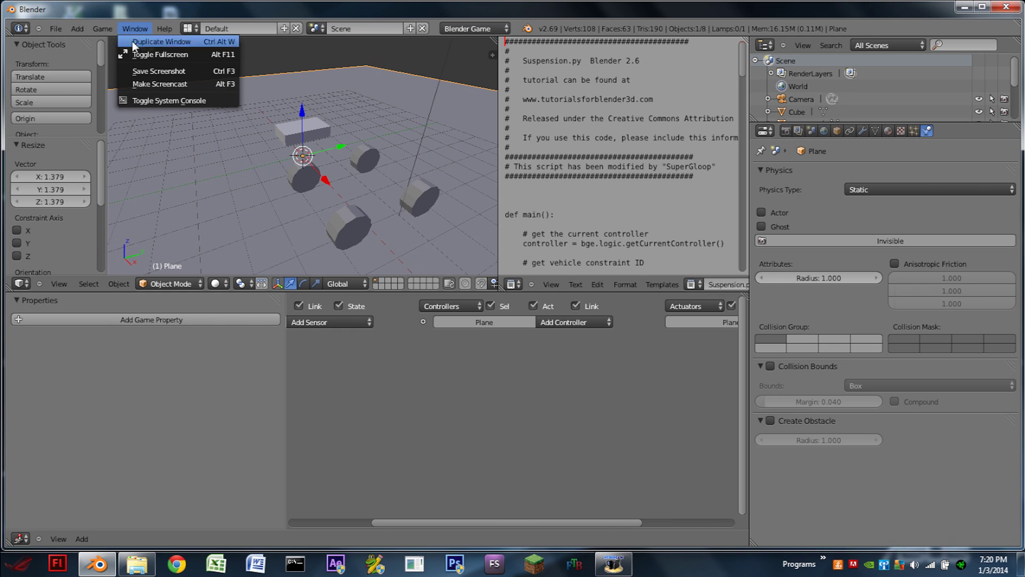
left_click(153, 100)
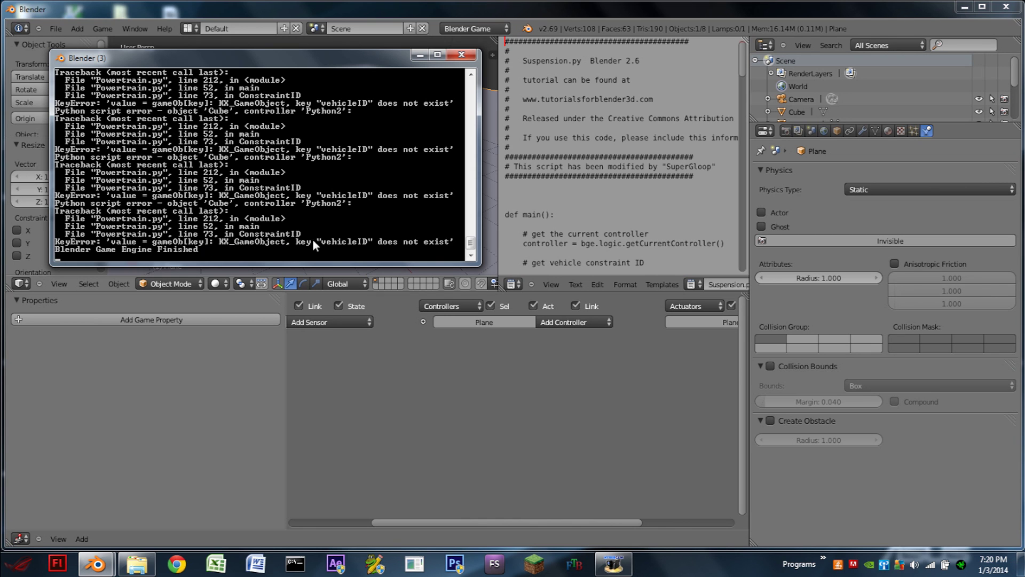
left_click(427, 358)
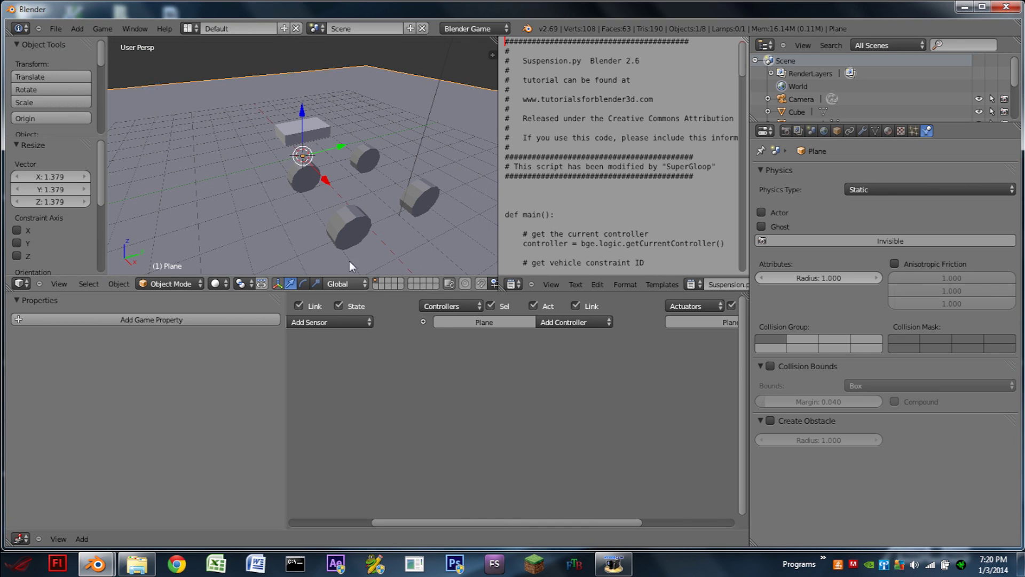
Select the car body and check which scripts its Python controllers use in logic states 3 and 1.
right_click(303, 137)
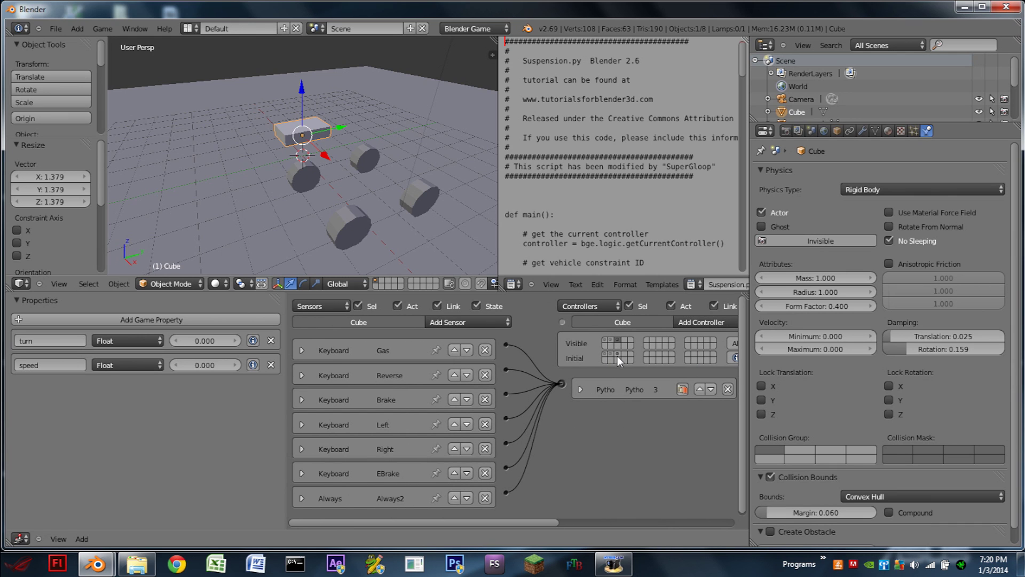
left_click(581, 389)
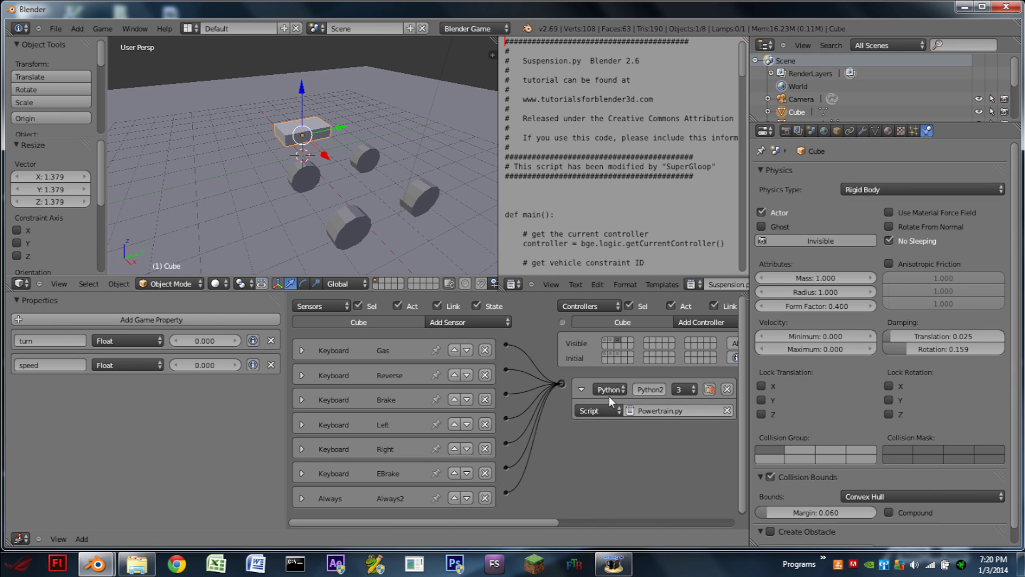
left_click(581, 389)
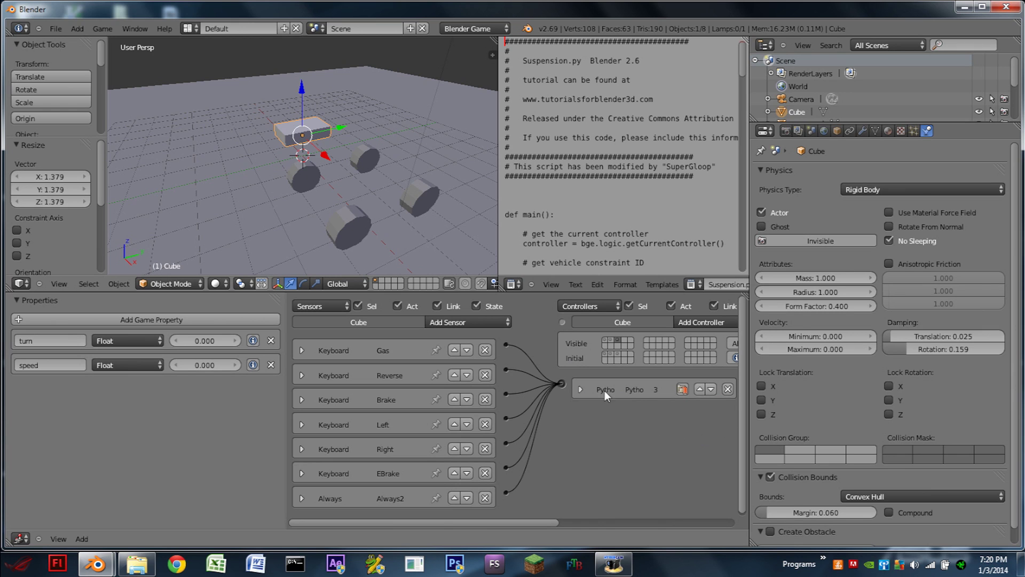
left_click(605, 338)
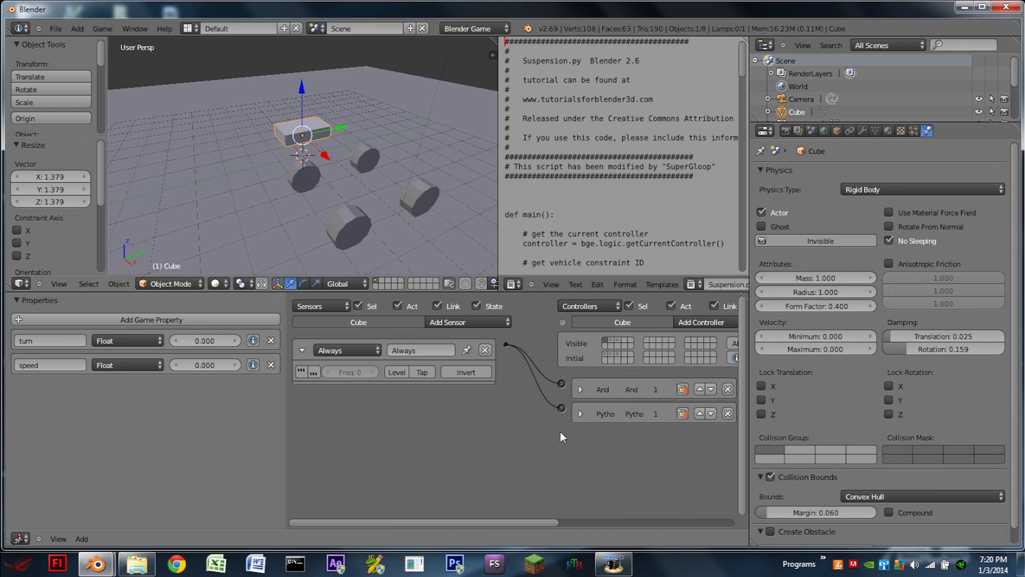
left_click(581, 415)
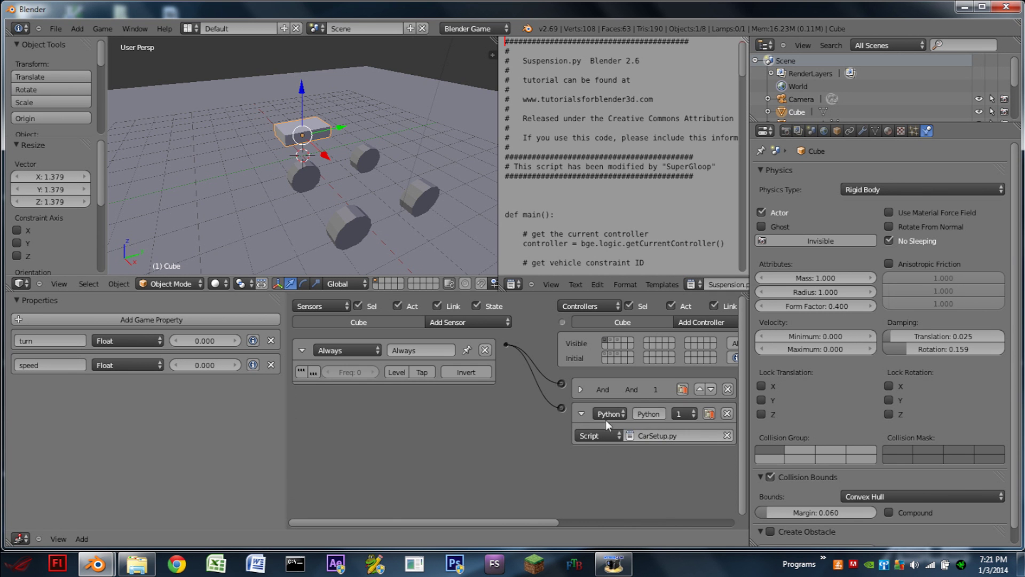
left_click(580, 413)
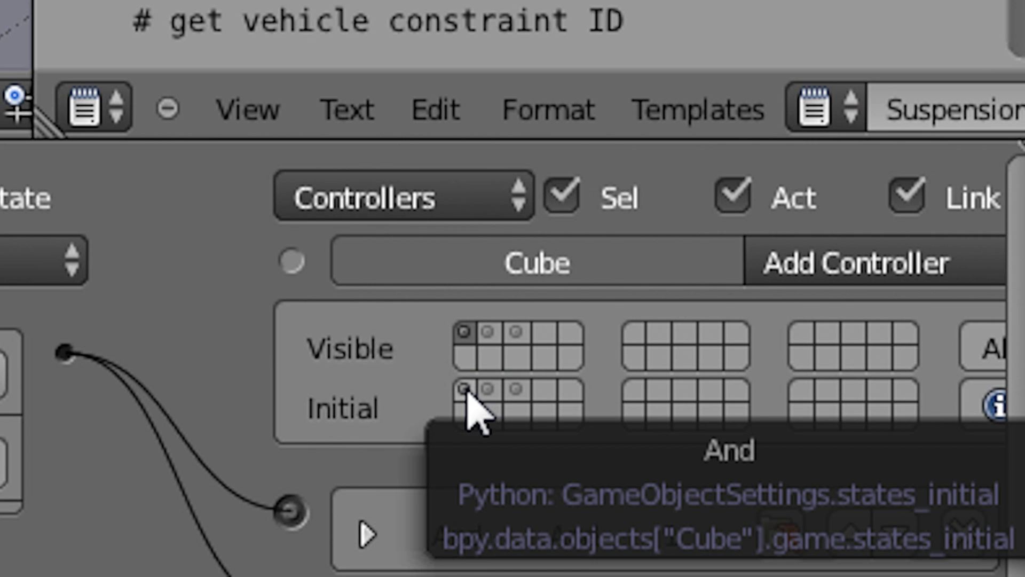
Set the car body's initial logic state to state 1 and test-run the game.
left_click(466, 396)
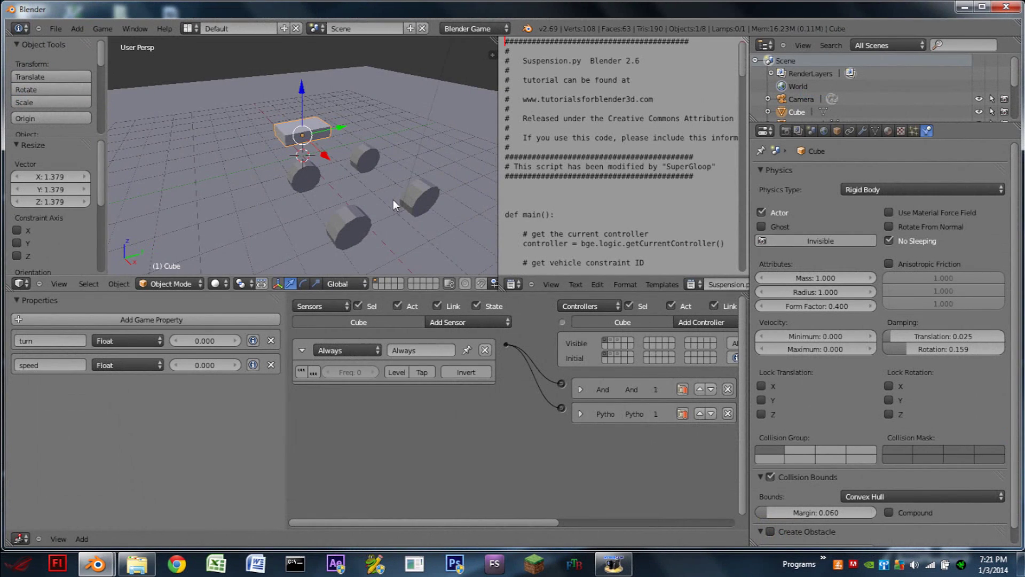
key("p")
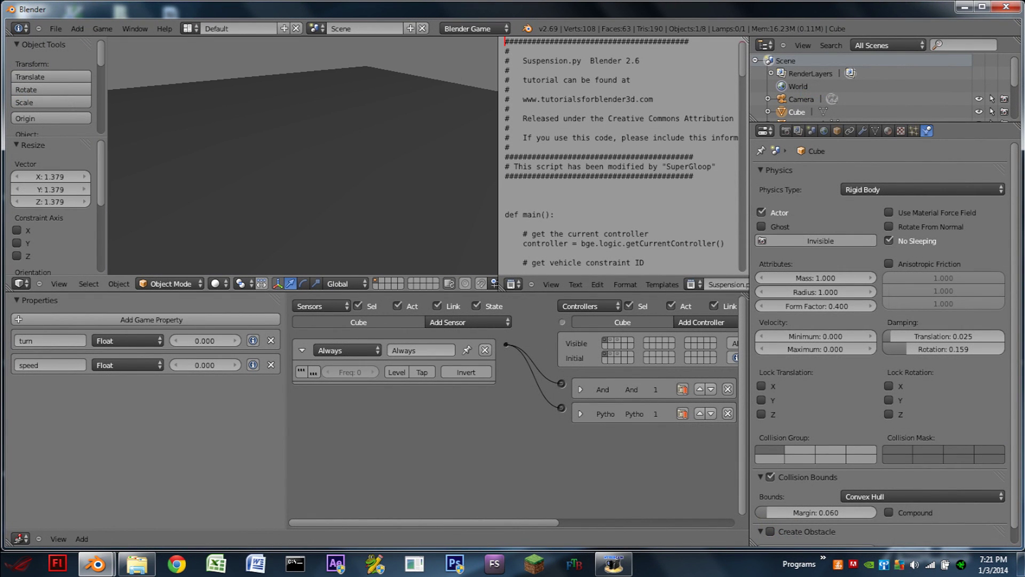
key("Escape")
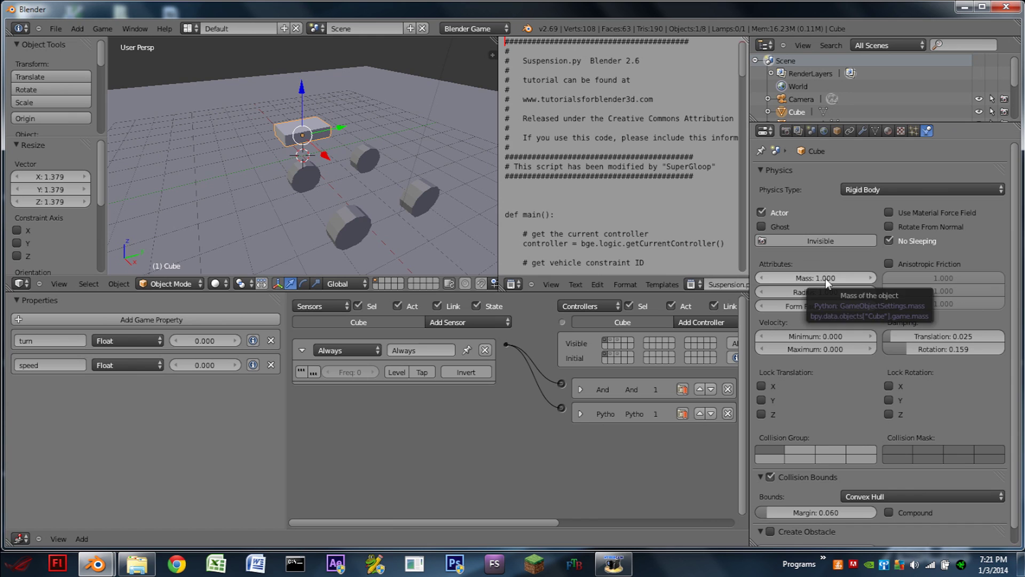
Set the car body's mass to 400 in its physics settings.
left_click(826, 278)
type("400")
key("Return")
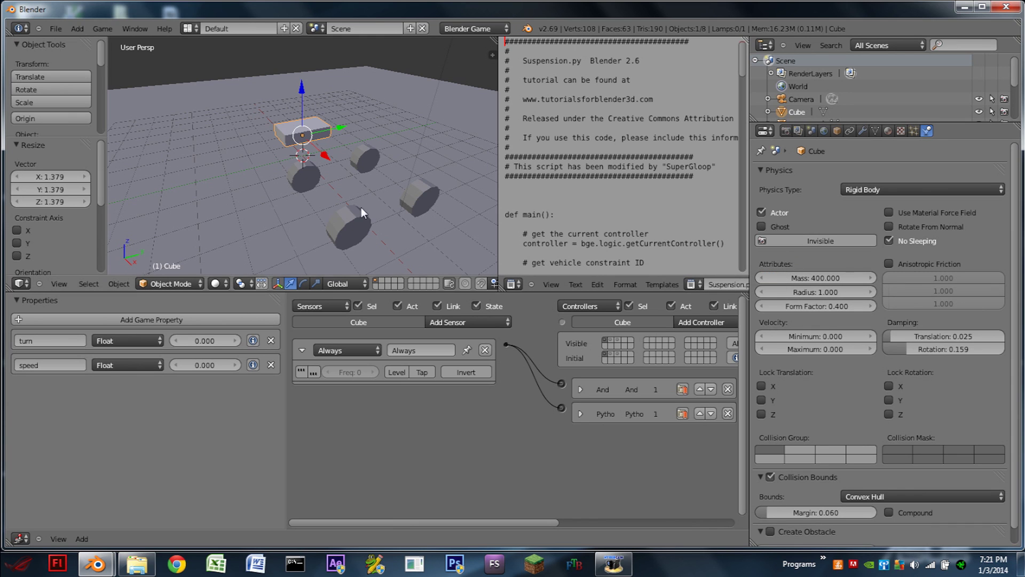
Test-run the game, drive the car forward and steer it left, and stop the game.
key("p")
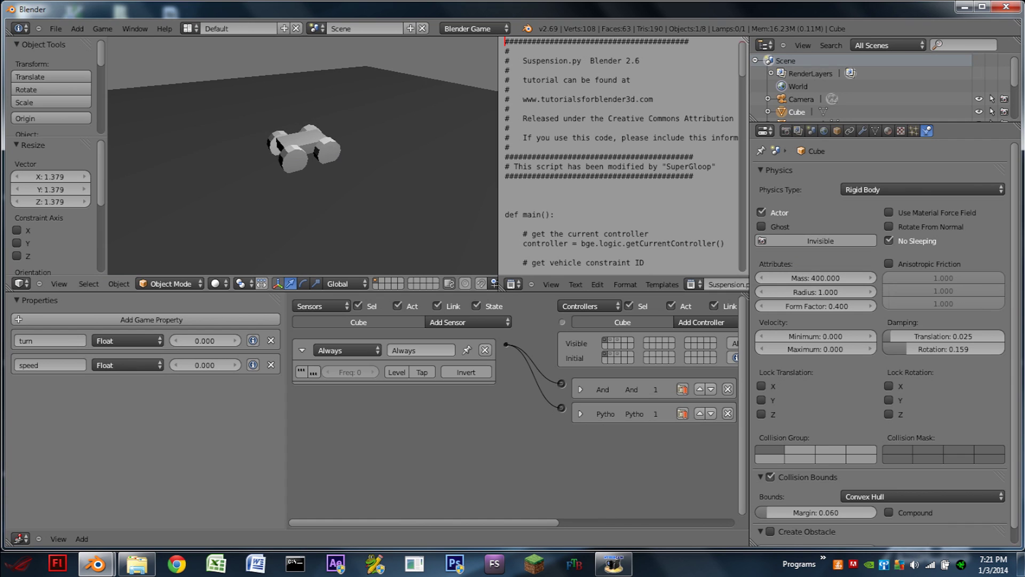
key("Up")
key("Left")
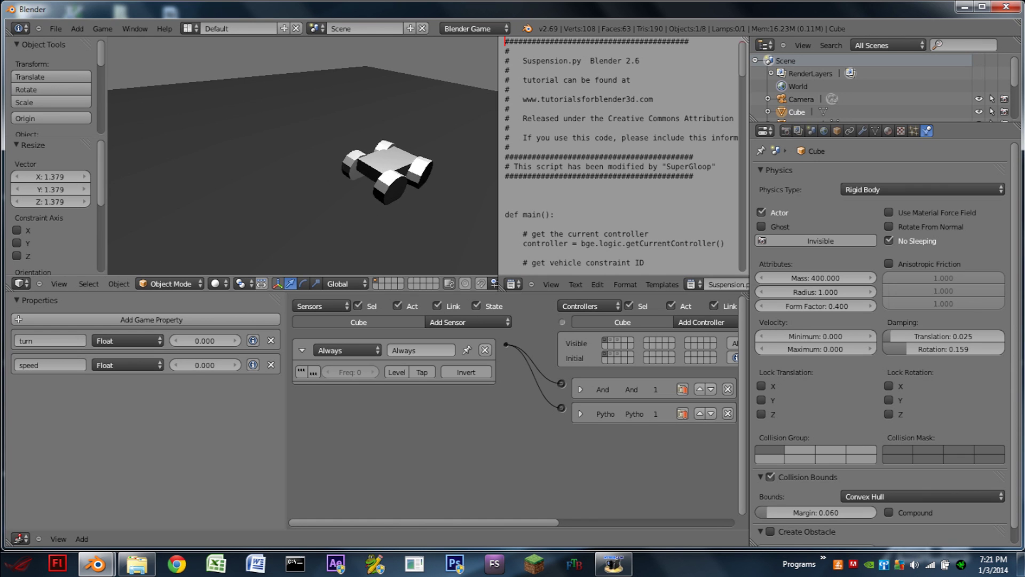
key("Escape")
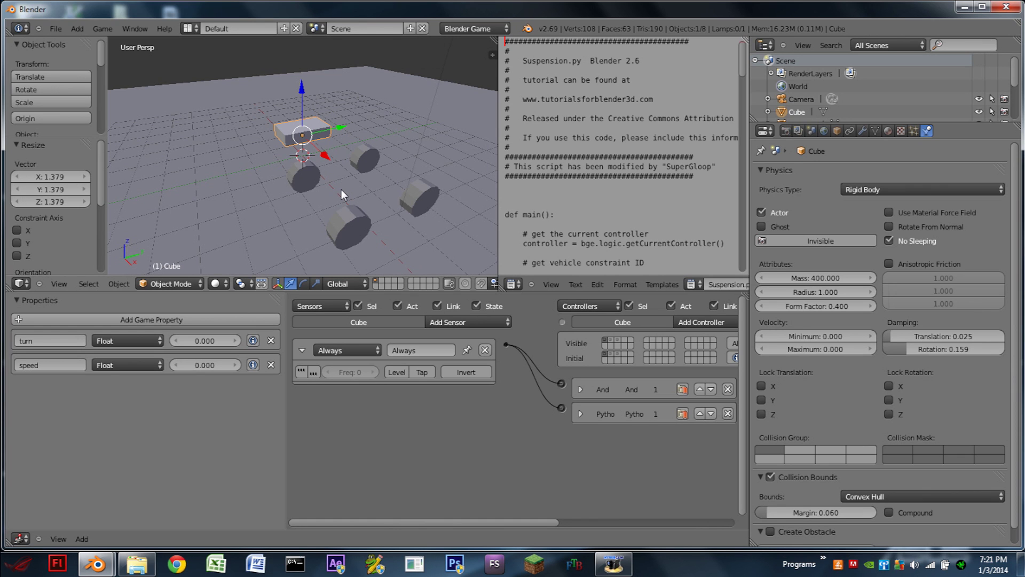
Widen the text editor and show CarSetup.py with syntax highlighting and line numbers.
left_click_drag(499, 246, 368, 246)
left_click(562, 286)
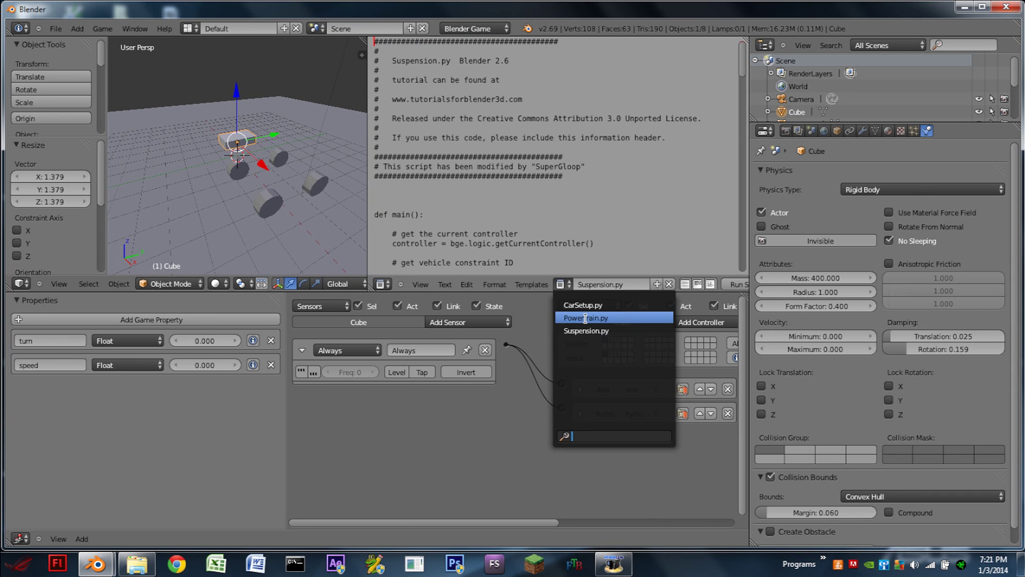
left_click(588, 305)
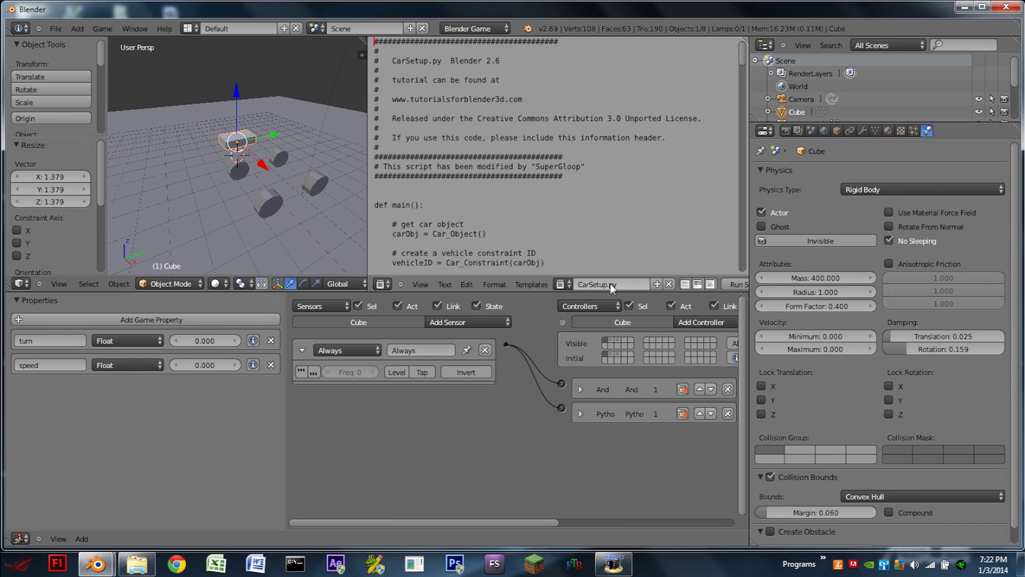
left_click(710, 283)
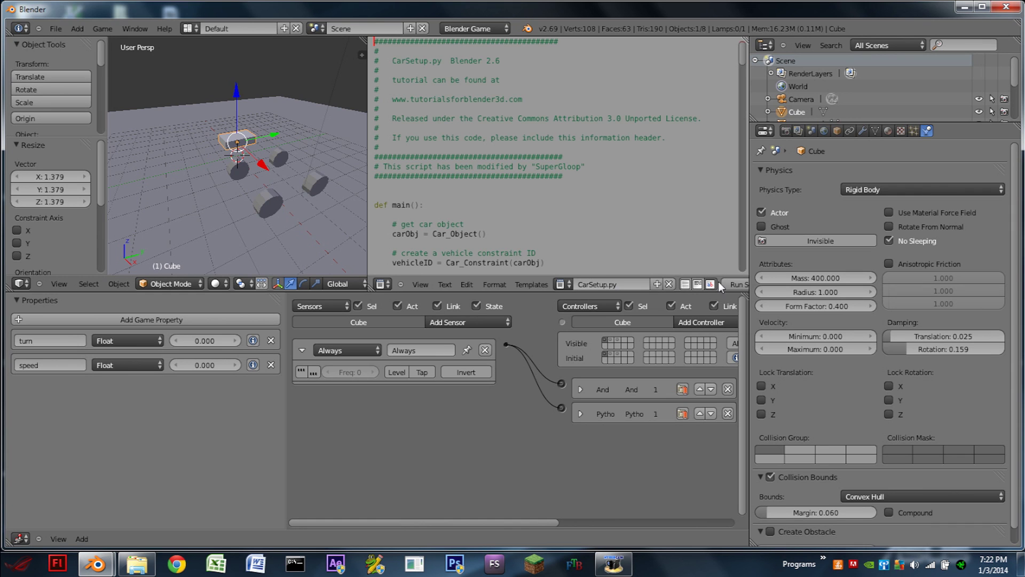
left_click(685, 284)
Read through the CarSetup script from the main function to the tire position values in Tire_Positions.
scroll(500, 236, "down", 3)
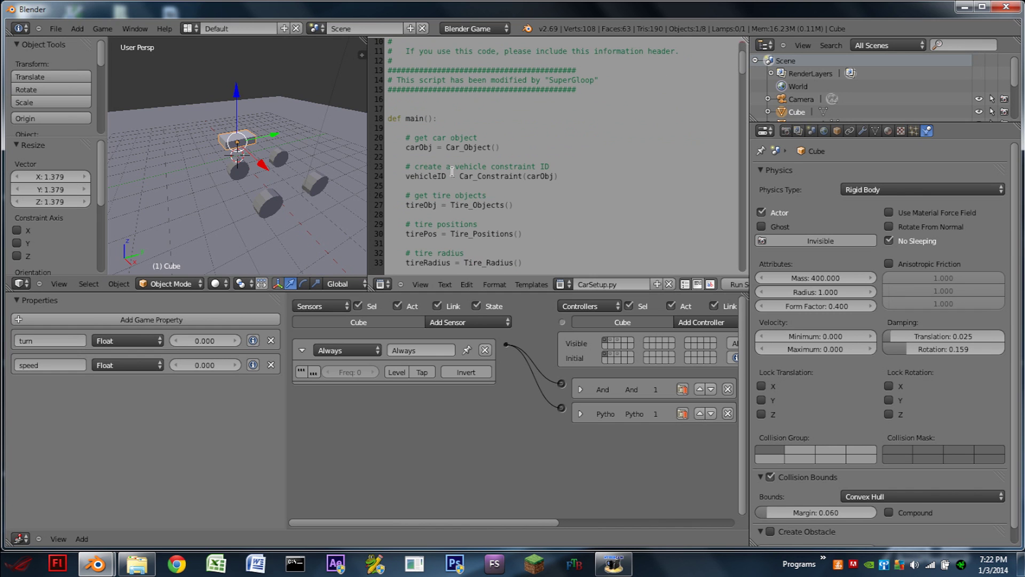
scroll(464, 194, "down", 4)
scroll(464, 194, "up", 2)
scroll(468, 192, "down", 10)
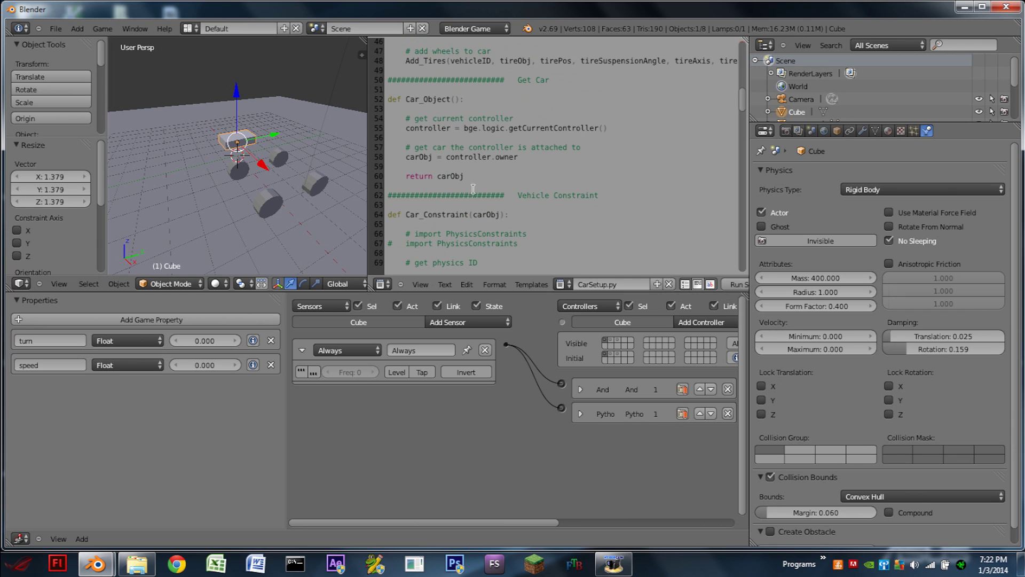
scroll(542, 172, "down", 4)
scroll(546, 169, "down", 12)
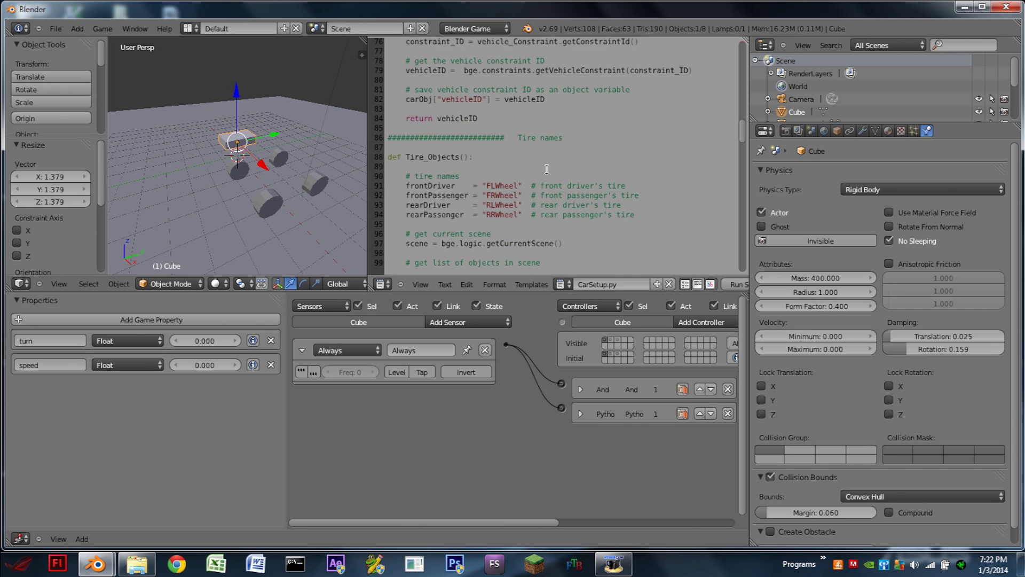
scroll(546, 171, "down", 4)
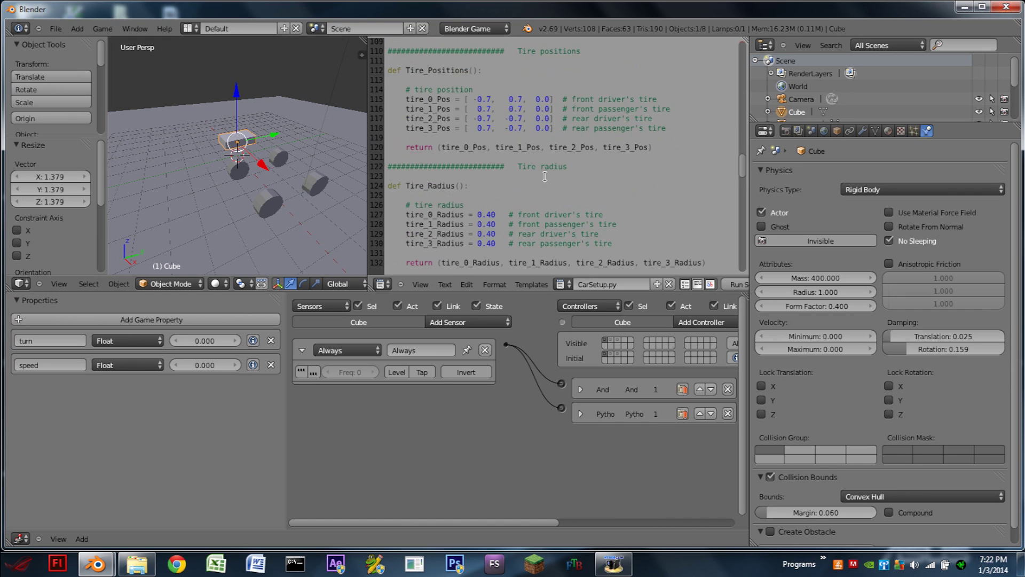
left_click_drag(684, 158, 454, 130)
left_click(481, 128)
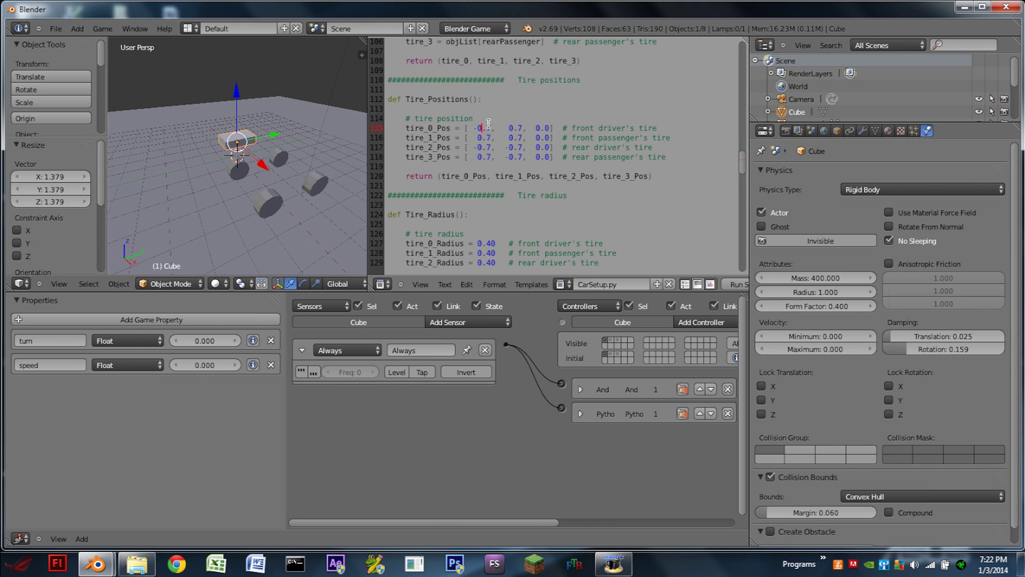
left_click_drag(480, 127, 492, 127)
Change the Z value of all four tire positions in Tire_Positions to 10.0.
mouse_move(535, 125)
left_mouse_down()
mouse_move(549, 126)
mouse_move(546, 138)
left_mouse_up()
left_click(536, 127)
type("1")
left_click(536, 137)
type("1")
left_click(536, 148)
type("1")
left_click(536, 157)
type("1")
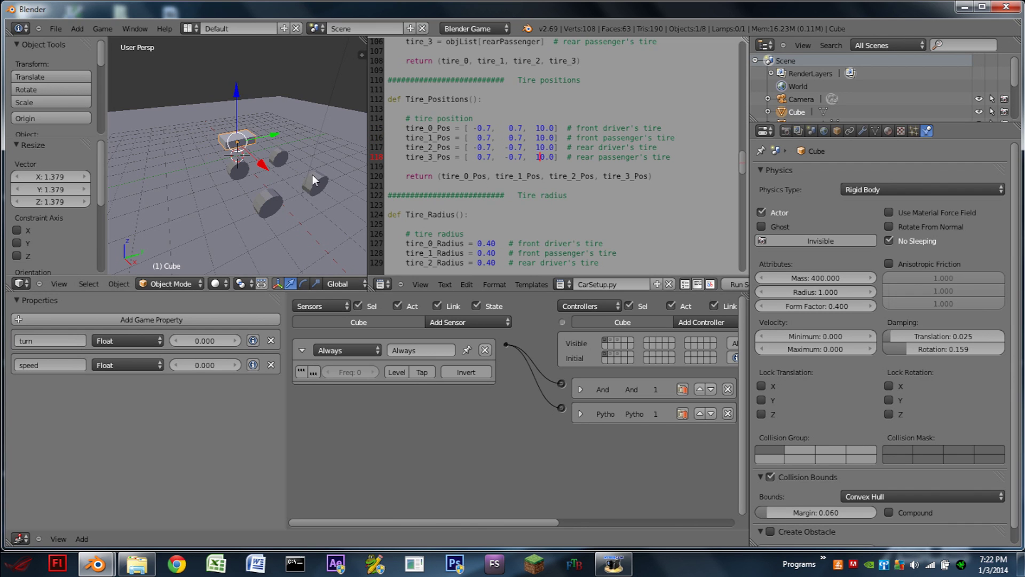
Test-run the game and raise the car body along Z, the second time by about 13.618, running the game again after each move.
type("p")
key("Escape")
scroll(218, 133, "down", 7)
left_click_drag(238, 112, 239, 51)
key("p")
key("Escape")
scroll(246, 94, "down", 3)
left_click_drag(242, 89, 243, 28)
key("p")
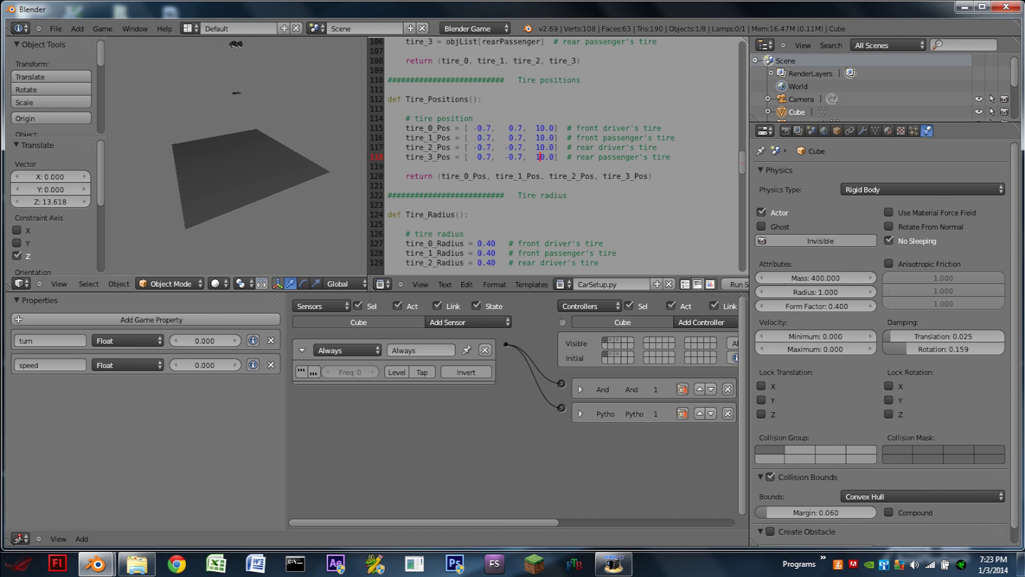
key("Escape")
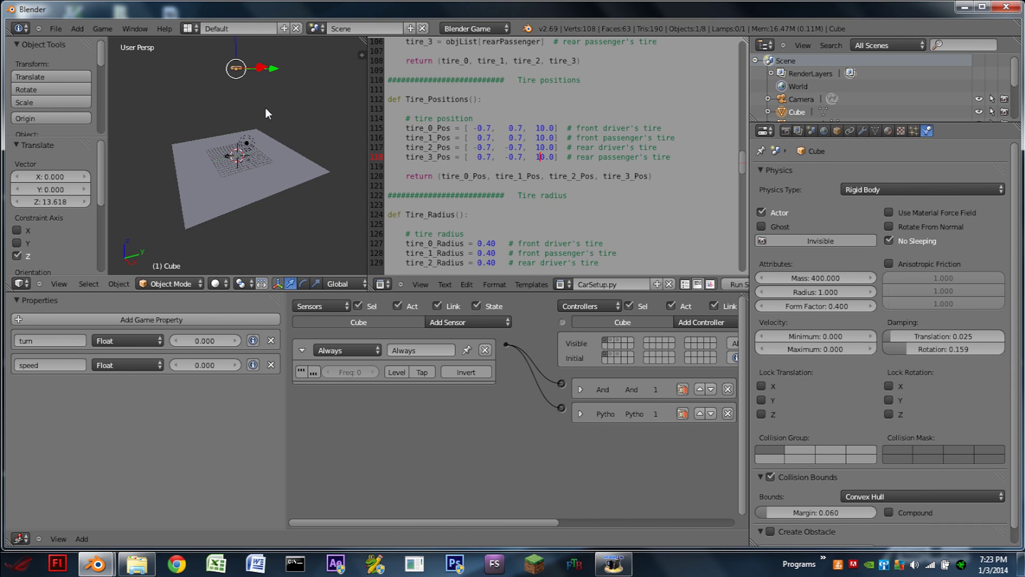
Change the Z value of all four tire positions to -10.0 and test-run the game from a far and a closer view.
type("-")
left_click(535, 147)
type("-")
left_click(535, 137)
type("-")
left_click(535, 127)
type("-p")
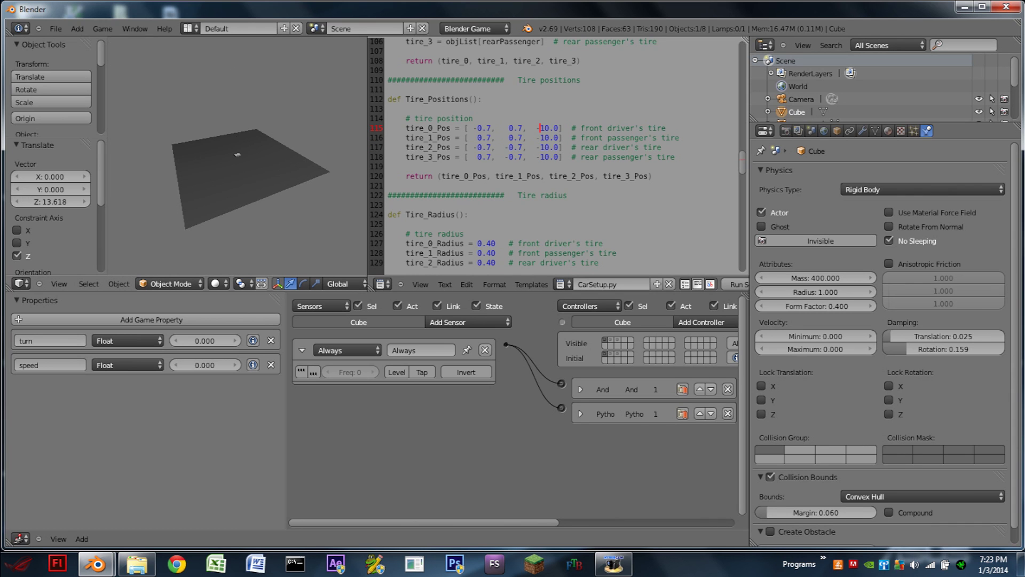
key("Escape")
scroll(258, 133, "up", 5)
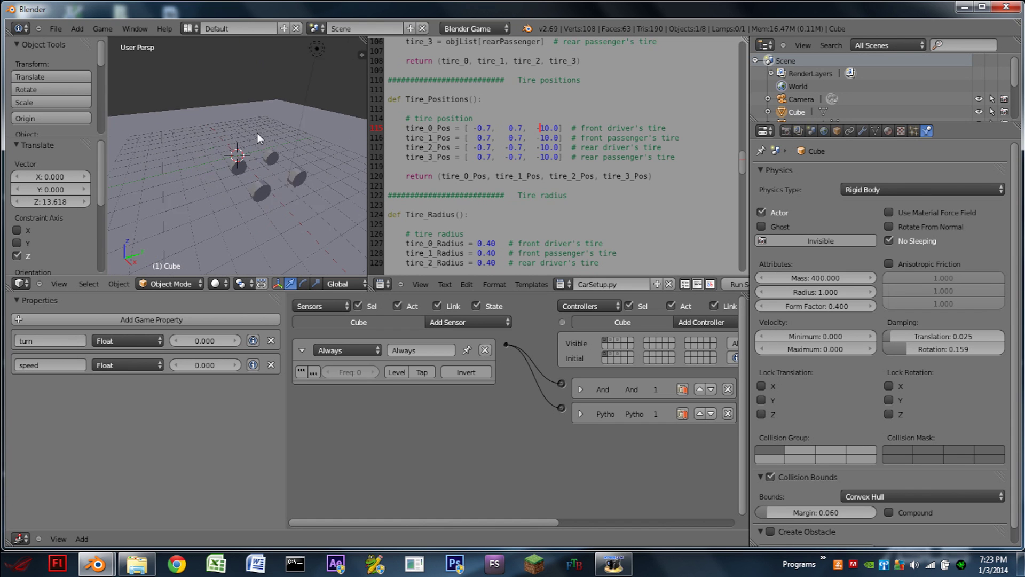
key("p")
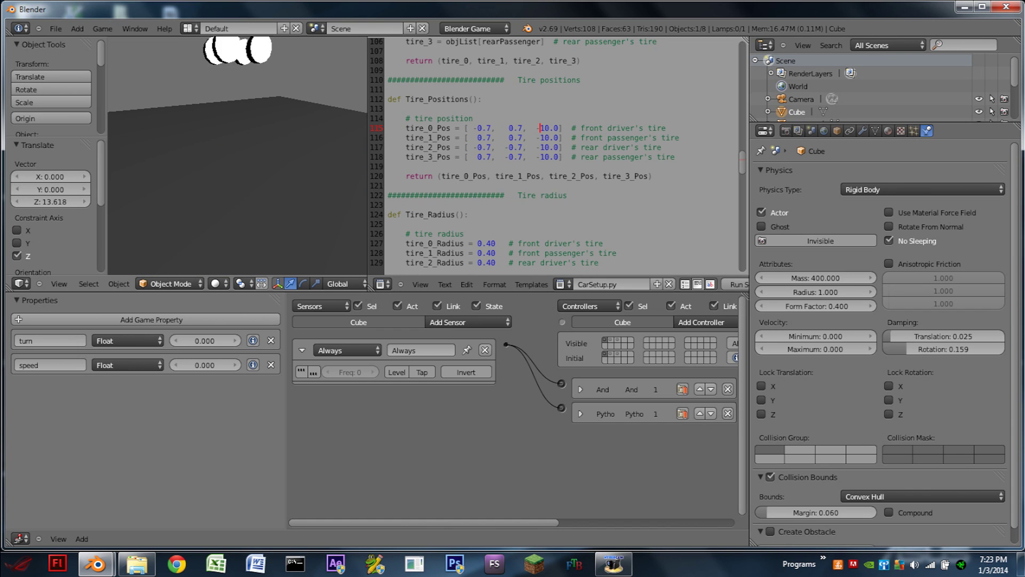
key("Escape")
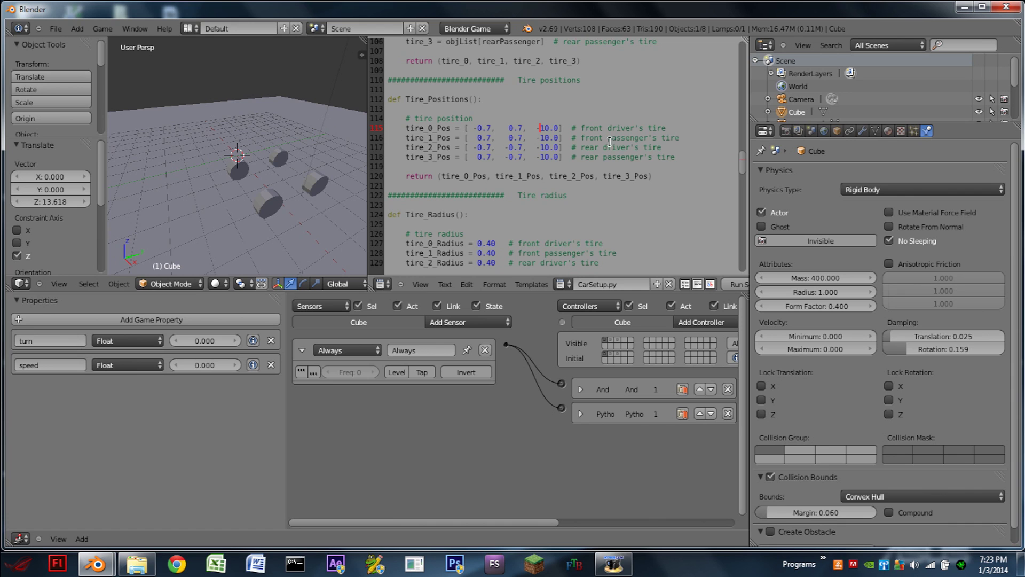
Restore the Z value of all four tire positions in Tire_Positions to 0.0.
left_click(544, 128)
key("BackSpace")
key("BackSpace")
left_click(545, 137)
key("BackSpace")
key("BackSpace")
left_click(545, 147)
key("BackSpace")
key("BackSpace")
left_click(545, 156)
key("BackSpace")
key("BackSpace")
left_click_drag(550, 157, 537, 157)
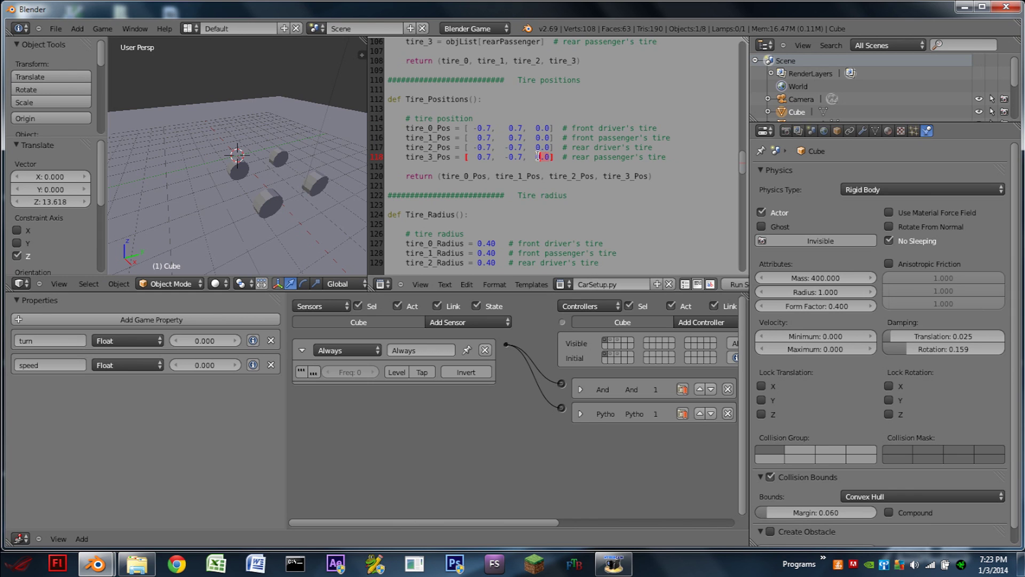
Test-run the game, stop it, and return the raised car body to its original height above the ground.
key("p")
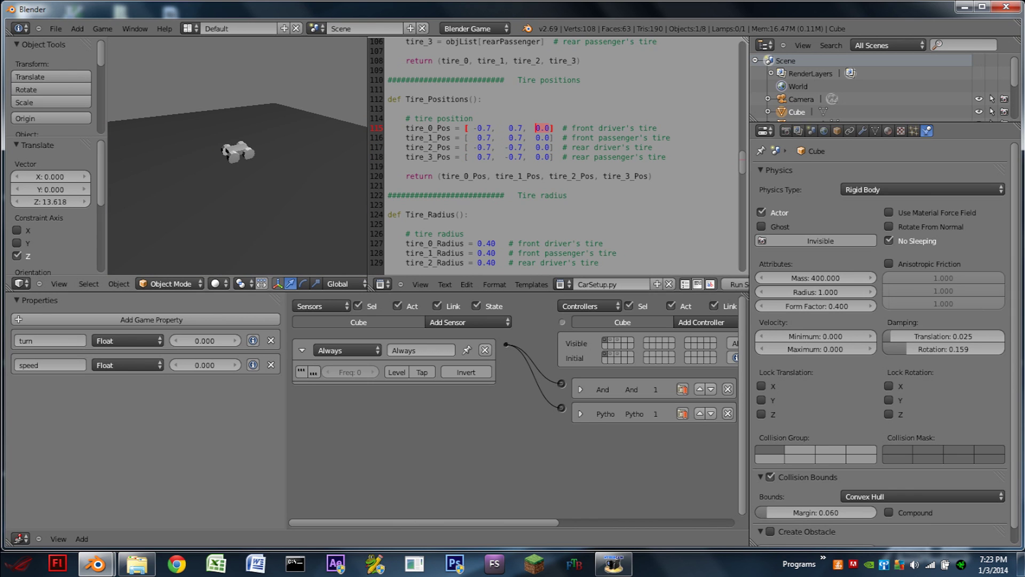
key("Escape")
middle_click_drag(266, 178, 235, 67)
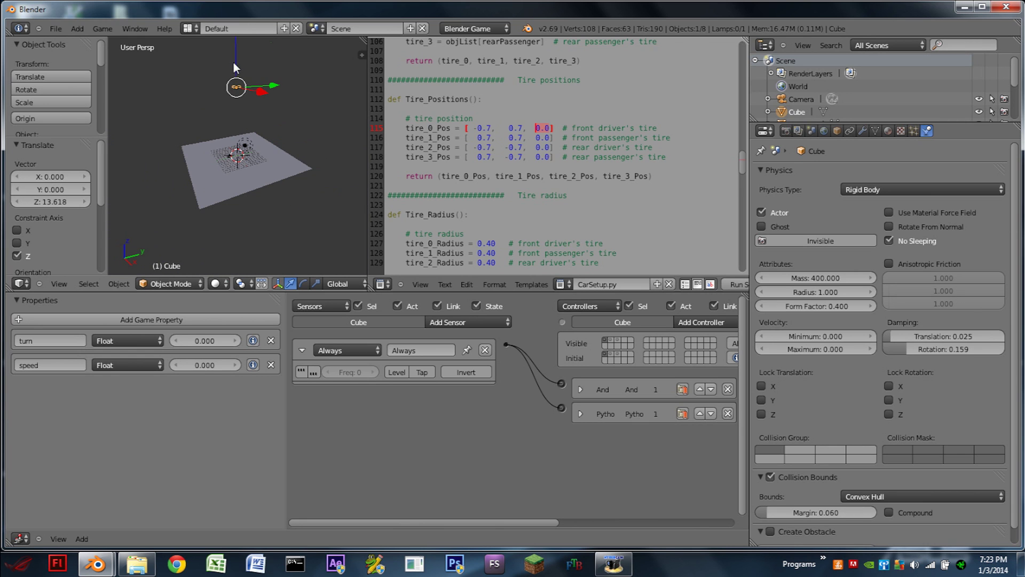
left_click_drag(235, 49, 234, 112)
scroll(237, 140, "up", 12)
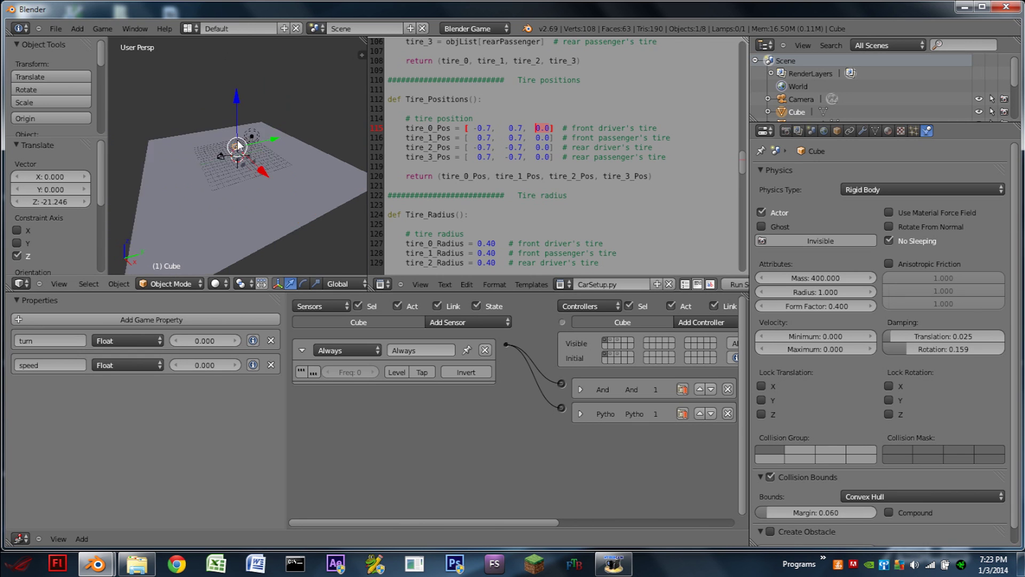
key("ctrl+z")
Set the Y value of the front driver's tire position to 1.0.
left_click(477, 129)
left_click_drag(473, 127, 521, 127)
middle_click_drag(238, 97, 215, 101)
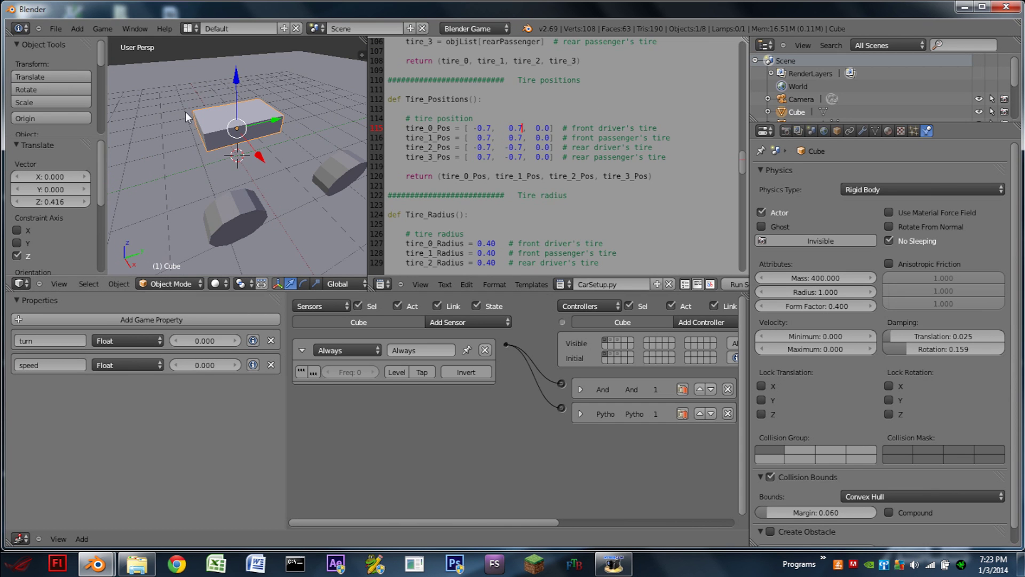
middle_click_drag(217, 96, 213, 136)
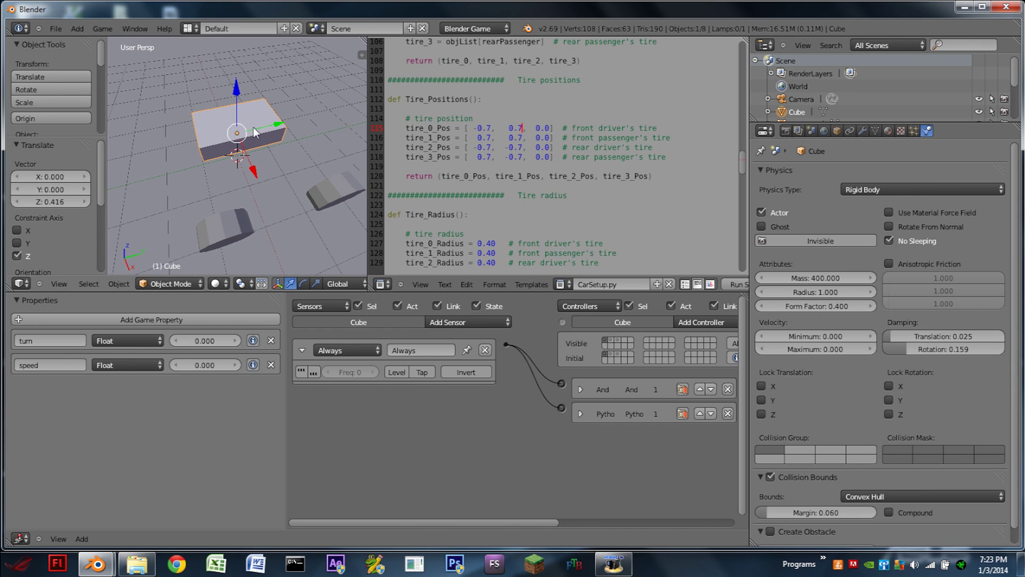
key("BackSpace")
key("BackSpace")
key("BackSpace")
type("1.0")
key("Left")
key("Left")
Set the Y value of the front passenger's tire position to 1.0 and test-run the game.
left_click(521, 138)
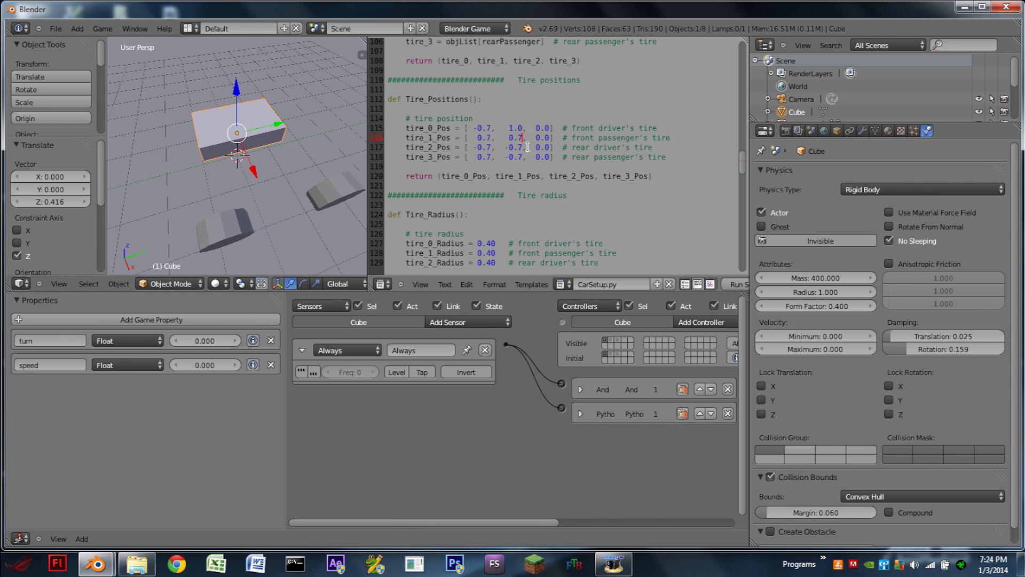
key("BackSpace")
key("BackSpace")
key("BackSpace")
type("1.0")
key("Left")
key("Left")
key("p")
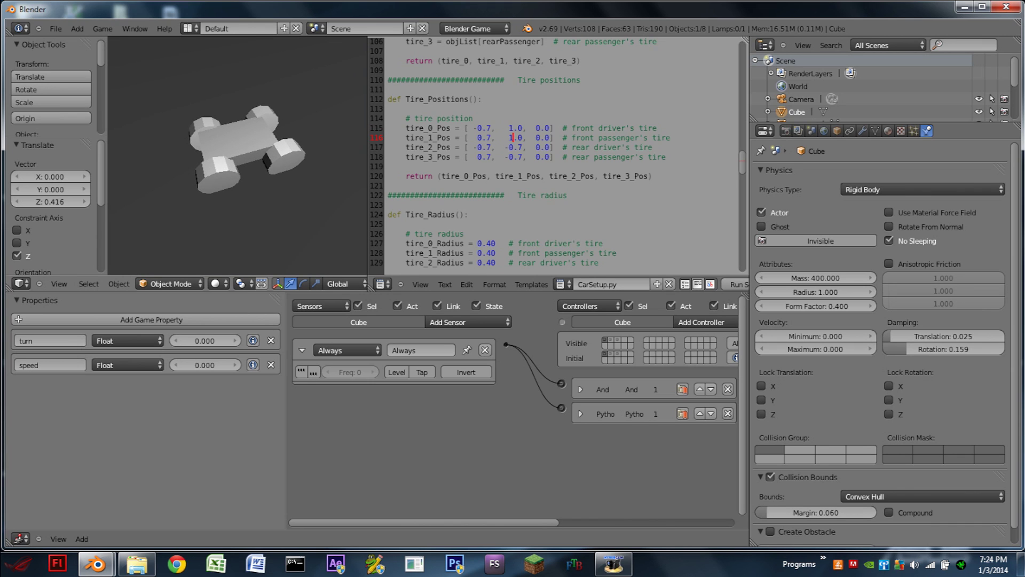
key("Escape")
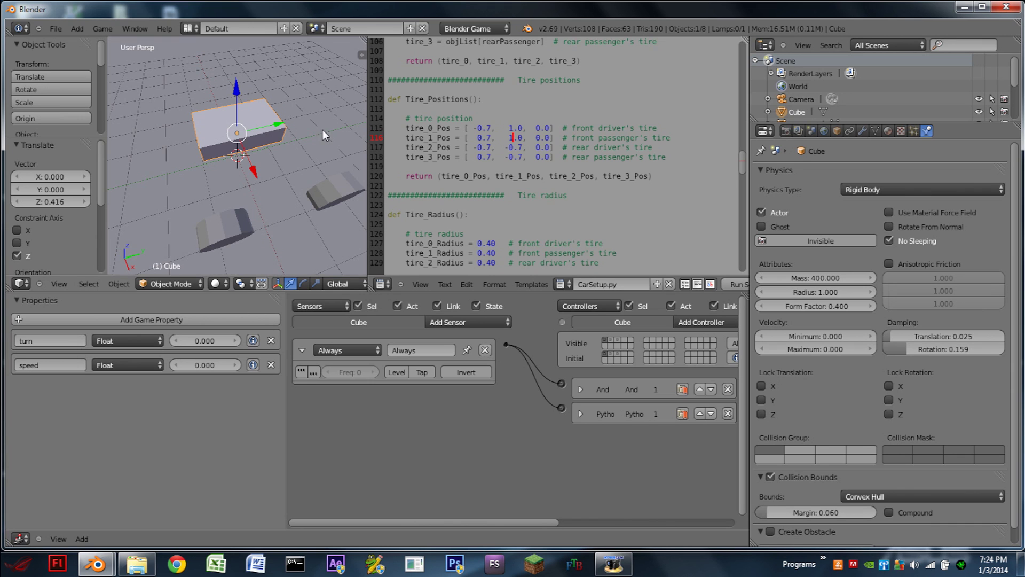
Change the X values of the tire positions to -1.7 for the driver's side and 1.7 for the passenger's side.
left_click_drag(492, 128, 475, 125)
left_click(481, 127)
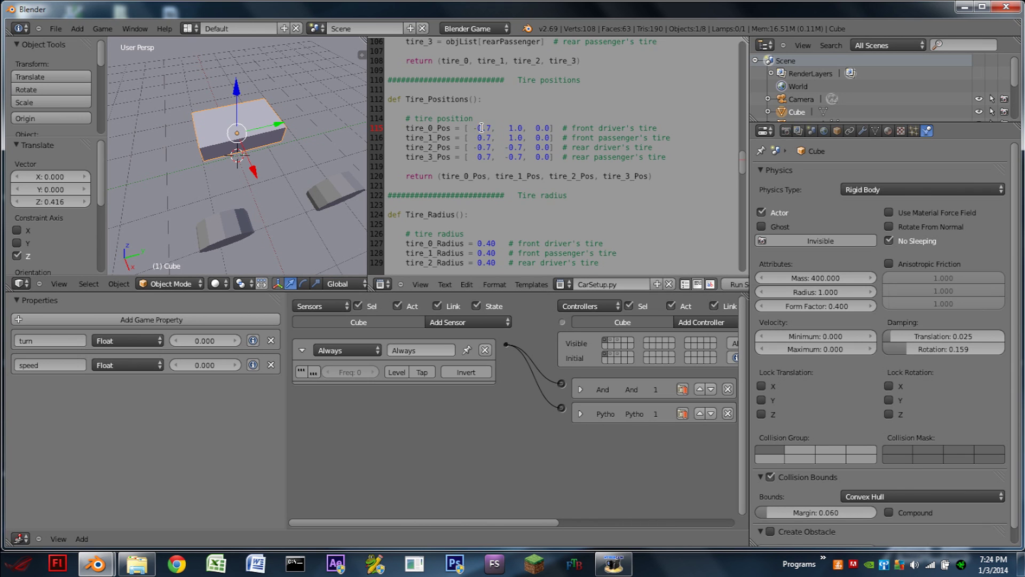
key("Down")
key("BackSpace")
type("1")
key("Down")
key("BackSpace")
type("1")
key("Down")
key("BackSpace")
type("1")
Test-run the game to view the wider wheel placement and stop it.
type("p")
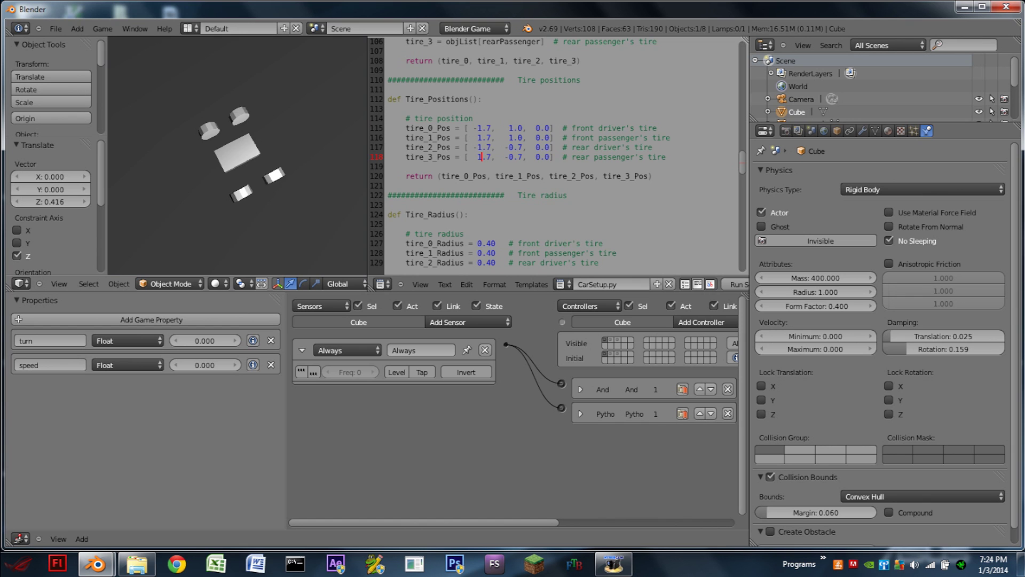
key("Escape")
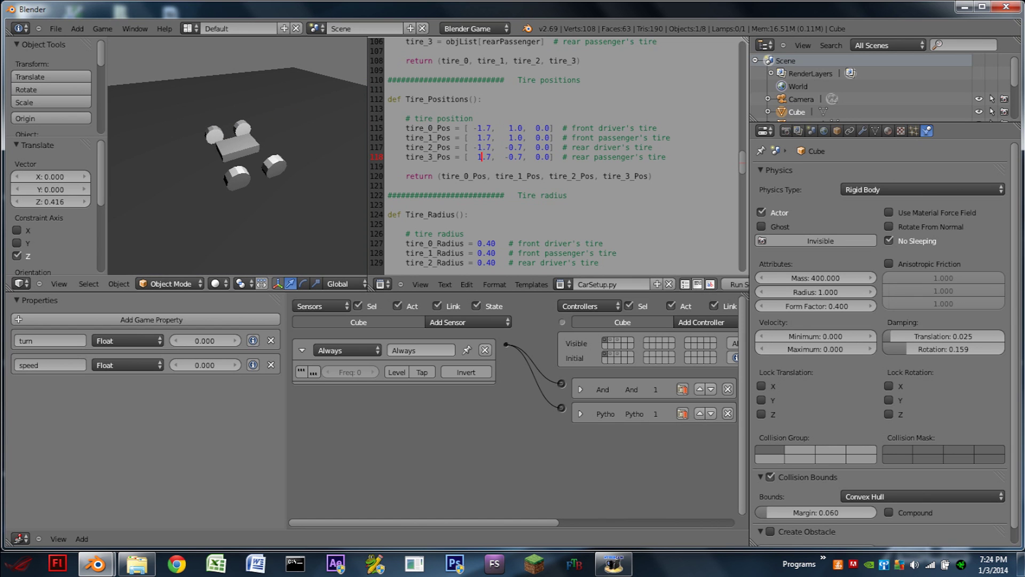
key("Escape")
Restore the X values of the tire positions to -0.7 for the driver's side and 0.7 for the passenger's side.
key("BackSpace")
type("0")
key("Up")
key("BackSpace")
type("0")
key("Up")
key("BackSpace")
type("0")
key("Up")
key("BackSpace")
scroll(474, 149, "down", 2)
key("KP_0")
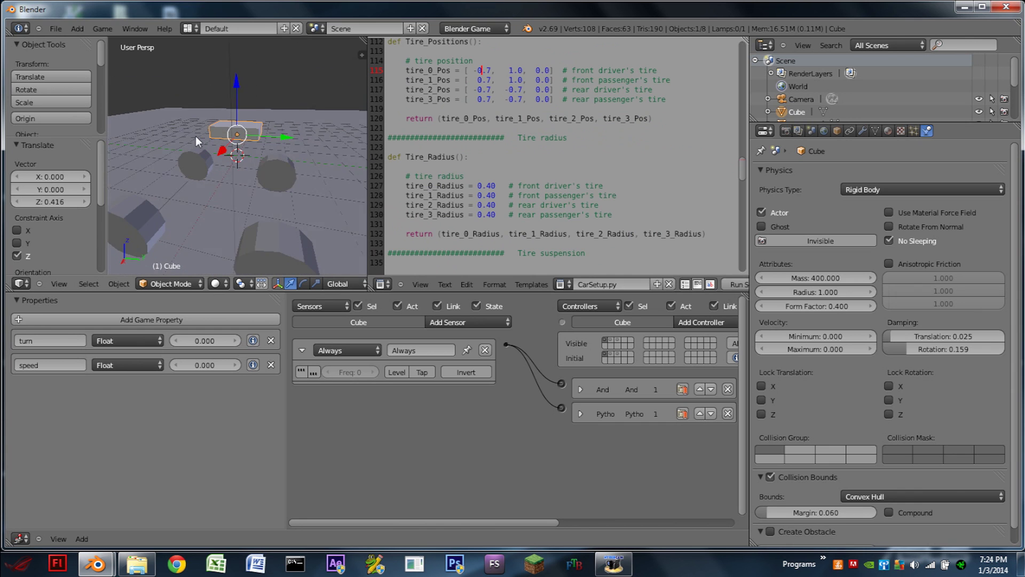
Test-run the game twice to view the restored wheel placement, the second time from a closer view.
key("p")
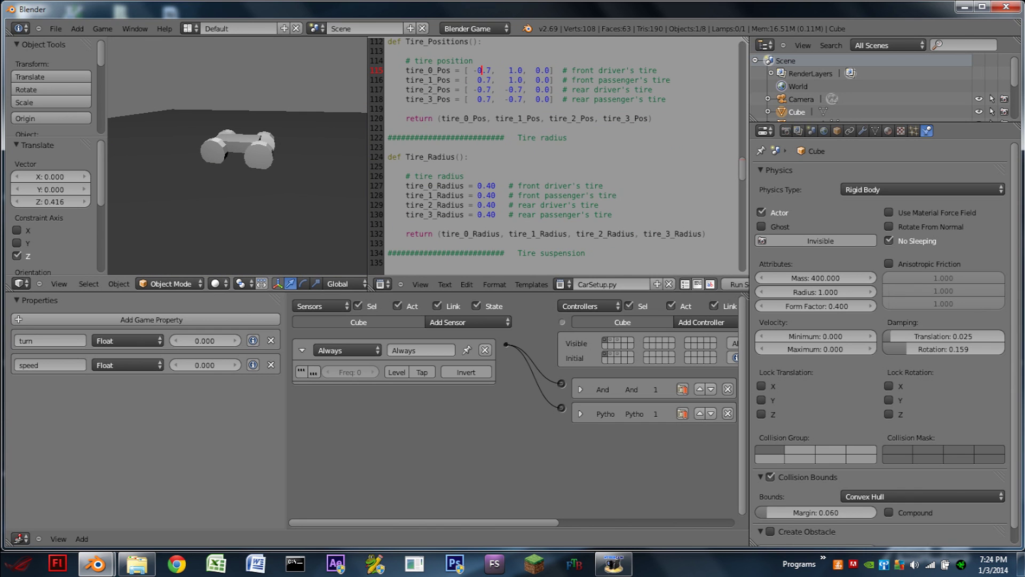
key("Escape")
scroll(249, 167, "up", 3)
key("p")
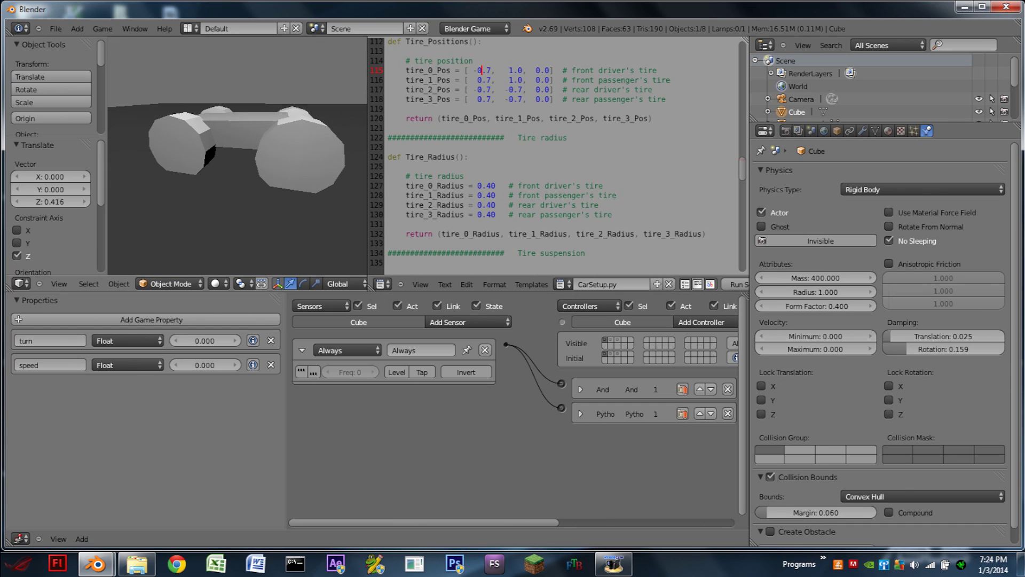
key("Escape")
Set the radius of all four tires to 0.50 in the Tire_Radius function.
left_click(494, 186)
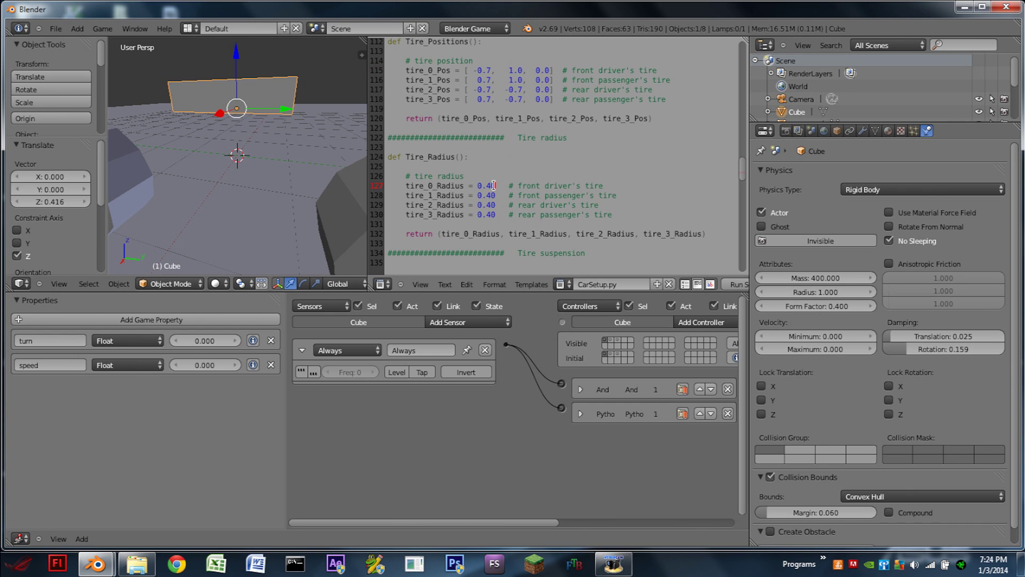
key("BackSpace")
type("5")
left_click(491, 195)
key("BackSpace")
type("5")
left_click(491, 205)
key("BackSpace")
type("5")
left_click(492, 214)
key("BackSpace")
type("5")
Test-run the game with the larger tires, drive the car forward and to the left, and stop it.
type("p")
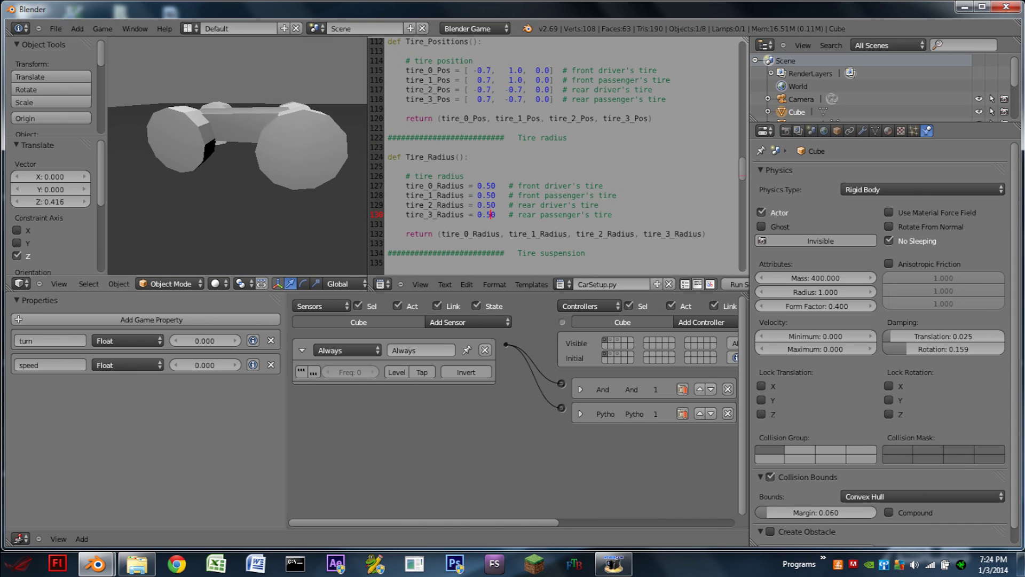
key("Up")
key("Left")
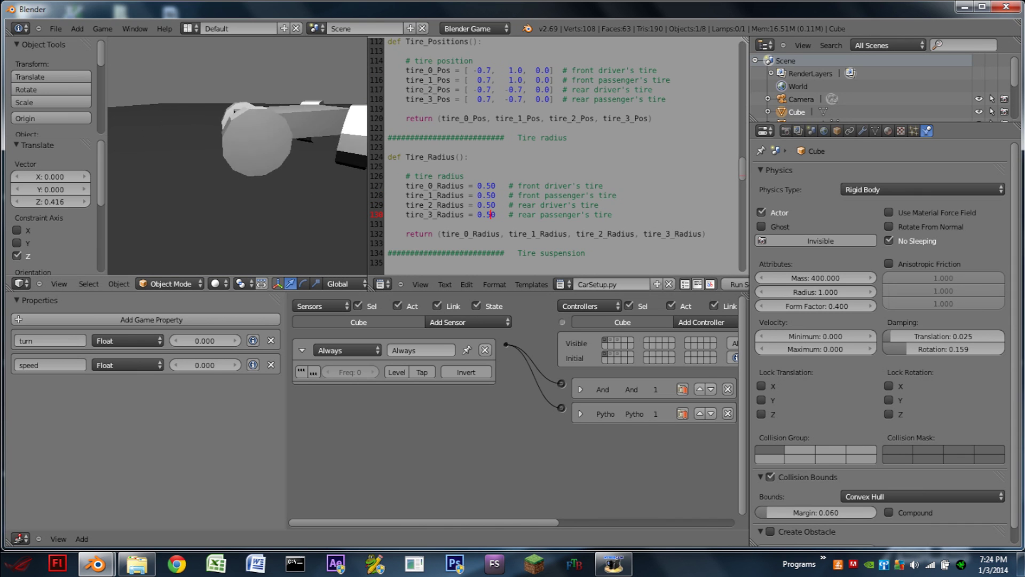
key("Escape")
Raise the cube 1.360 along Z and set the suspension height of all four tires to 1.1 in Tire_Suspension.
scroll(526, 186, "down", 7)
scroll(517, 118, "down", 6)
scroll(517, 160, "up", 8)
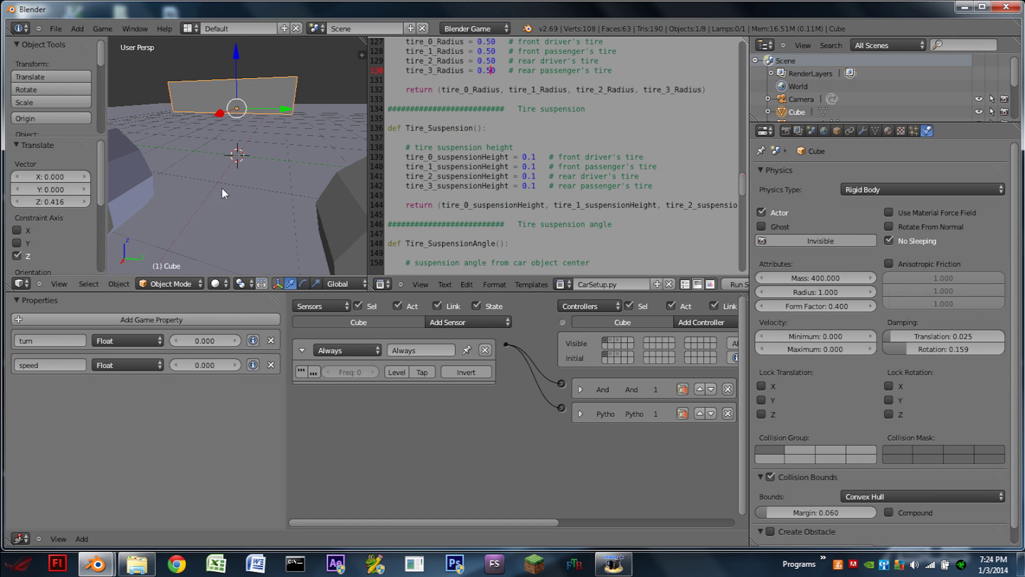
key("ctrl+z")
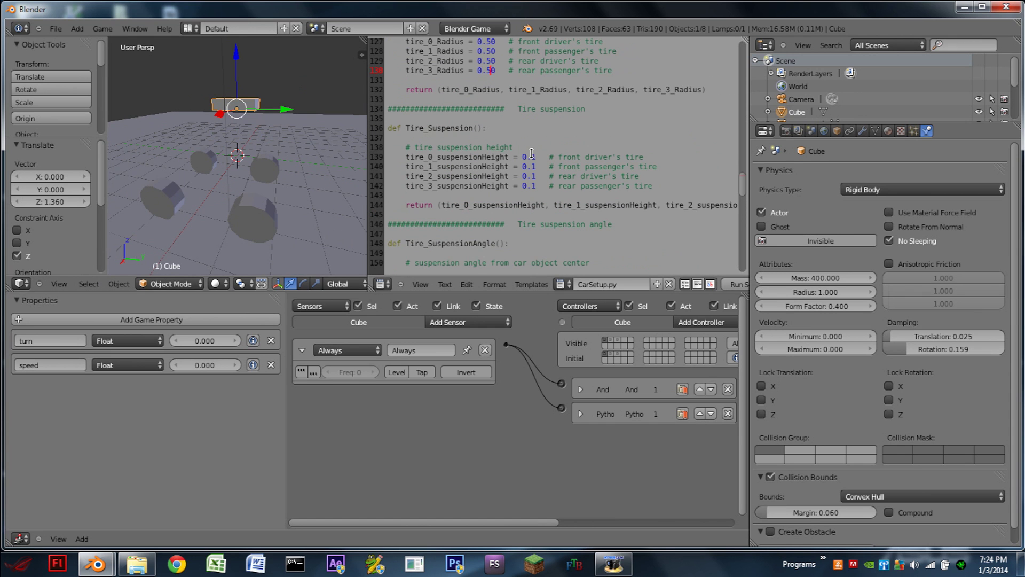
left_click(527, 159)
key("BackSpace")
type("1")
left_click(526, 168)
key("BackSpace")
type("1")
left_click(526, 176)
key("BackSpace")
type("1")
left_click(526, 185)
key("BackSpace")
type("1")
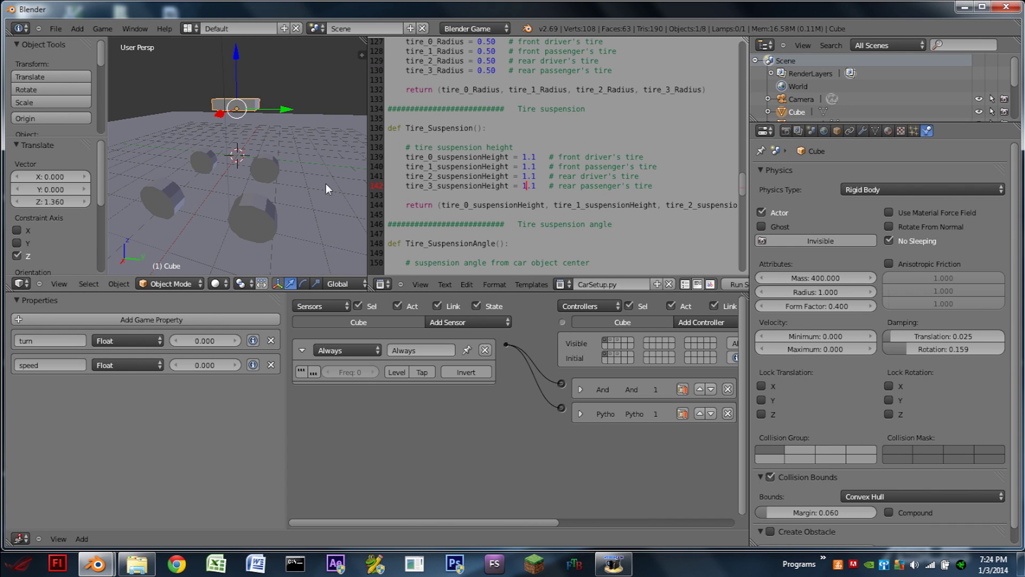
Test-run the game twice to view the car with the taller suspension, stopping it each time.
type("p")
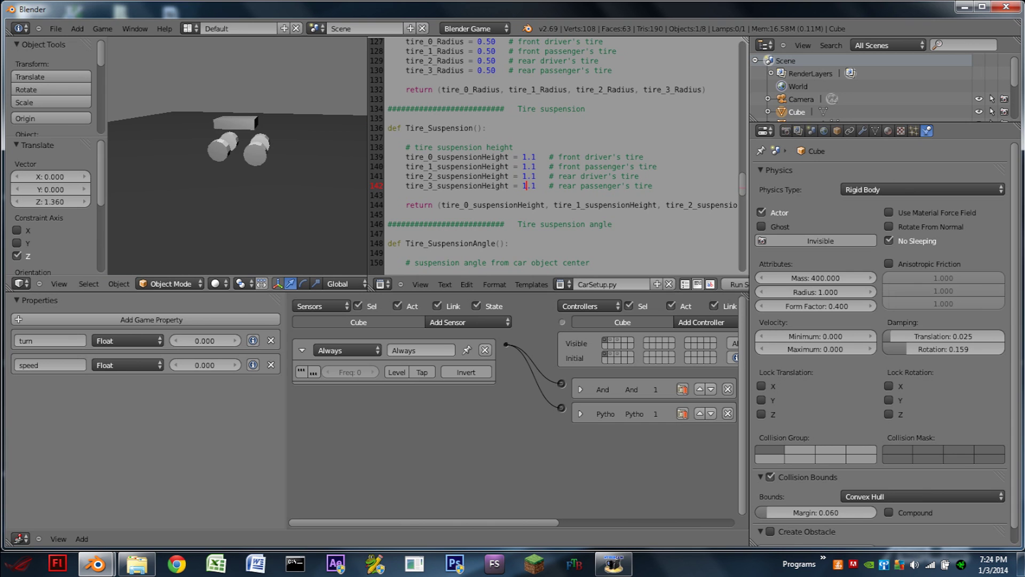
key("Escape")
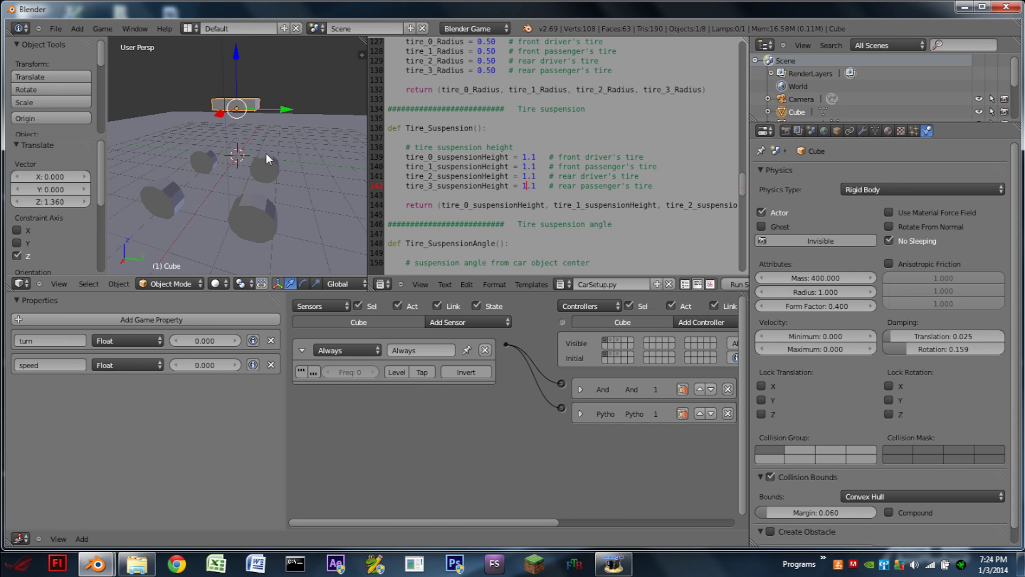
key("p")
key("Escape")
Highlight the suspension angle and tire axis sections of the script to review them.
scroll(601, 234, "down", 6)
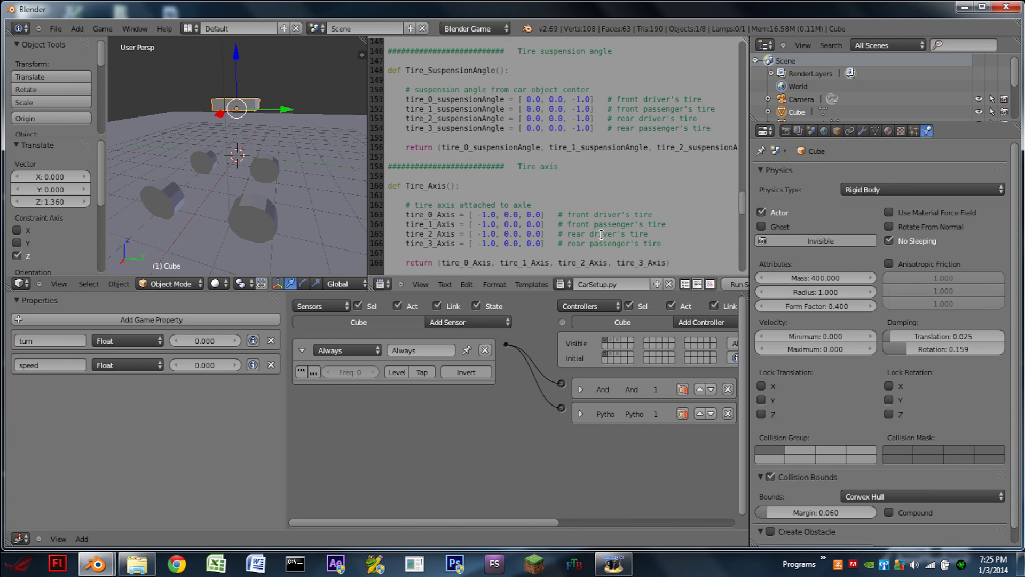
left_click_drag(693, 237, 415, 98)
scroll(553, 182, "down", 5)
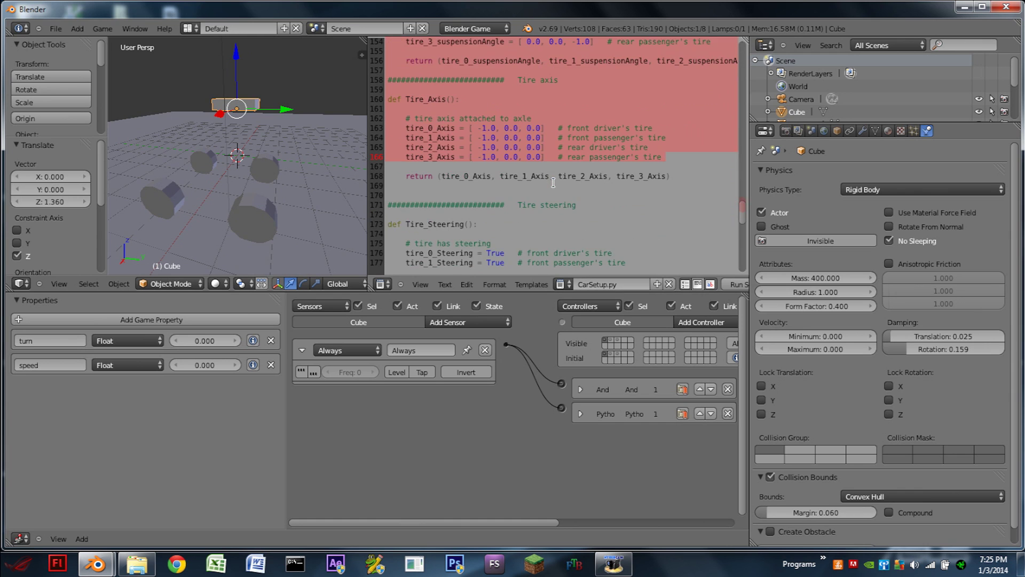
scroll(656, 203, "up", 5)
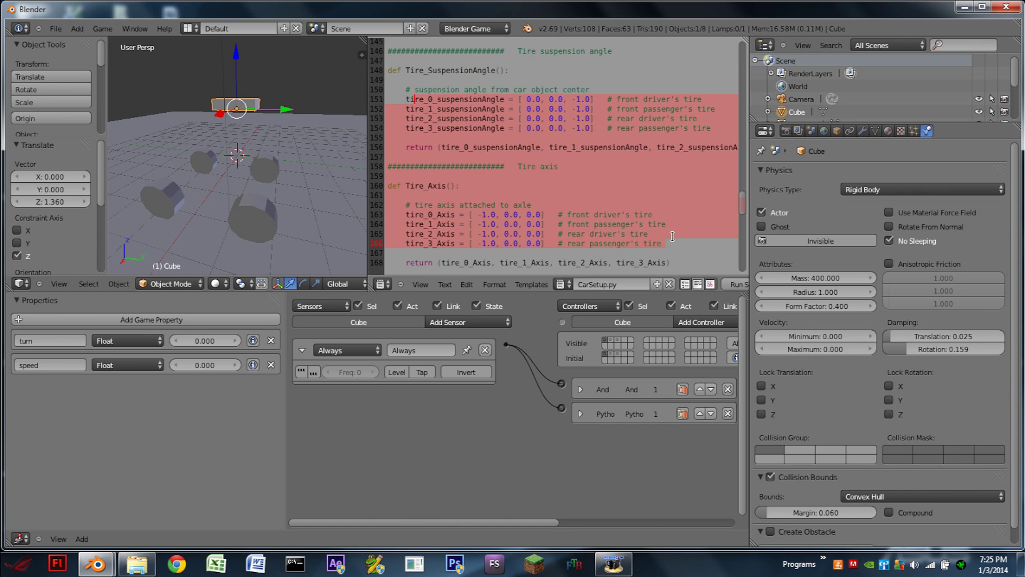
left_click(396, 94, "shift")
scroll(494, 134, "down", 5)
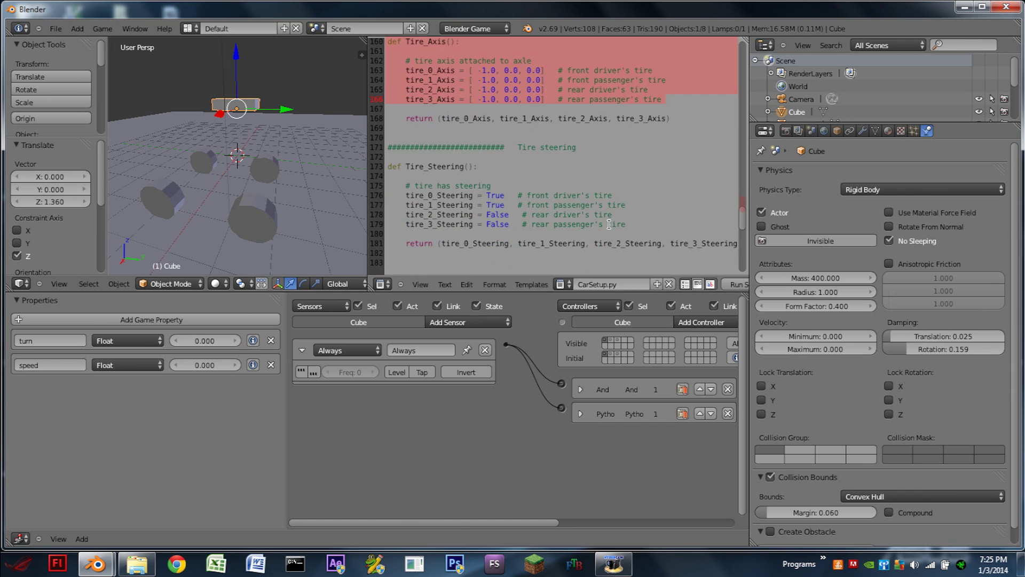
Review the Tire_Steering section, highlighting the steering values of the two rear tires.
scroll(552, 198, "down", 2)
scroll(551, 198, "down", 1)
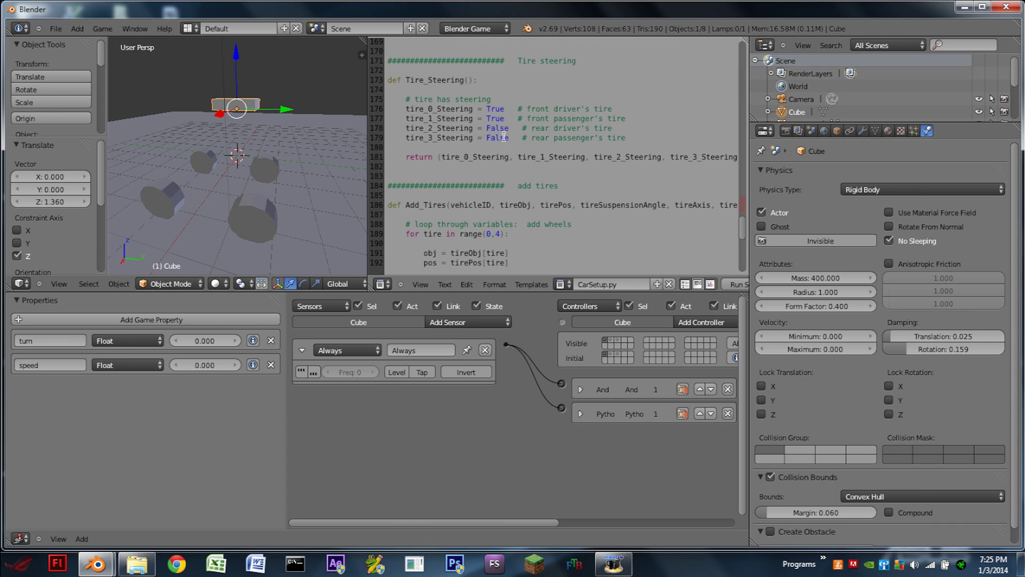
left_click_drag(513, 138, 481, 126)
left_click(485, 126)
left_click_drag(479, 138, 510, 150)
left_click(489, 138)
scroll(515, 158, "down", 9)
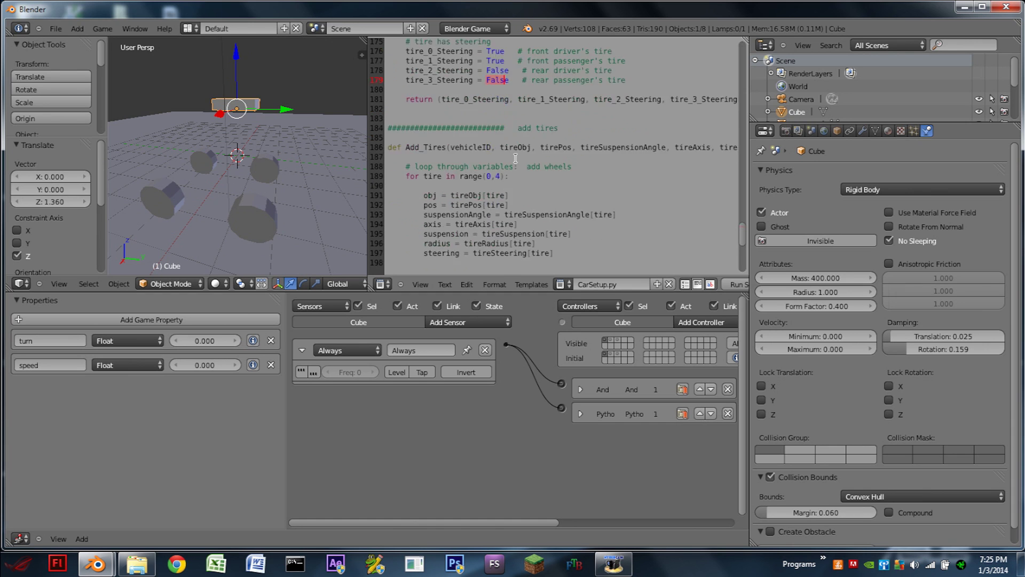
Open the Suspension.py script in the text editor and highlight the four tire grip values.
left_click(564, 284)
left_click(607, 329)
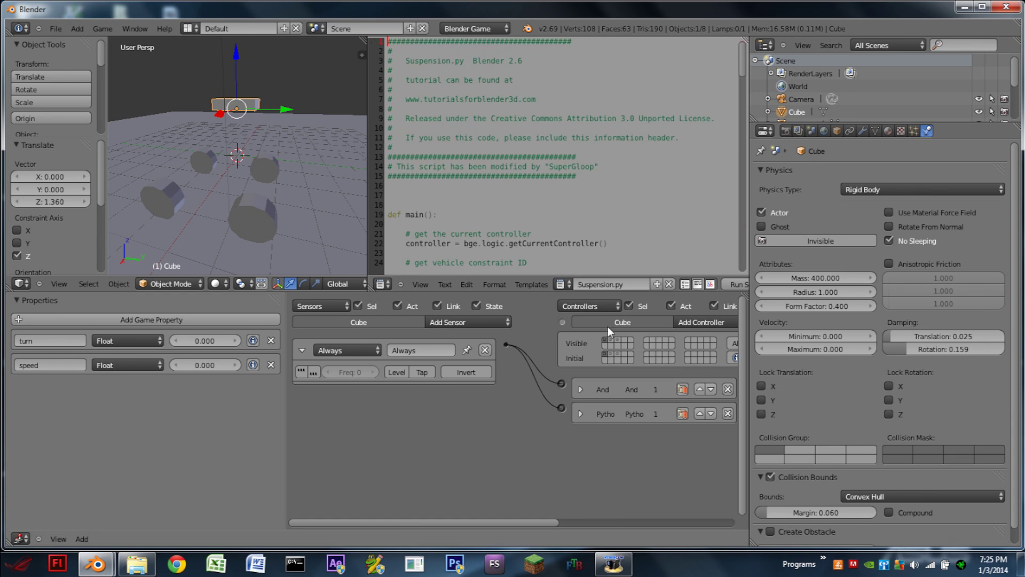
scroll(510, 97, "down", 7)
scroll(510, 97, "down", 8)
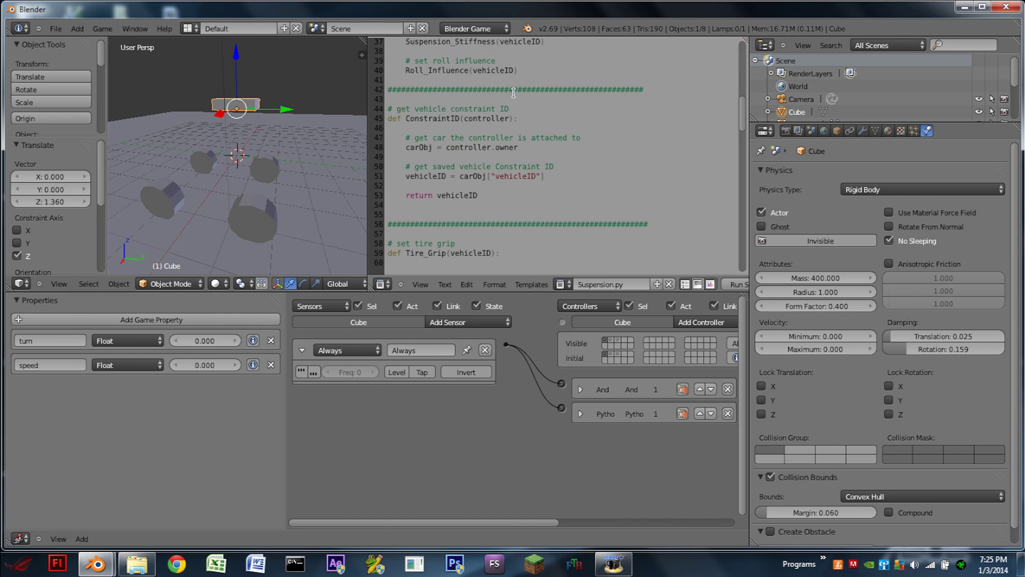
scroll(512, 143, "down", 3)
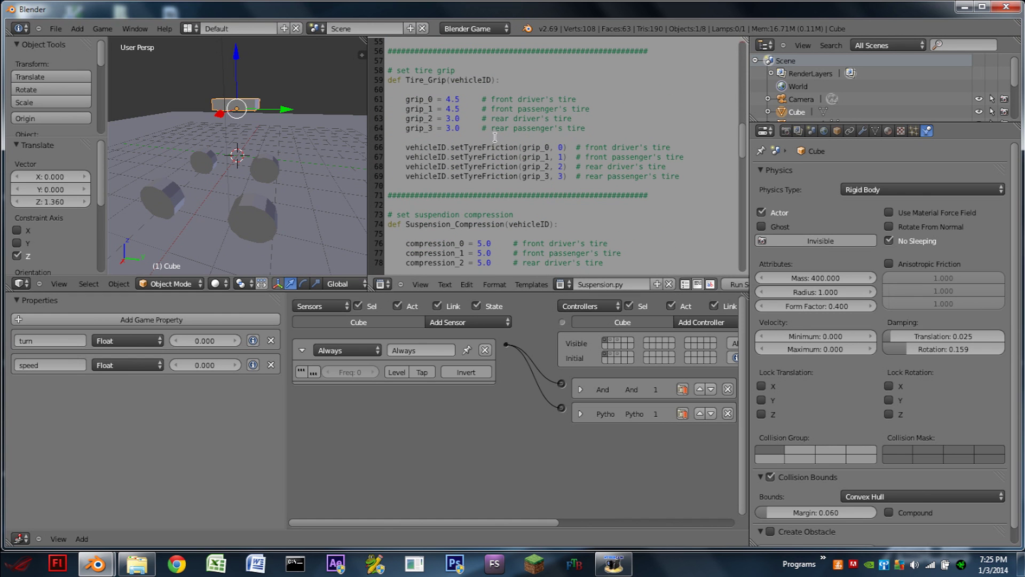
left_click_drag(470, 132, 415, 86)
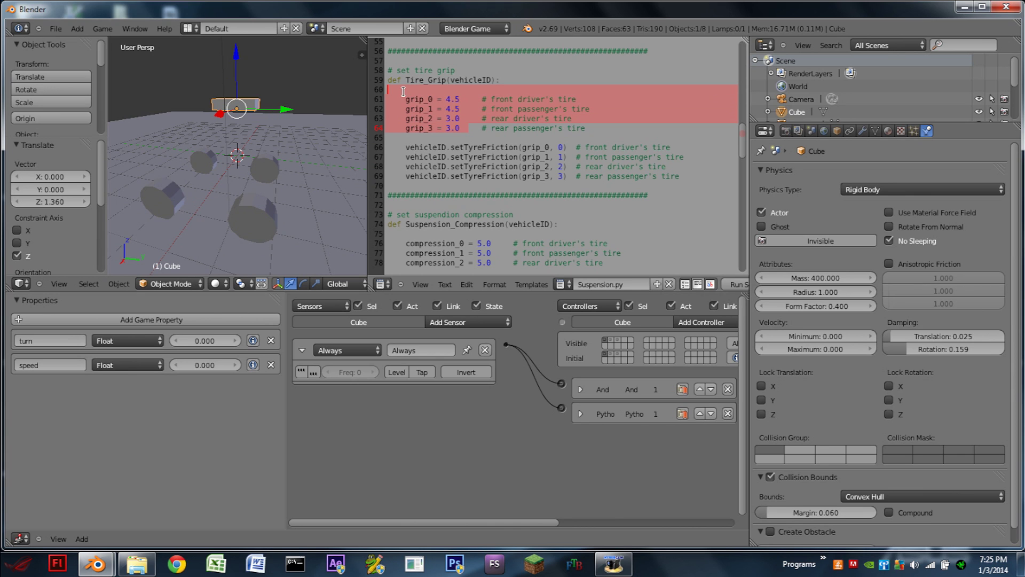
Find the Suspension_Compression section and test-run the game to watch the current suspension behavior.
scroll(400, 94, "down", 4)
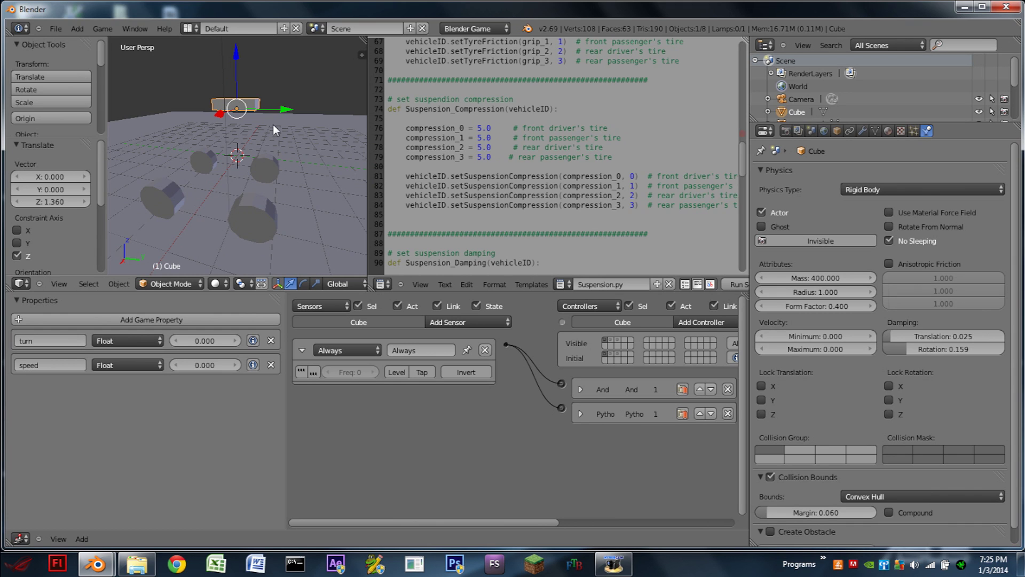
key("p")
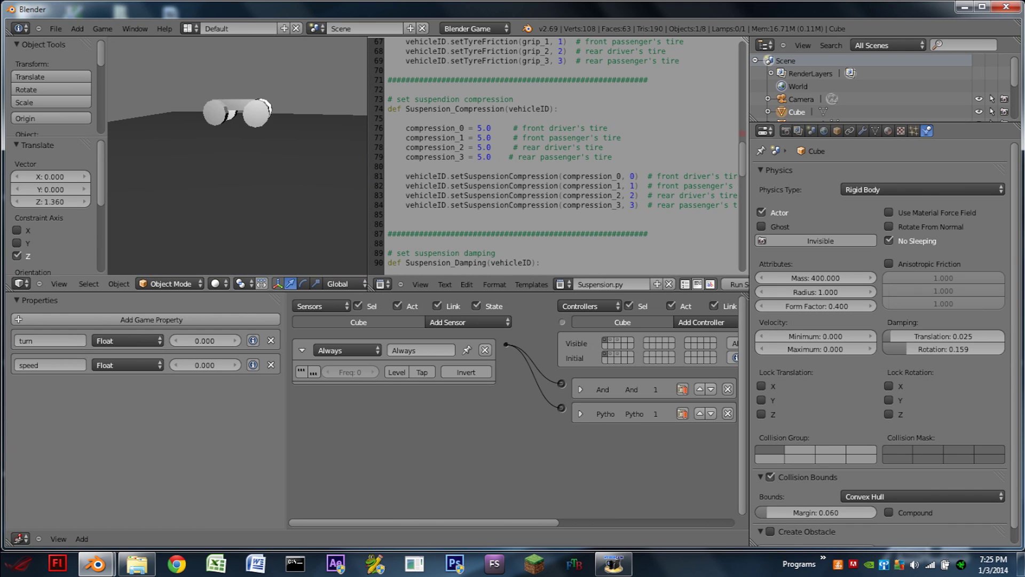
key("Escape")
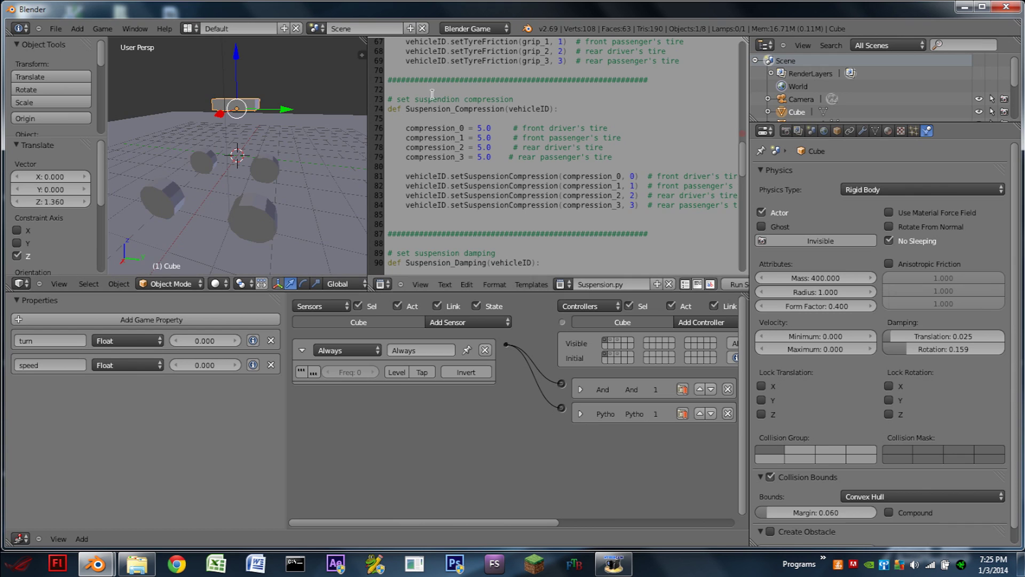
Set the suspension compression of all four tires to 0.0.
left_click(480, 127)
key("BackSpace")
type("0")
left_click(482, 140)
key("BackSpace")
type("0")
left_click(481, 150)
key("BackSpace")
type("0")
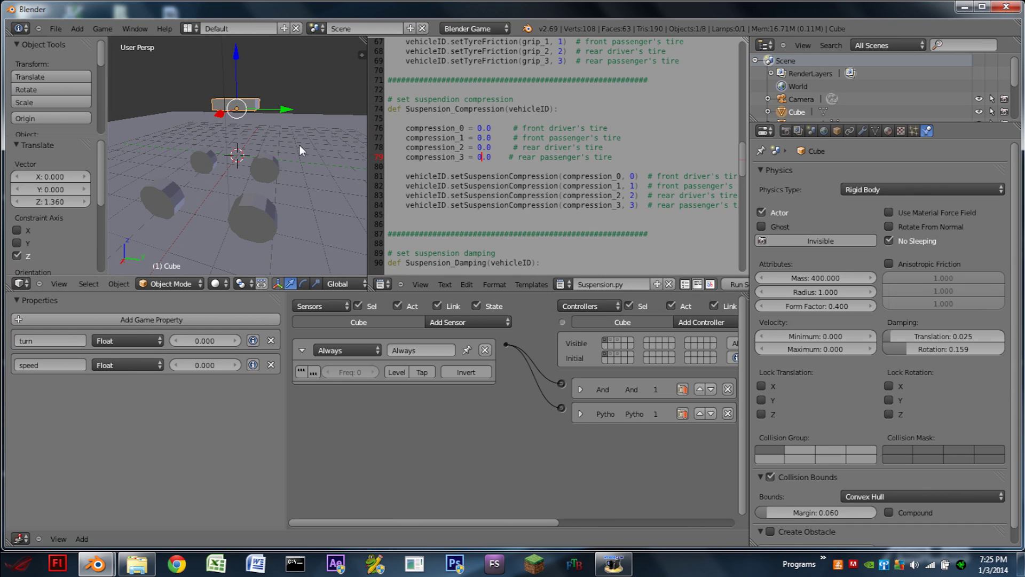
Test-run the game twice to watch the car land with zero suspension compression.
type("p")
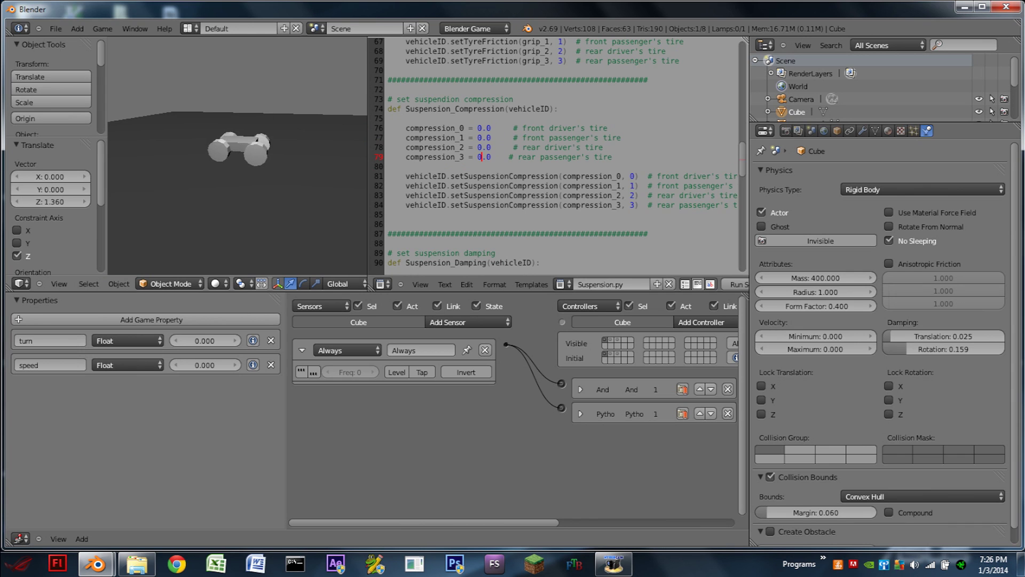
key("Escape")
key("p")
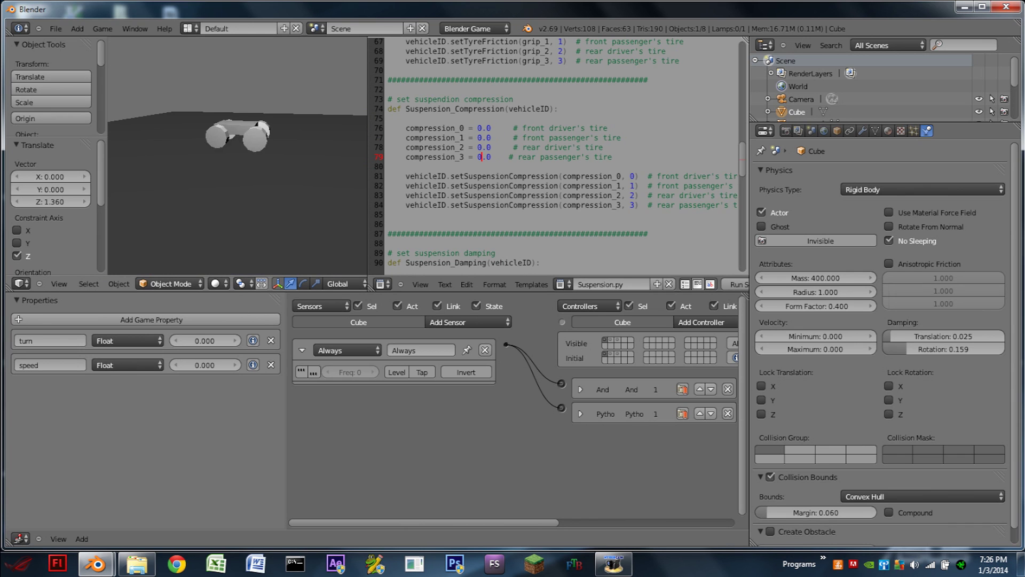
key("Escape")
Restore the suspension compression of all four tires to 5.0 and test-run the game.
key("BackSpace")
type("5")
key("Up")
key("BackSpace")
type("5")
key("Up")
key("BackSpace")
key("5")
key("Up")
key("Up")
key("BackSpace")
left_click(482, 118)
key("BackSpace")
type("5p")
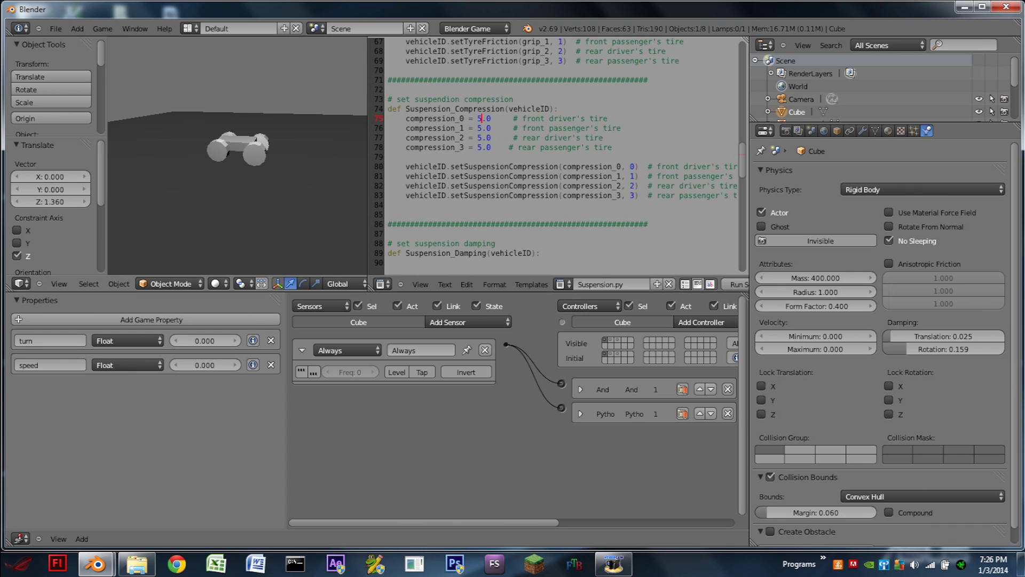
key("Escape")
Set the suspension damping of all four tires to 0.0 and test-run the game.
scroll(560, 220, "down", 5)
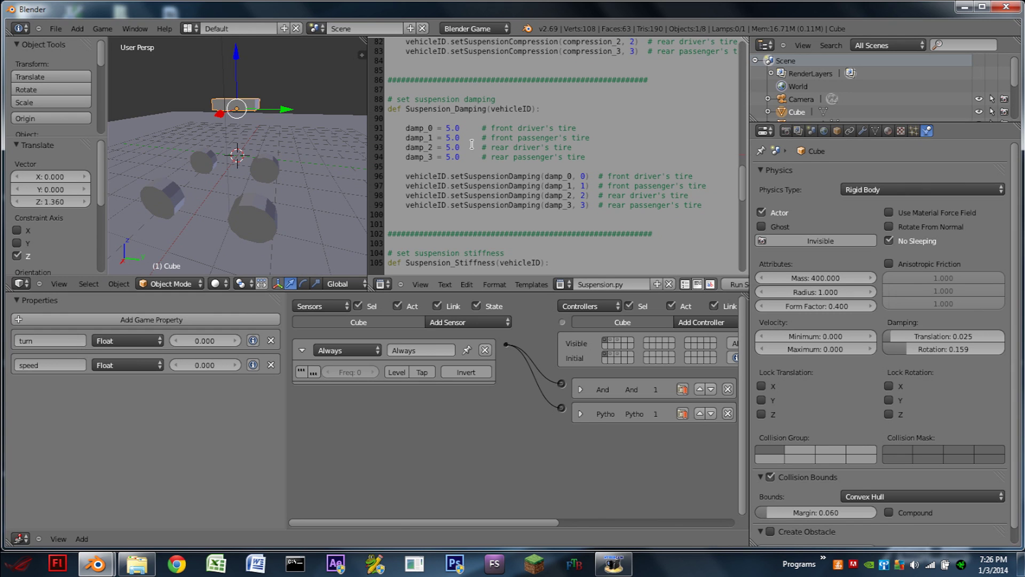
left_click(449, 157)
key("Up")
key("BackSpace")
type("0")
key("Up")
key("BackSpace")
type("0")
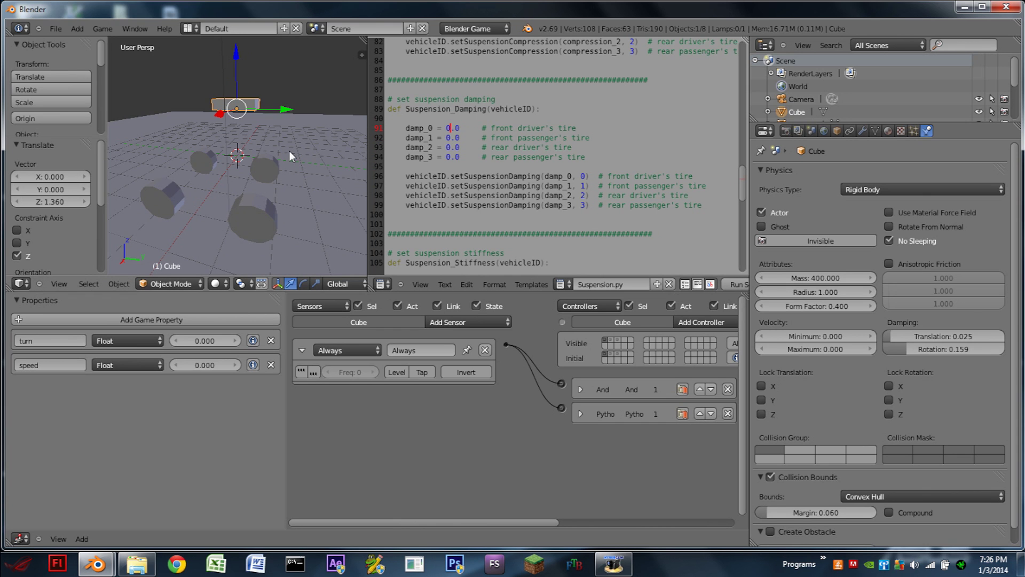
type("p")
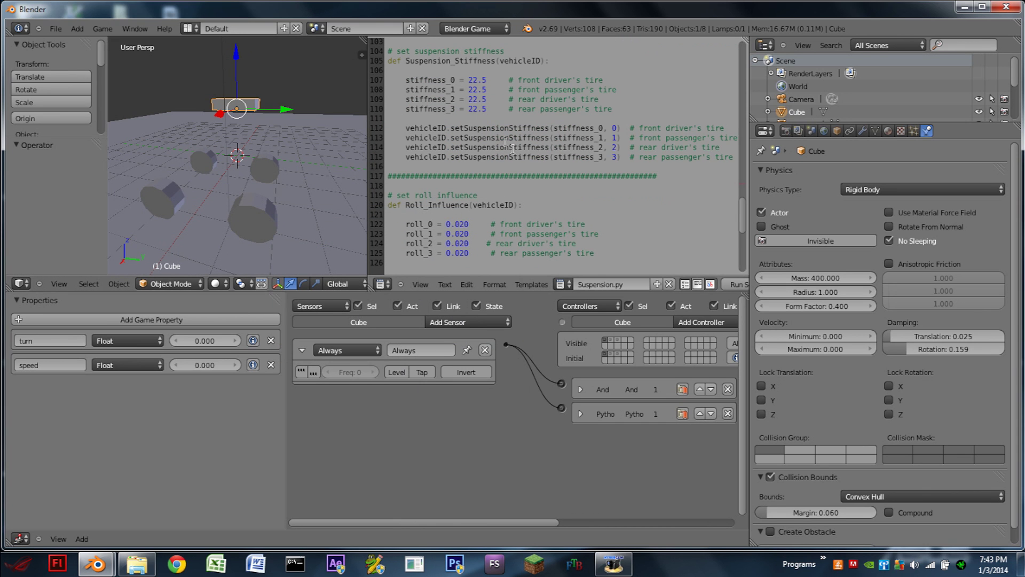
Highlight the four suspension stiffness lines and the four roll influence lines to review them.
left_click_drag(635, 111, 403, 80)
scroll(534, 224, "down", 4)
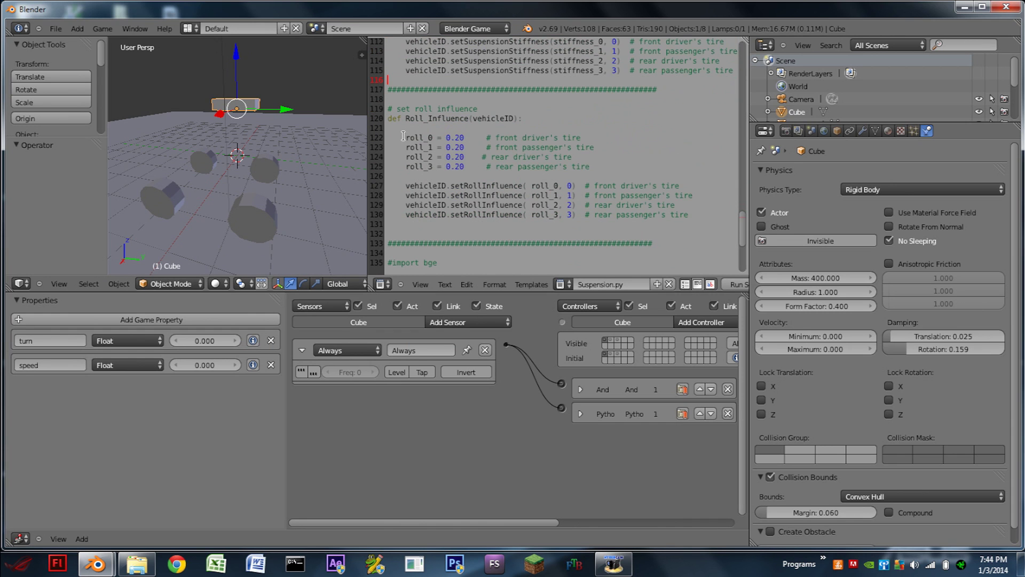
left_click_drag(400, 137, 614, 166)
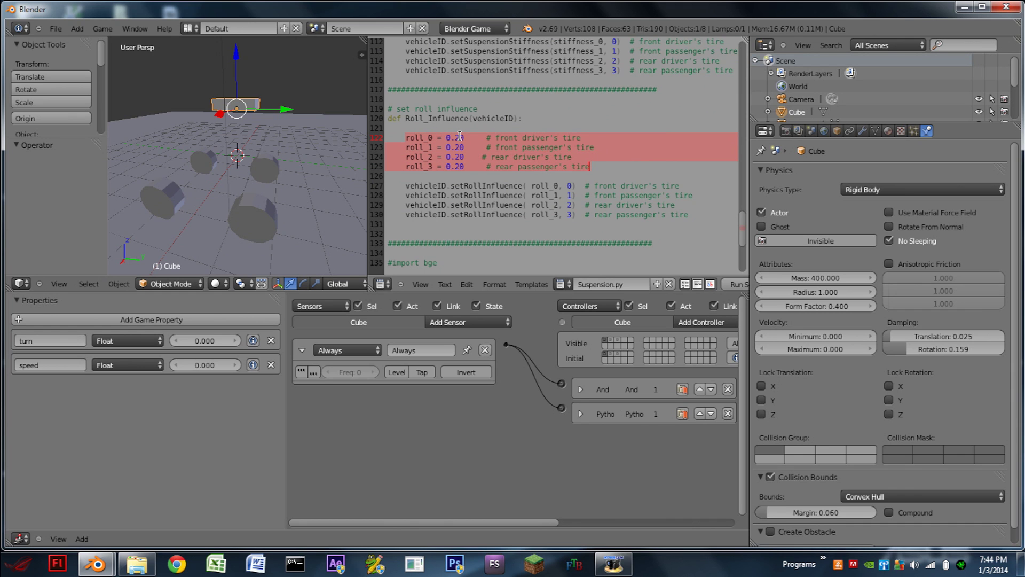
Test-run the game, steering the car left and driving it forward to check the roll influence.
key("p")
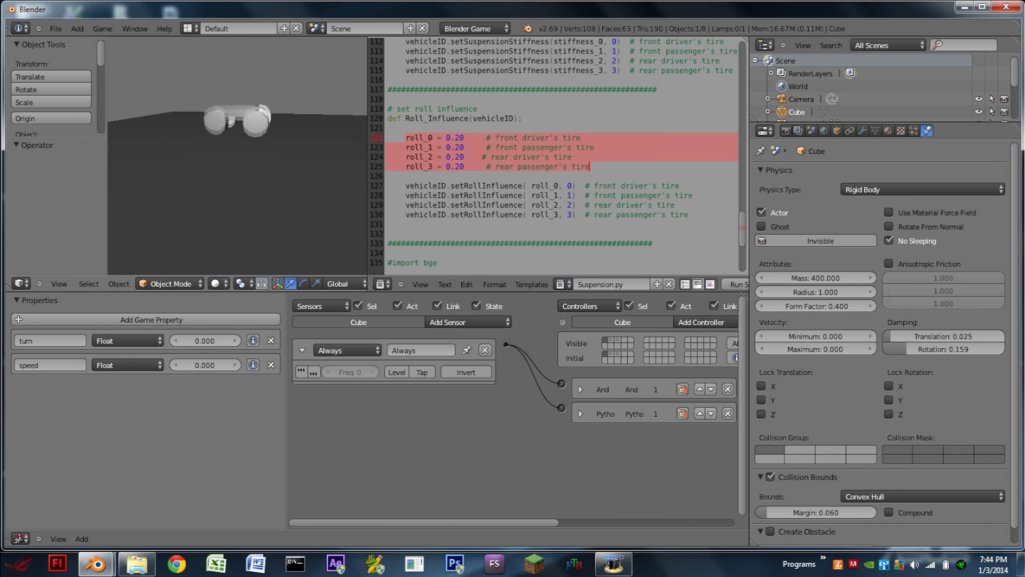
key("Left")
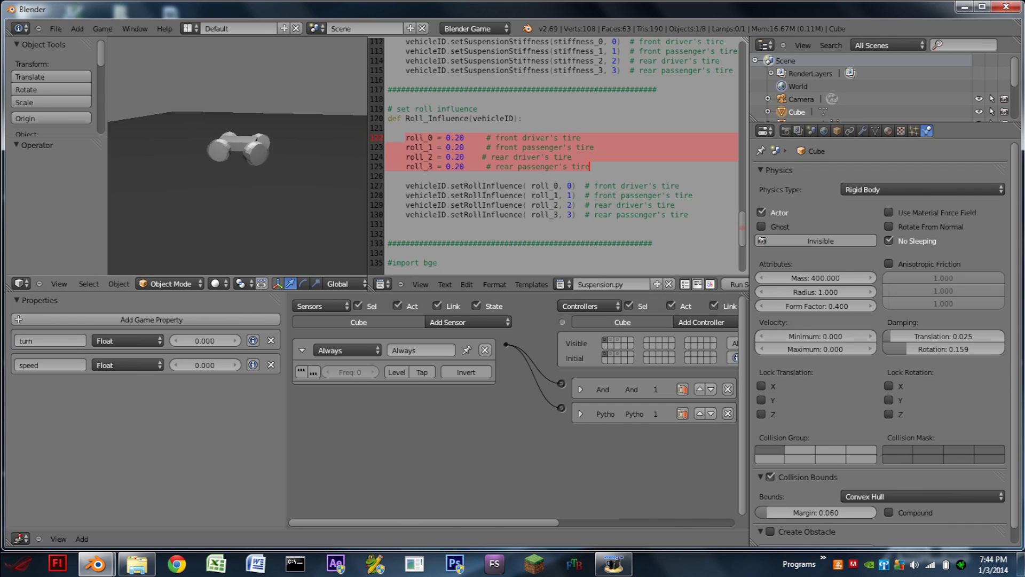
key("Up")
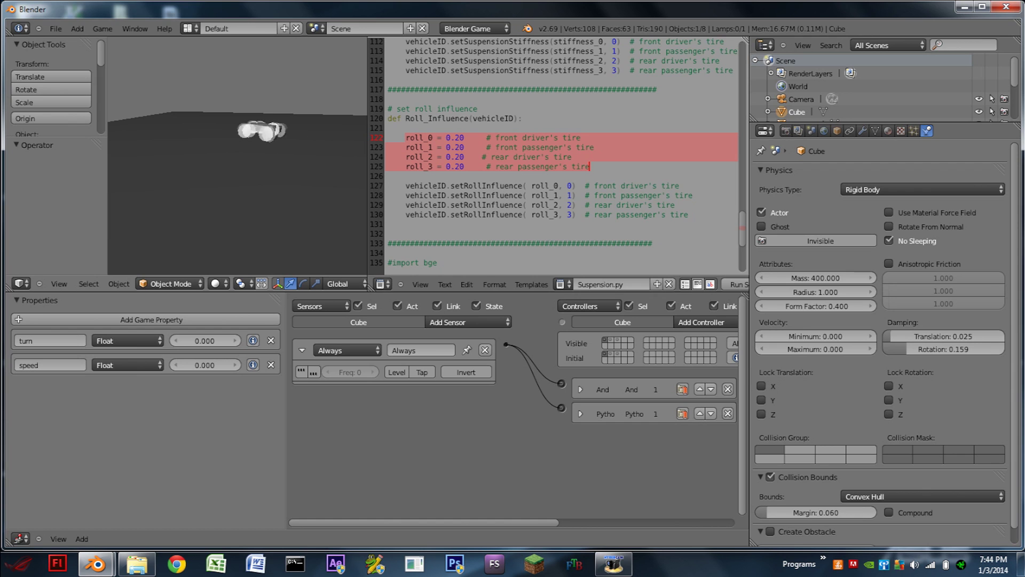
key("Escape")
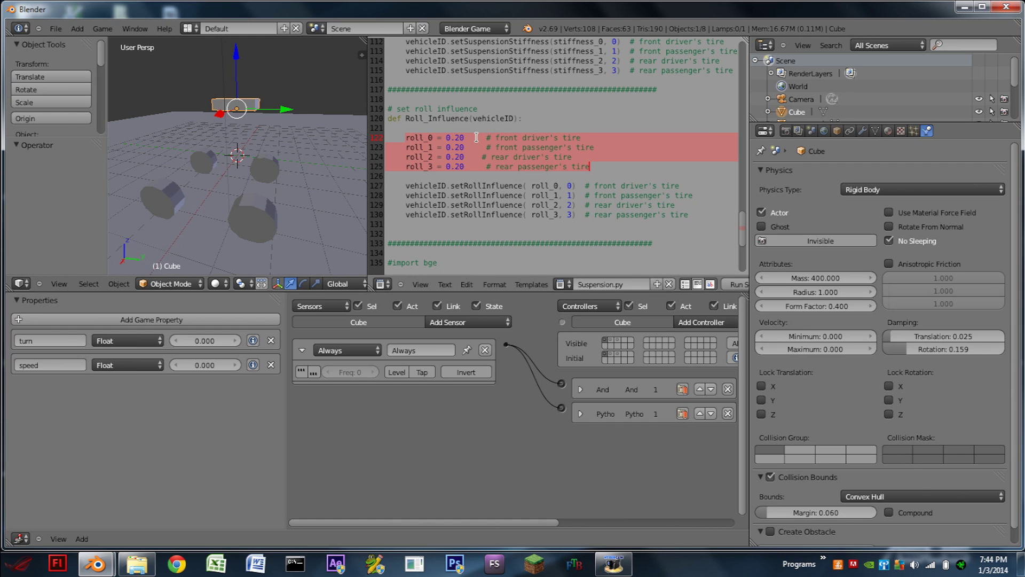
Open the Powertrain.py script in the text editor and highlight its reverse power and brake force settings.
scroll(480, 160, "down", 3)
left_click(563, 284)
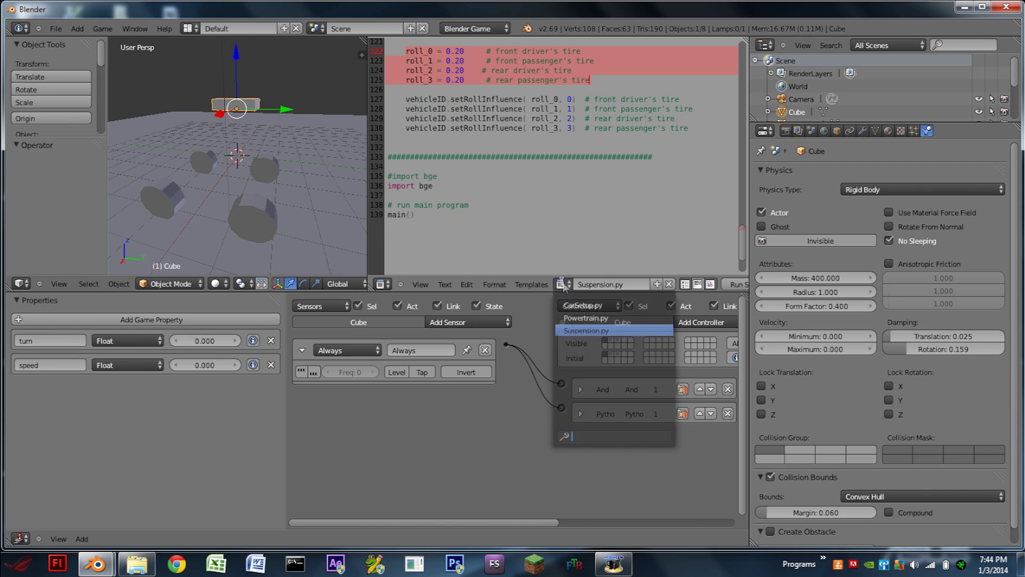
left_click(586, 318)
scroll(550, 138, "down", 4)
scroll(550, 137, "down", 5)
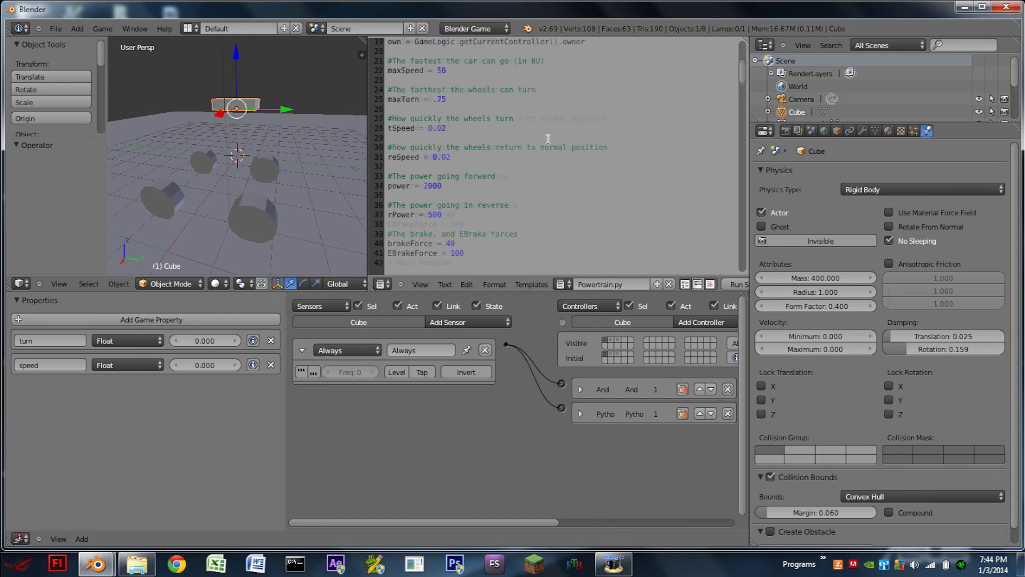
left_click_drag(487, 195, 433, 140)
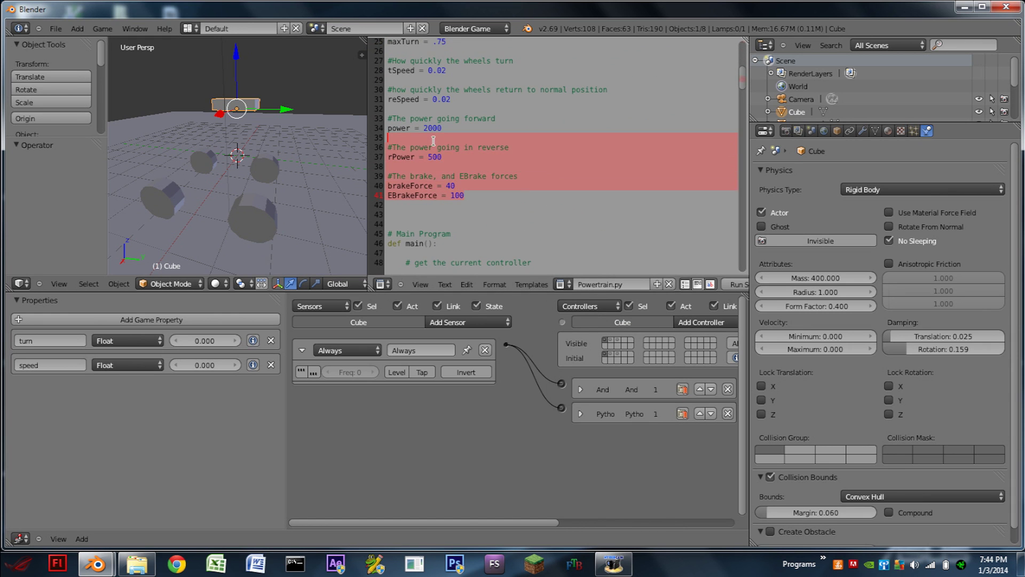
Review the maxSpeed, tSpeed and reSpeed lines of Powertrain.py by highlighting them, ending on the maxSpeed value.
scroll(449, 127, "up", 3)
double_click(458, 102)
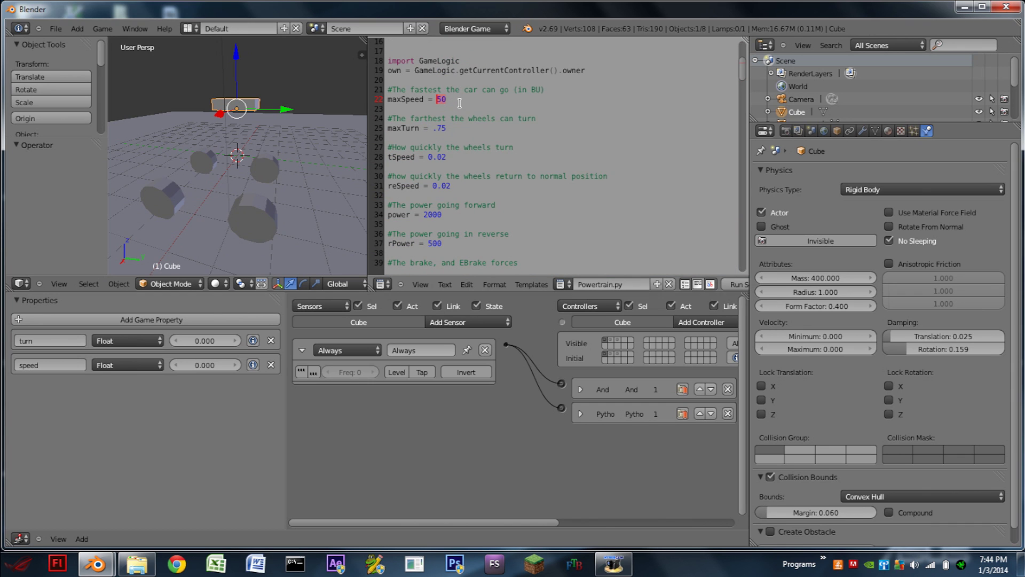
left_click_drag(462, 102, 378, 101)
scroll(485, 121, "down", 1)
left_click_drag(446, 128, 380, 128)
left_click_drag(451, 157, 380, 157)
left_click_drag(448, 70, 434, 70)
left_click(441, 70)
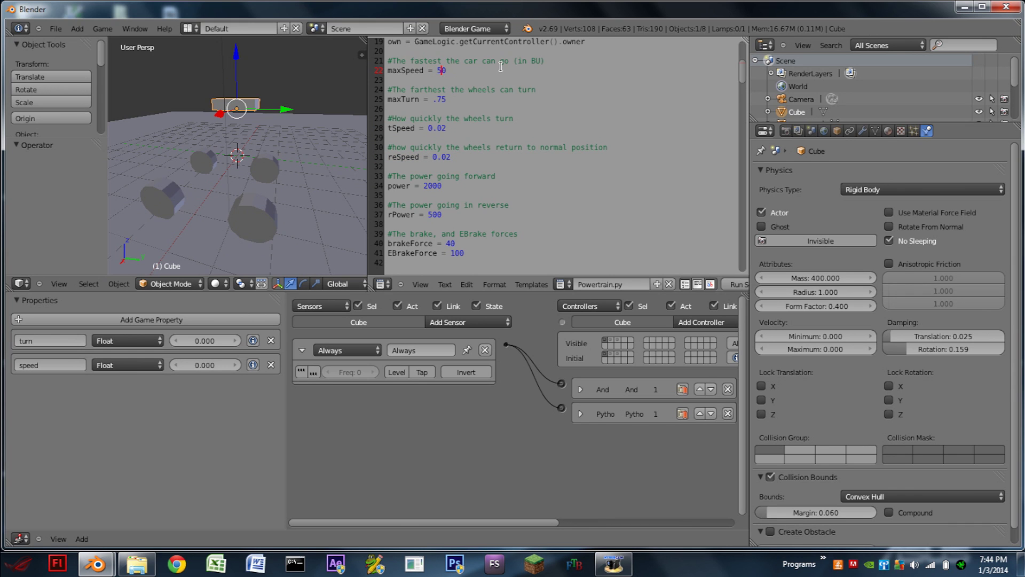
Highlight the maxTurn, tSpeed and reSpeed lines in turn to review the steering settings.
left_click_drag(454, 99, 380, 99)
left_click(444, 99)
left_click(456, 128)
left_click_drag(456, 128, 359, 124)
left_click_drag(457, 157, 380, 157)
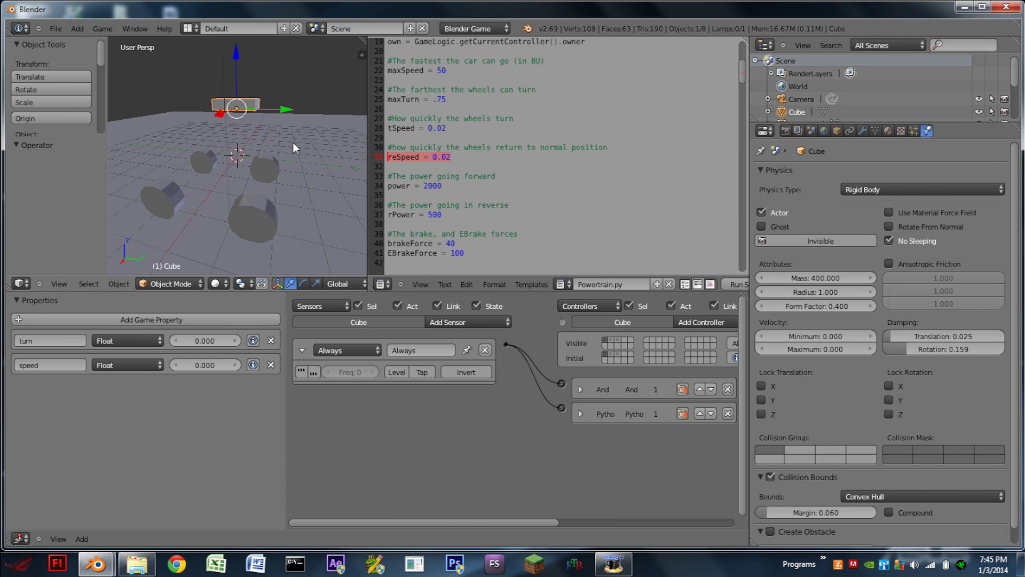
Test-run the game, steering the car right and driving it forward to observe the wheel turning.
key("p")
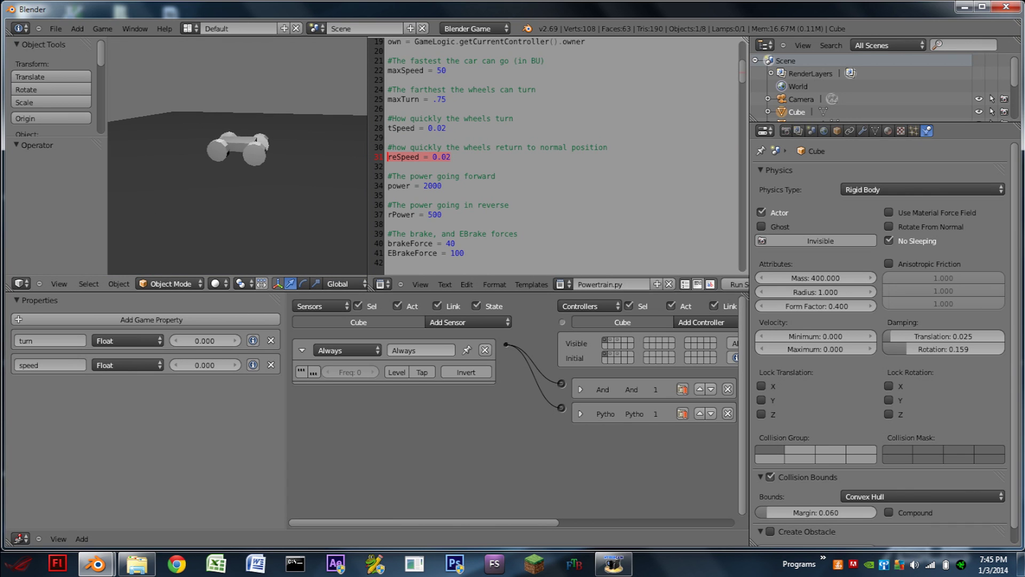
key("Right")
key("Up")
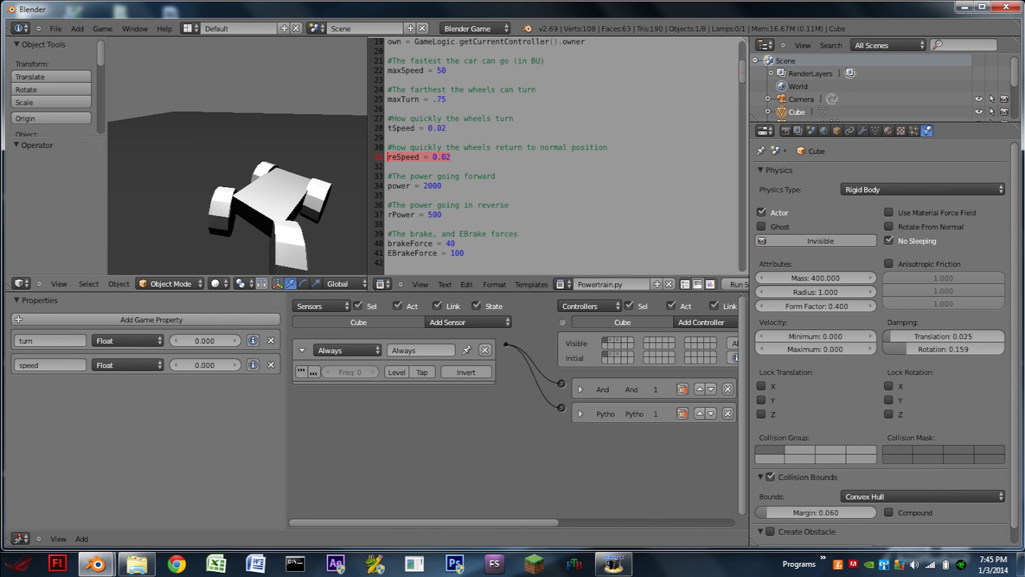
key("Escape")
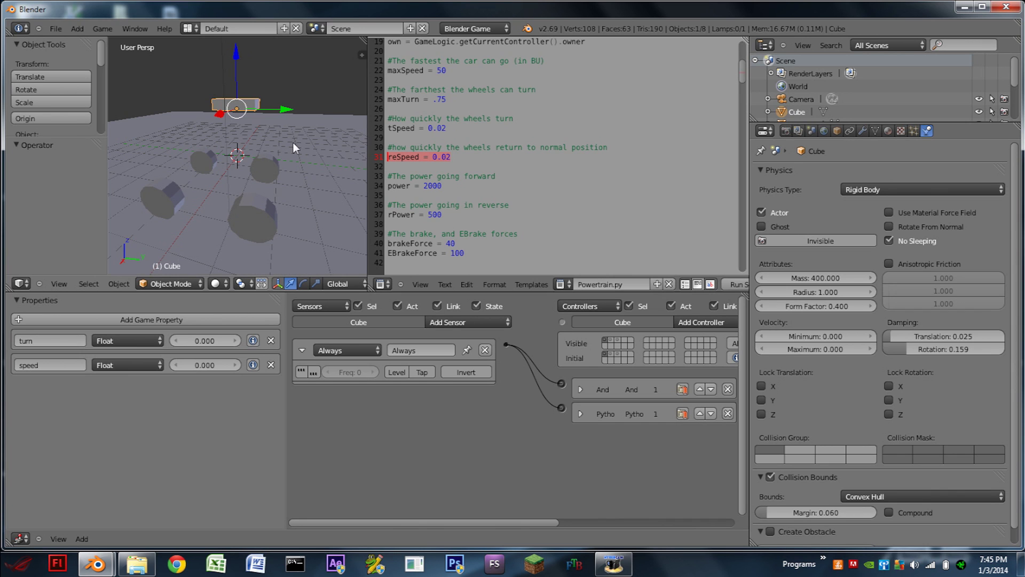
Review the forward power, reverse power, brakeForce and EBrakeForce settings by marking each one in the script.
left_click_drag(387, 176, 358, 185)
left_click(451, 185)
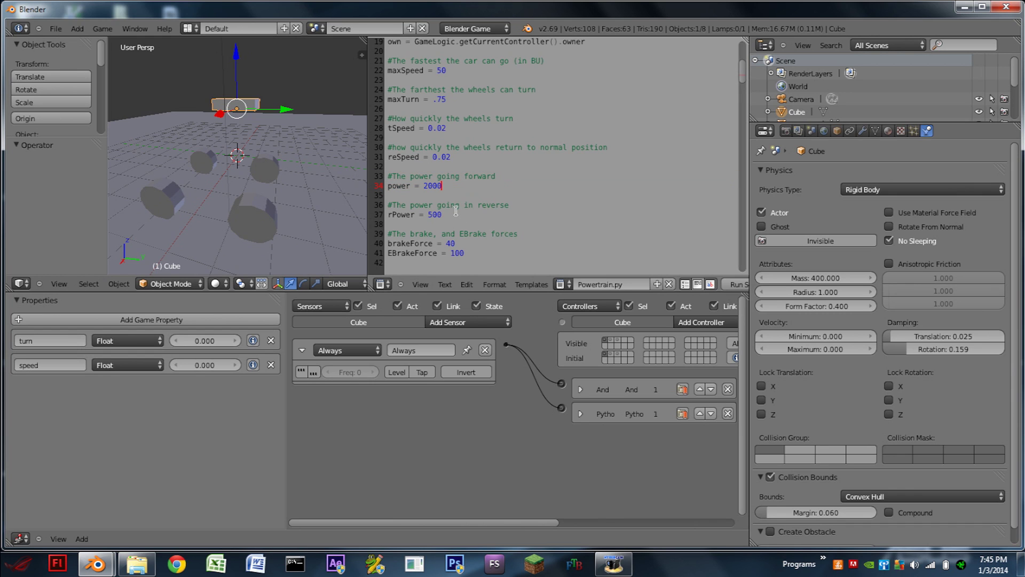
left_click_drag(452, 214, 375, 215)
scroll(490, 207, "down", 1)
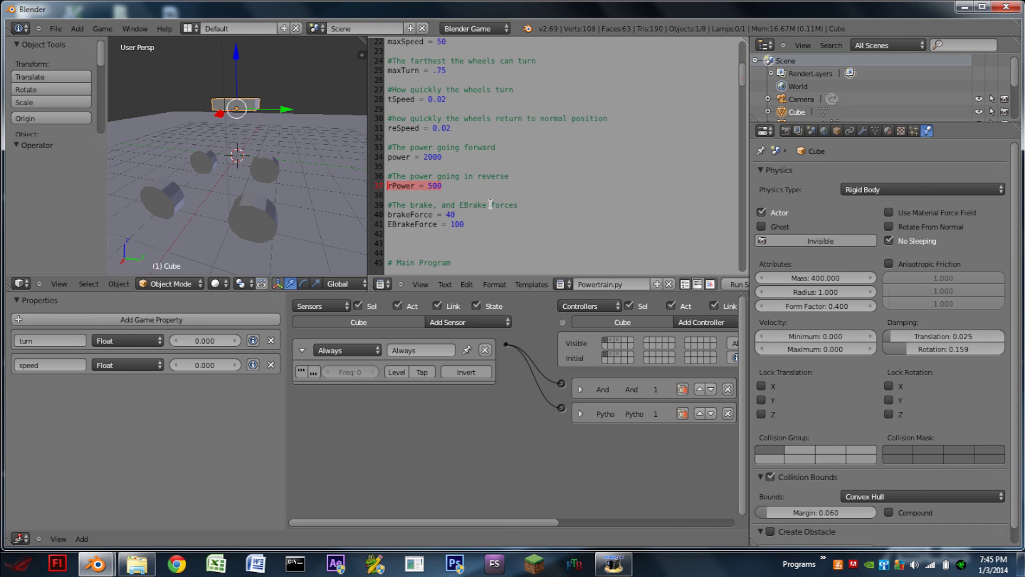
left_click_drag(466, 215, 443, 215)
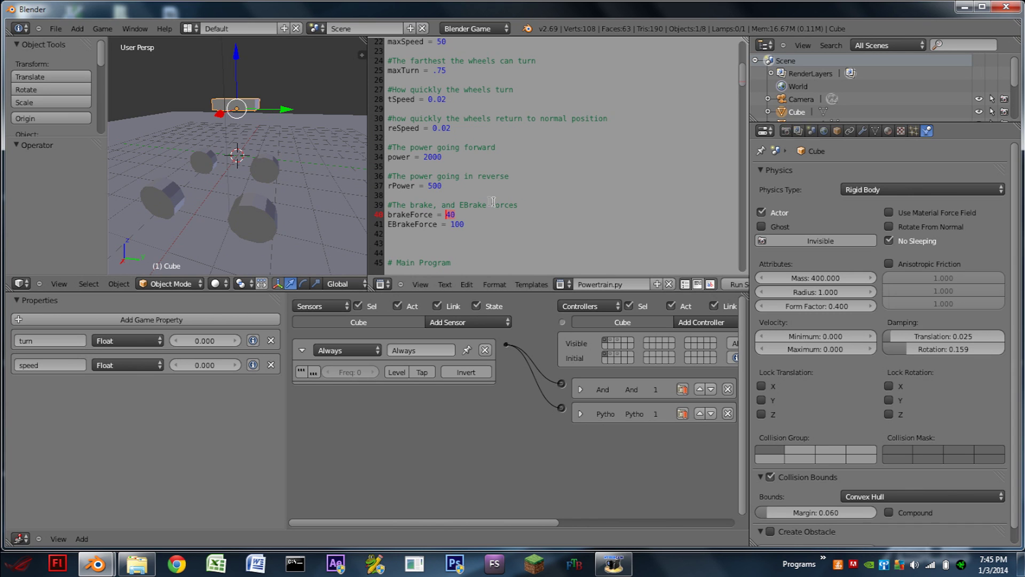
left_click_drag(466, 224, 451, 224)
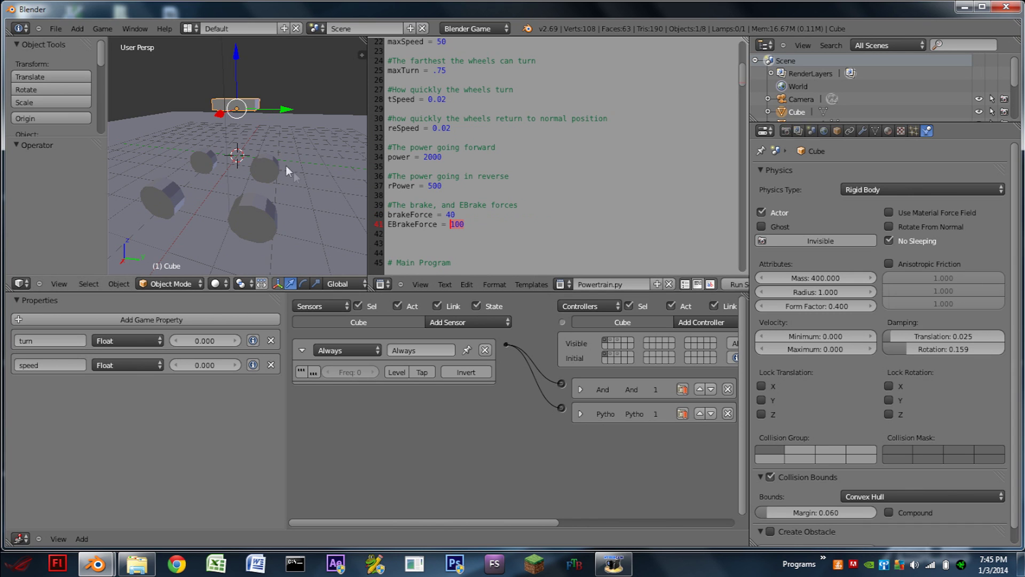
Test-run the game, driving the car forward while repeatedly steering left.
key("p")
key("Up")
key("Left")
key("Up")
key("Left")
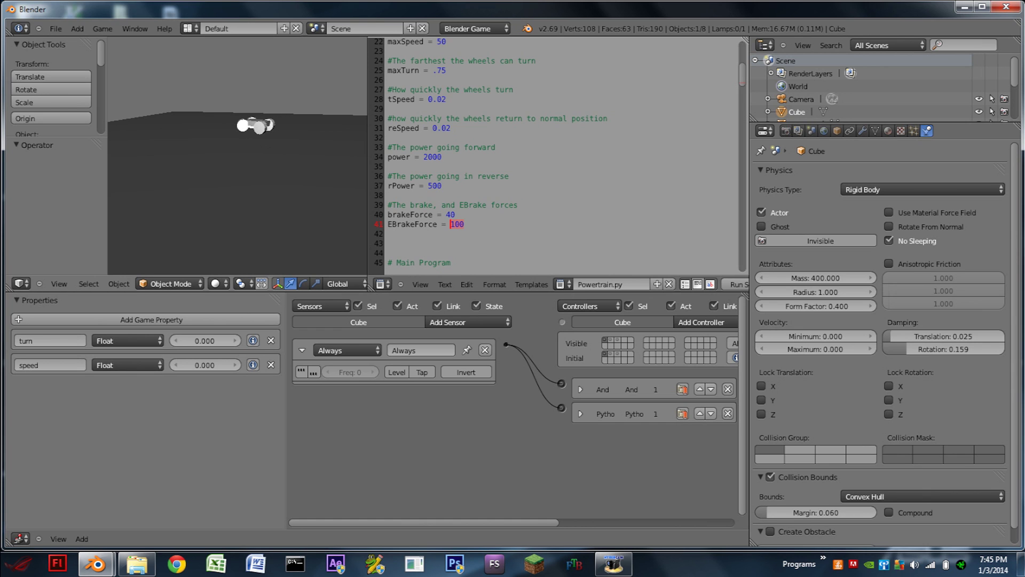
key("Escape")
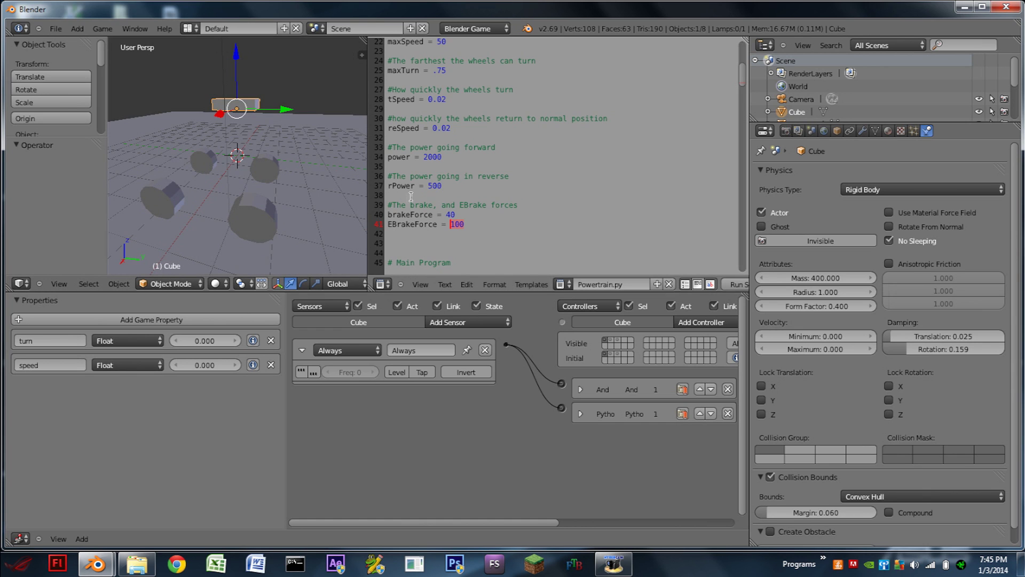
Highlight the brakeForce and EBrakeForce values to compare the two braking settings.
mouse_move(446, 214)
left_mouse_down()
mouse_move(437, 215)
mouse_move(453, 214)
left_mouse_up()
left_click(452, 214)
double_click(446, 214)
left_click_drag(446, 215, 457, 207)
left_click_drag(458, 214, 443, 216)
left_click_drag(467, 225, 450, 228)
scroll(340, 160, "down", 1)
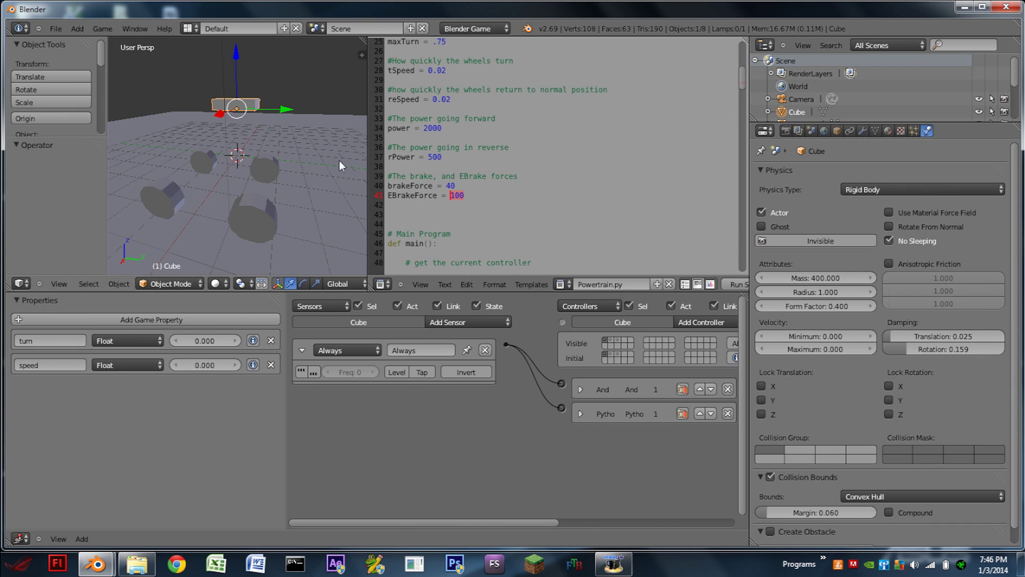